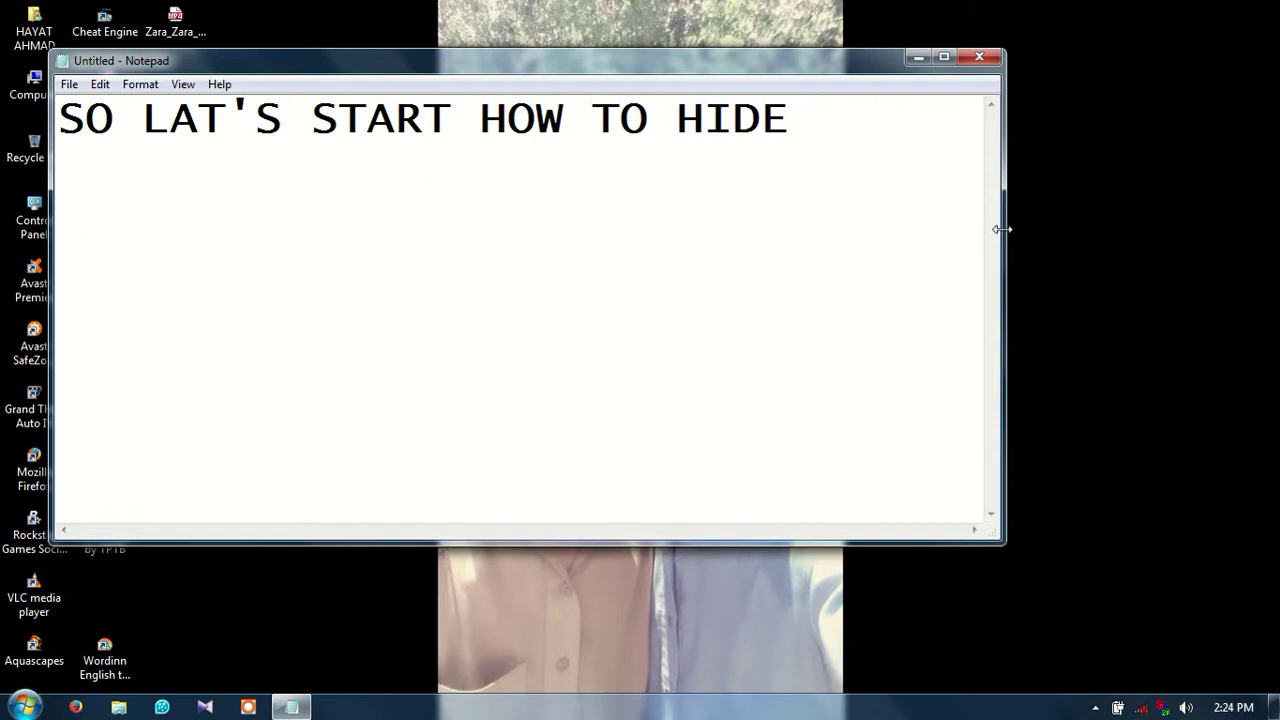
- Resize the Notepad window to a narrow, full-height strip and move it clear of the desktop icons
{"action": "left_click_drag", "start_coordinate": [1002, 229], "coordinate": [441, 338]}
{"action": "double_click", "coordinate": [304, 64]}
{"action": "type", "text": "T HOW TO HIDE"}
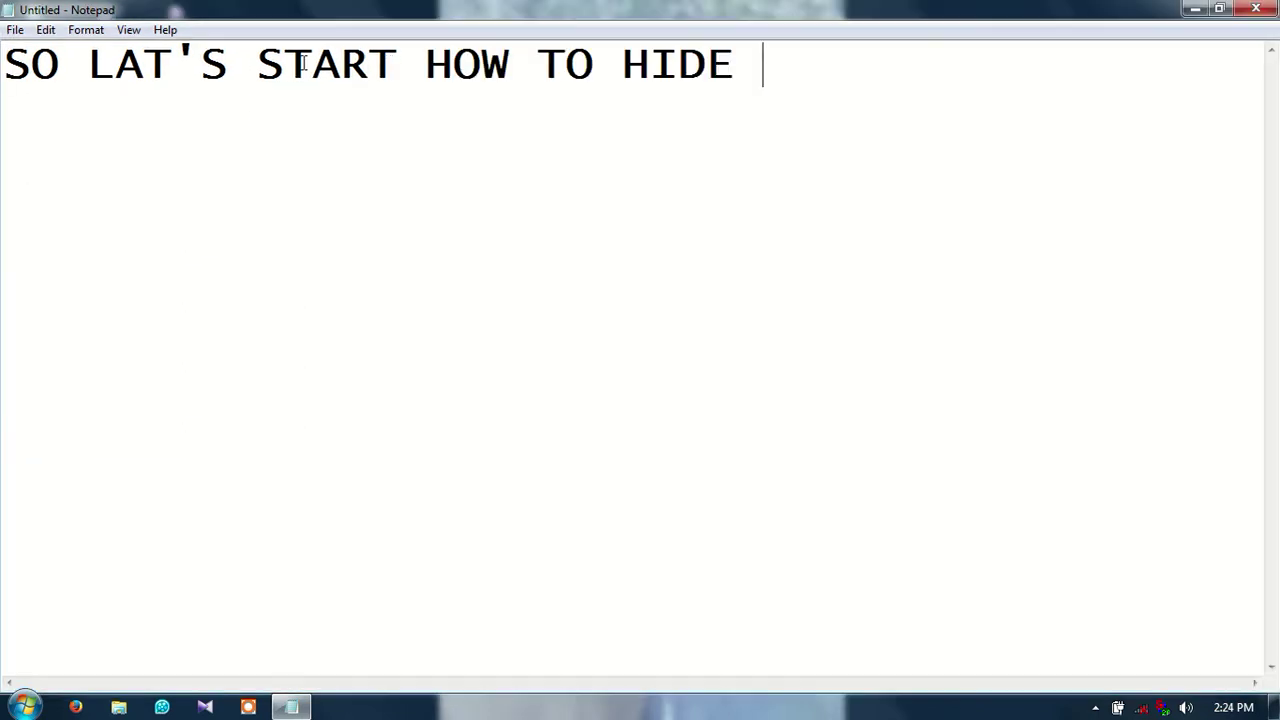
{"action": "left_click", "coordinate": [1220, 10]}
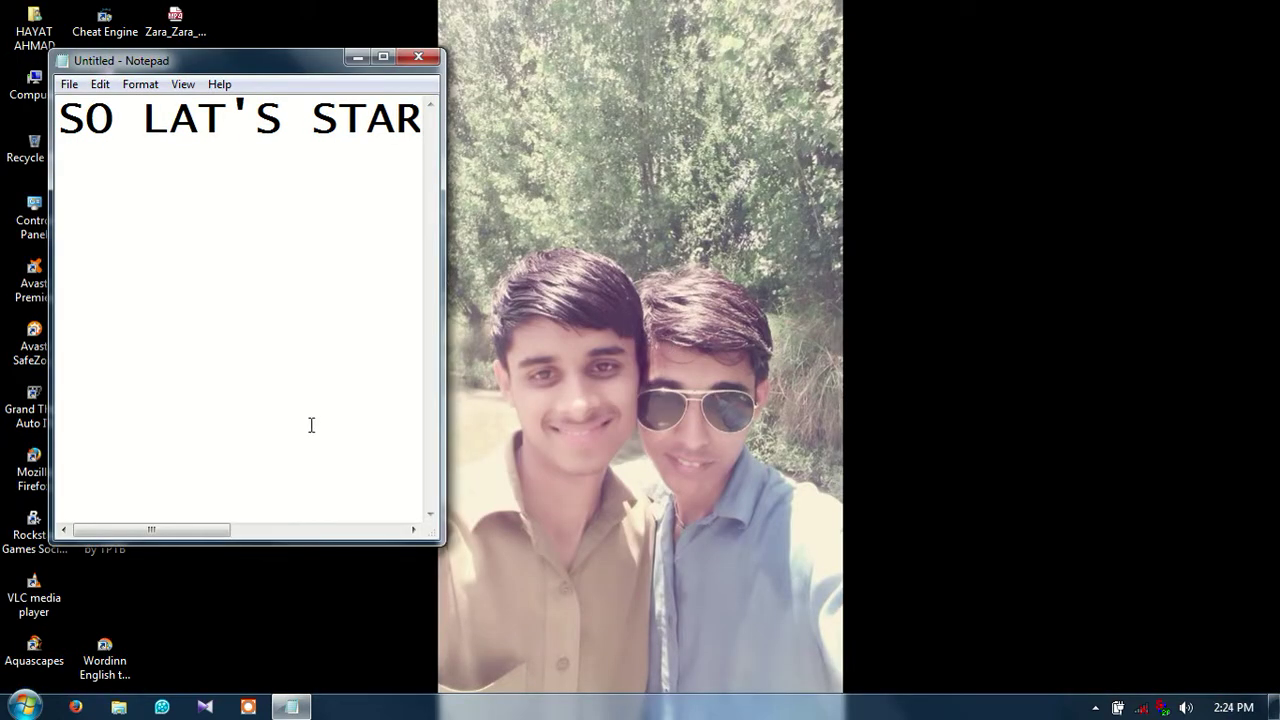
{"action": "left_click_drag", "start_coordinate": [297, 545], "coordinate": [299, 700]}
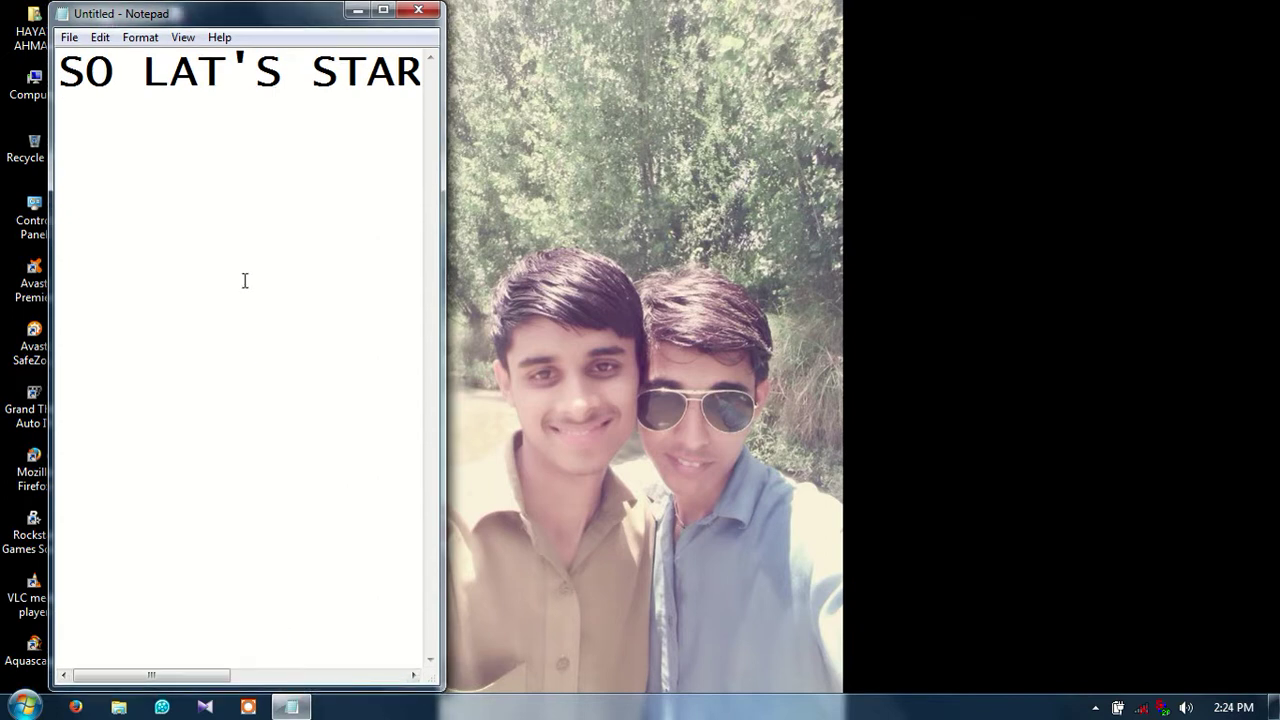
{"action": "left_click_drag", "start_coordinate": [206, 14], "coordinate": [1121, 28]}
{"action": "left_click", "coordinate": [469, 37]}
{"action": "left_click", "coordinate": [514, 16]}
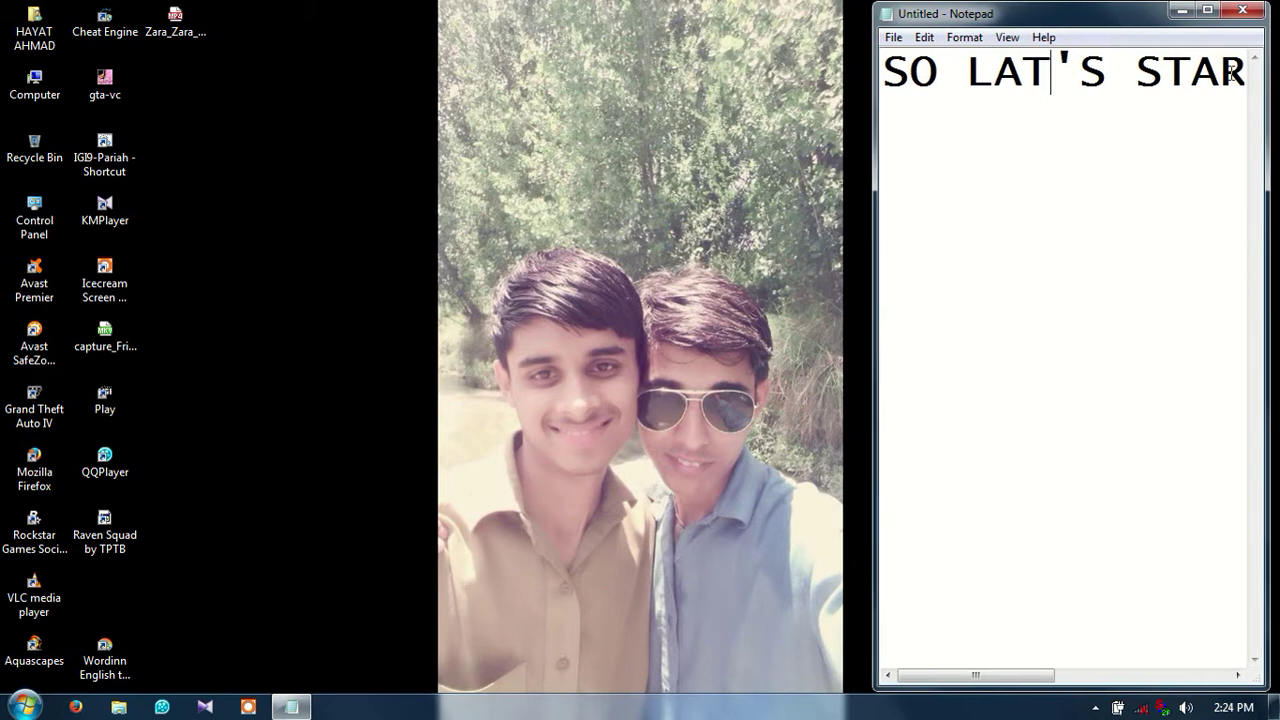
{"action": "key", "text": "Right"}
{"action": "key", "text": "Right"}
{"action": "key", "text": "Right"}
{"action": "key", "text": "Right"}
{"action": "key", "text": "Right"}
{"action": "key", "text": "Right"}
{"action": "key", "text": "Right"}
{"action": "key", "text": "Right"}
{"action": "key", "text": "Right"}
{"action": "key", "text": "Right"}
{"action": "key", "text": "Right"}
{"action": "key", "text": "Right"}
{"action": "key", "text": "Right"}
{"action": "key", "text": "Right"}
{"action": "key", "text": "Right"}
{"action": "key", "text": "Right"}
{"action": "key", "text": "Right"}
{"action": "key", "text": "Right"}
{"action": "key", "text": "Right"}
{"action": "key", "text": "Right"}
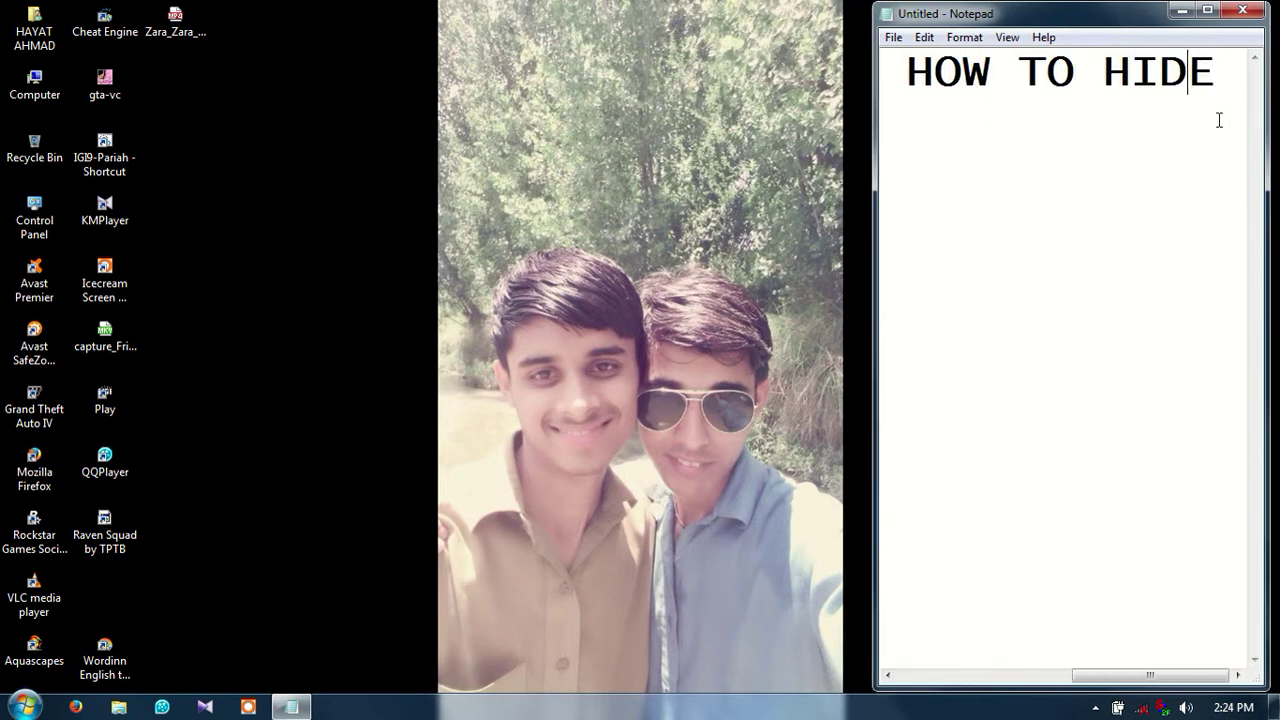
{"action": "key", "text": "Return"}
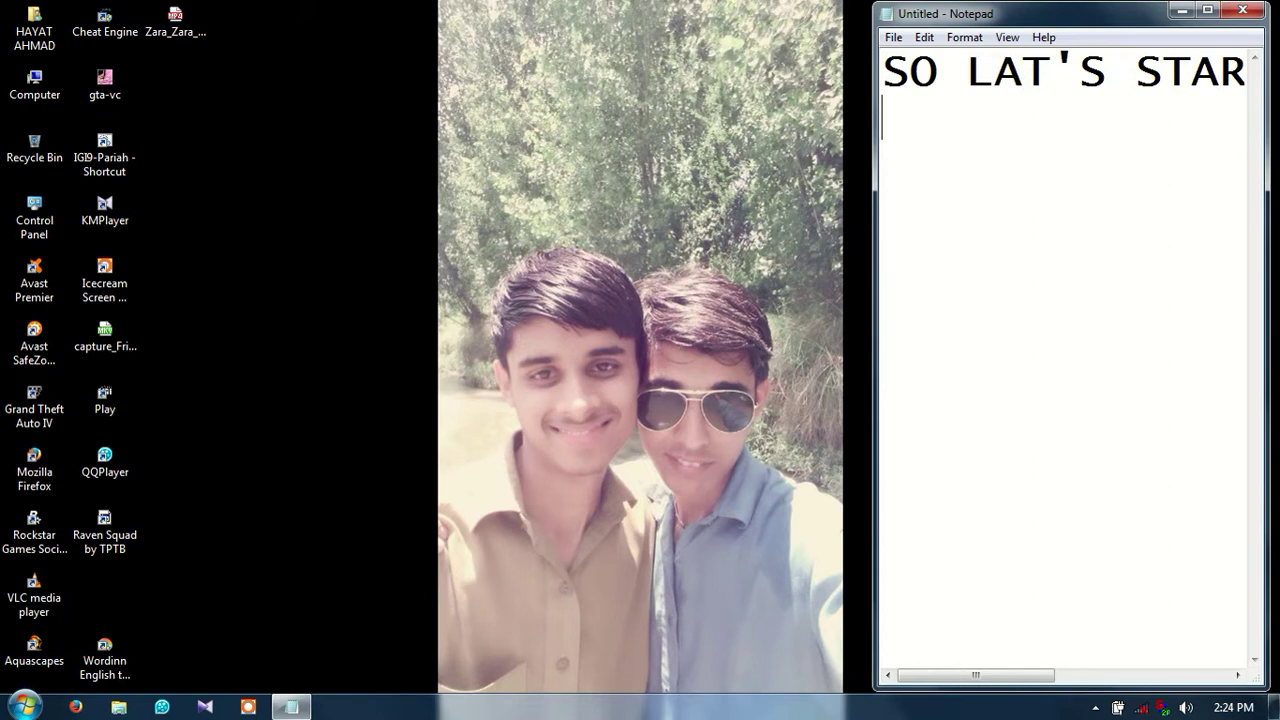
- Replace all of the note's text with the line "GO TO FILE" and start a new line
{"action": "key", "text": "ctrl+a"}
{"action": "key", "text": "Delete"}
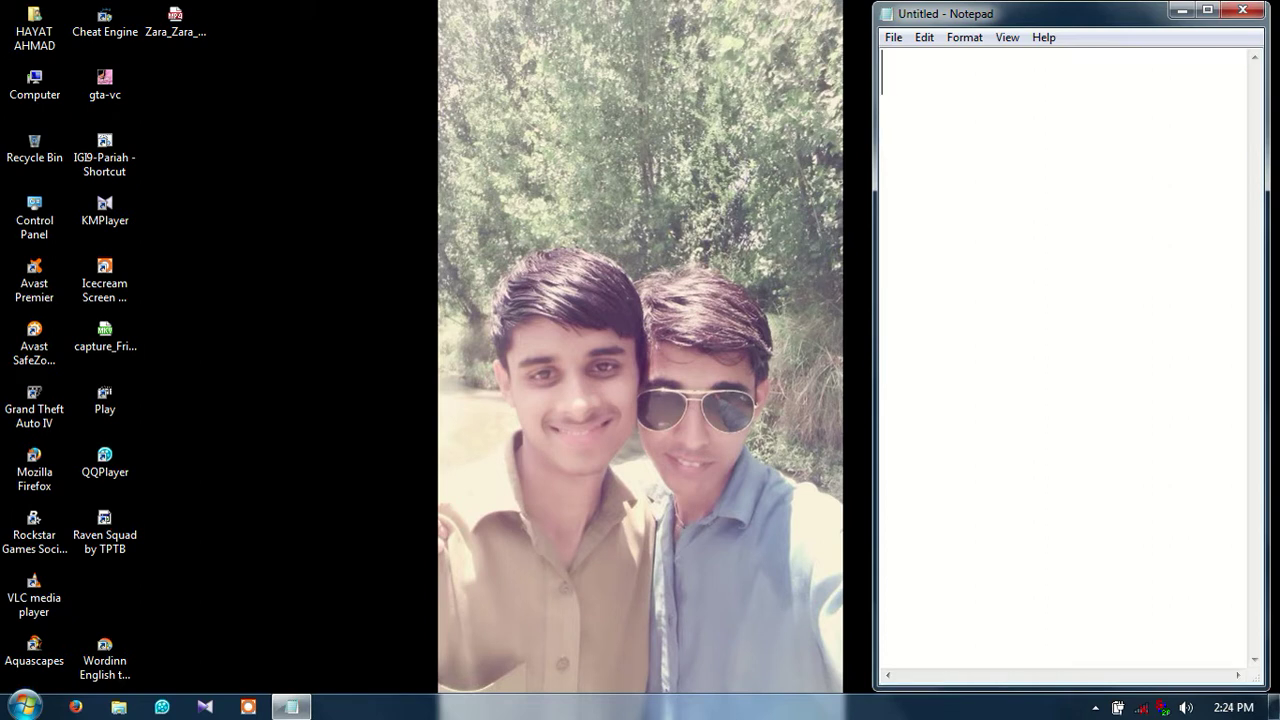
{"action": "type", "text": "GO "}
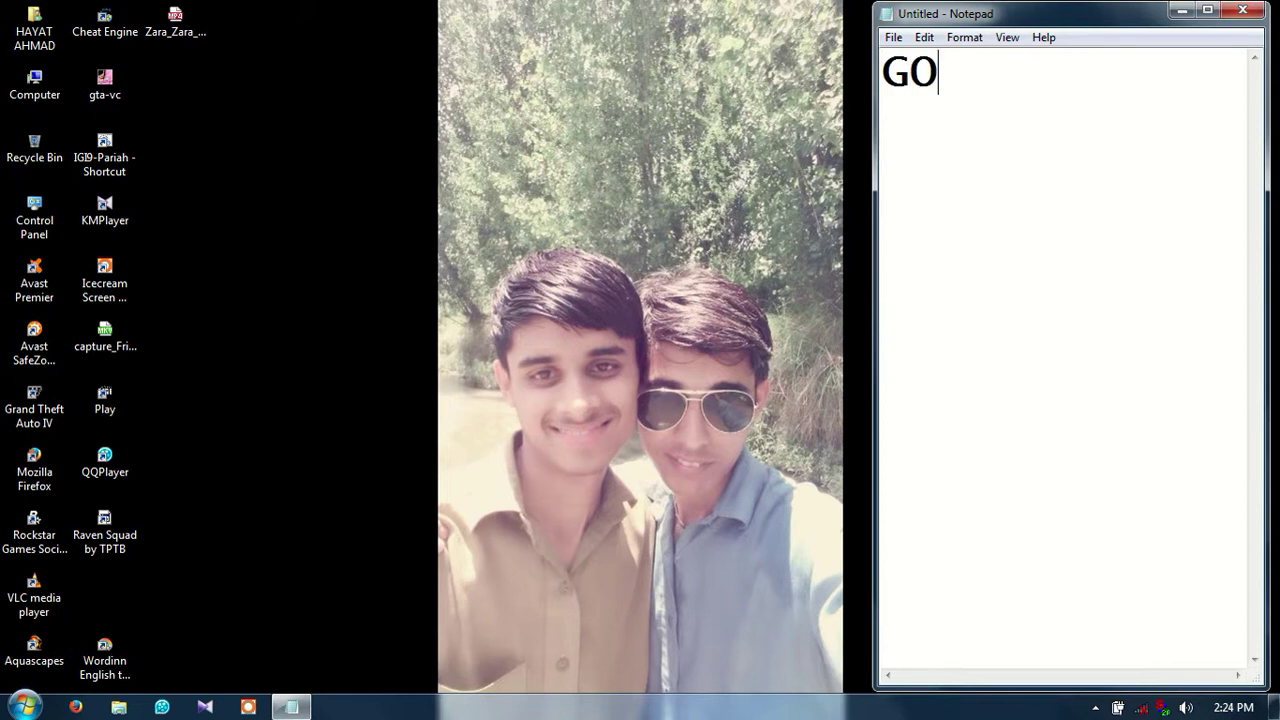
{"action": "type", "text": "TO "}
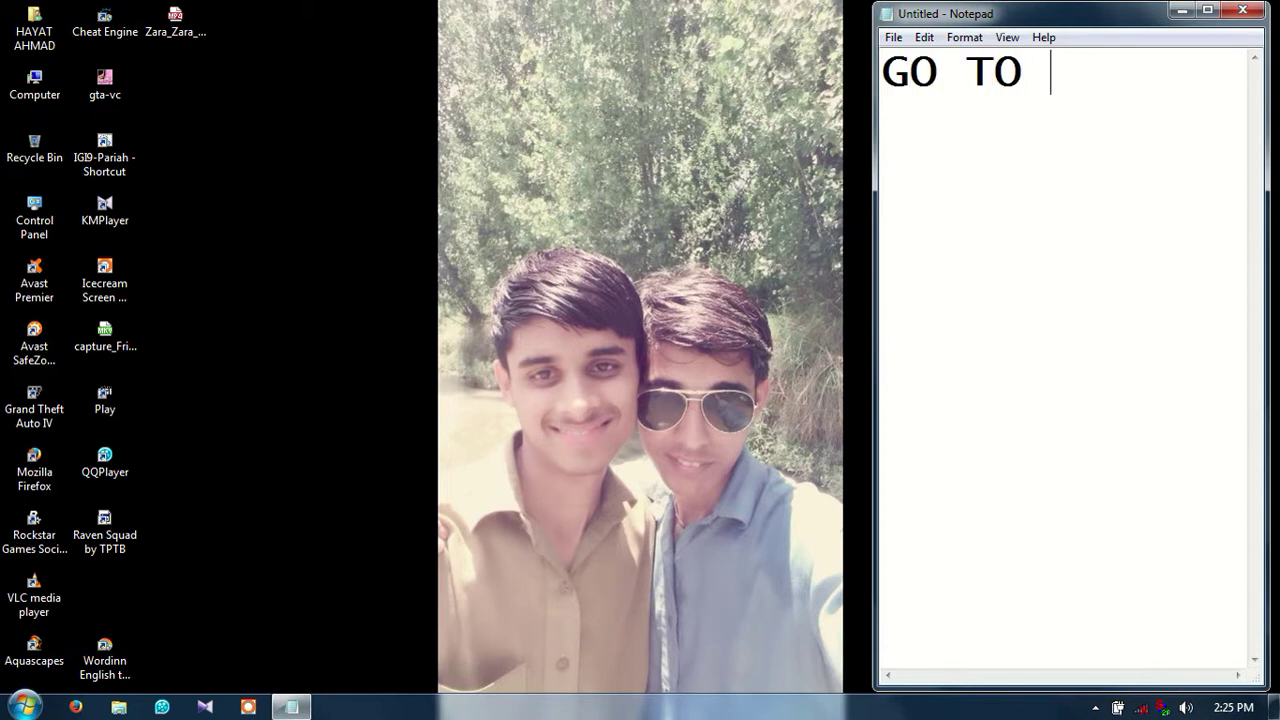
{"action": "type", "text": "FILE"}
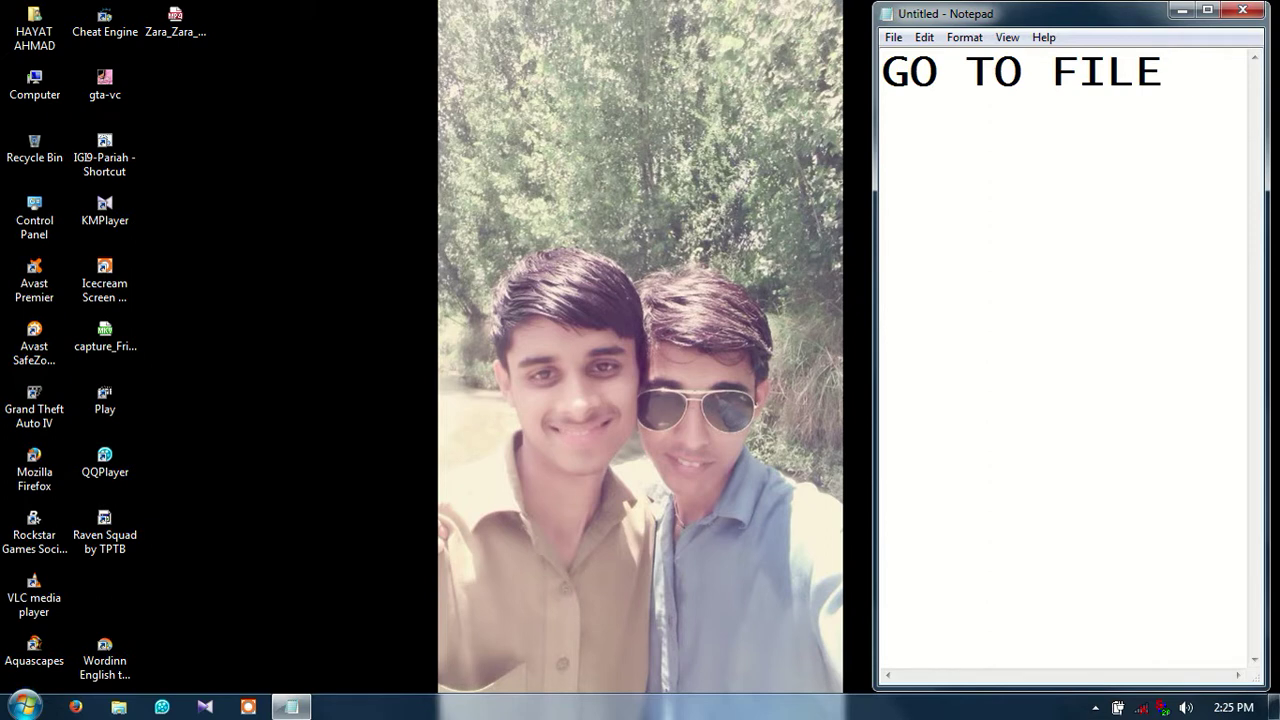
{"action": "key", "text": "Return"}
- Open drive E: from Computer and extend its window to full height to reach the video files
{"action": "left_click", "coordinate": [40, 115]}
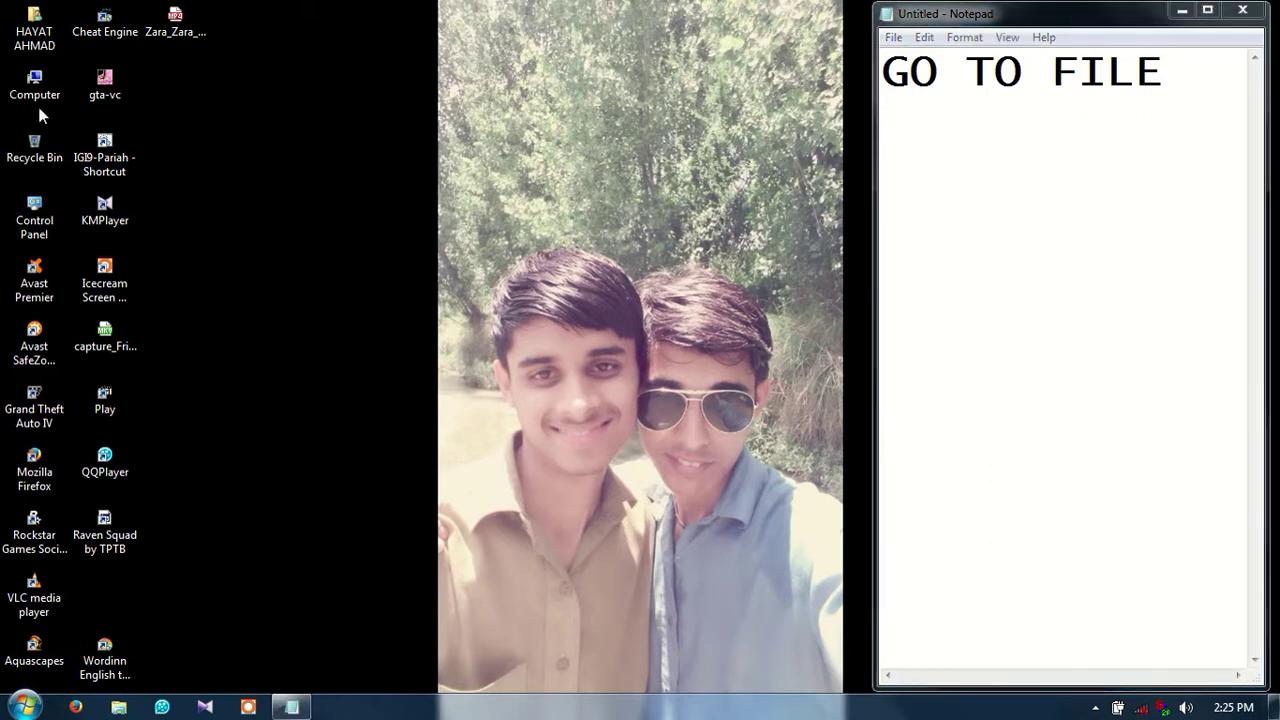
{"action": "double_click", "coordinate": [40, 86]}
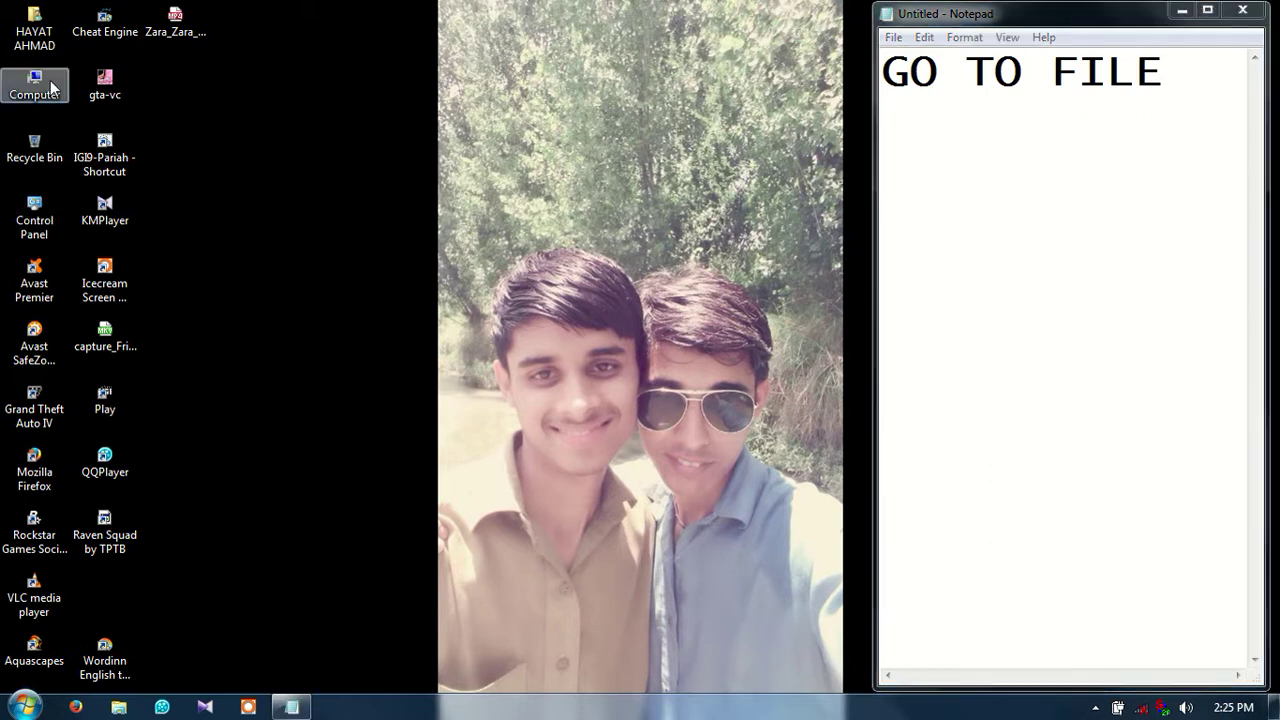
{"action": "left_click", "coordinate": [1220, 9]}
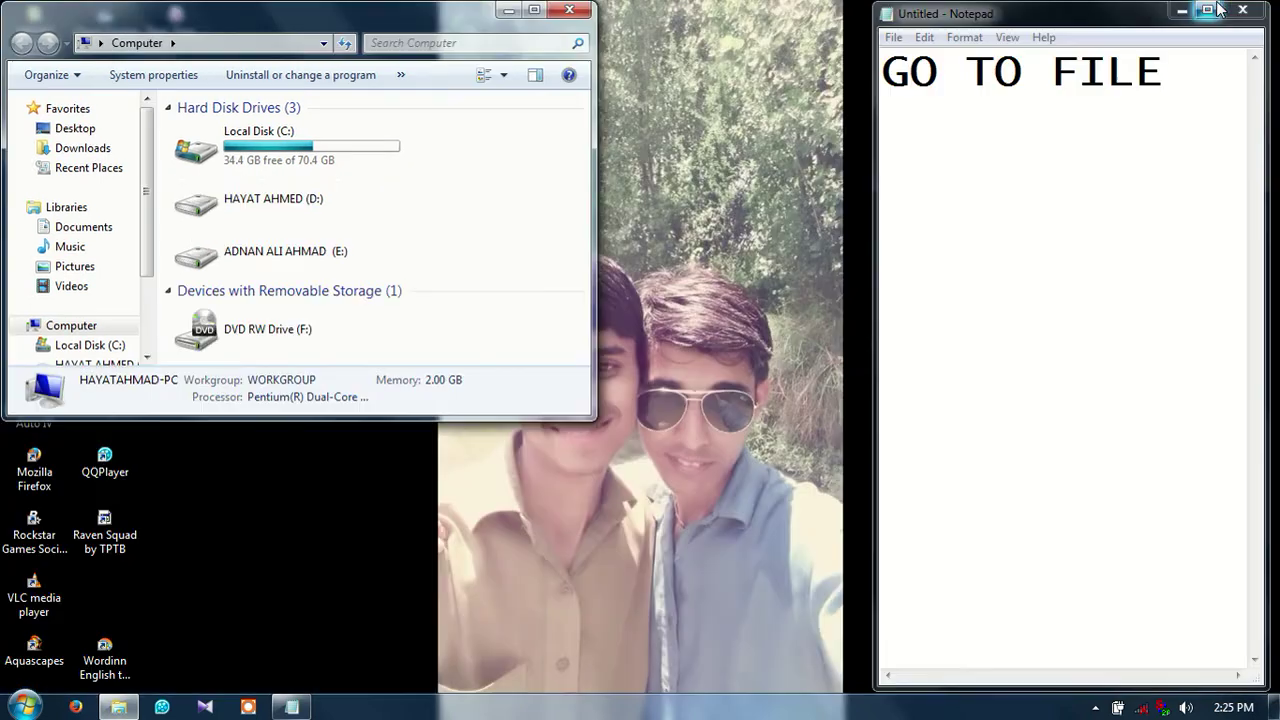
{"action": "double_click", "coordinate": [320, 255]}
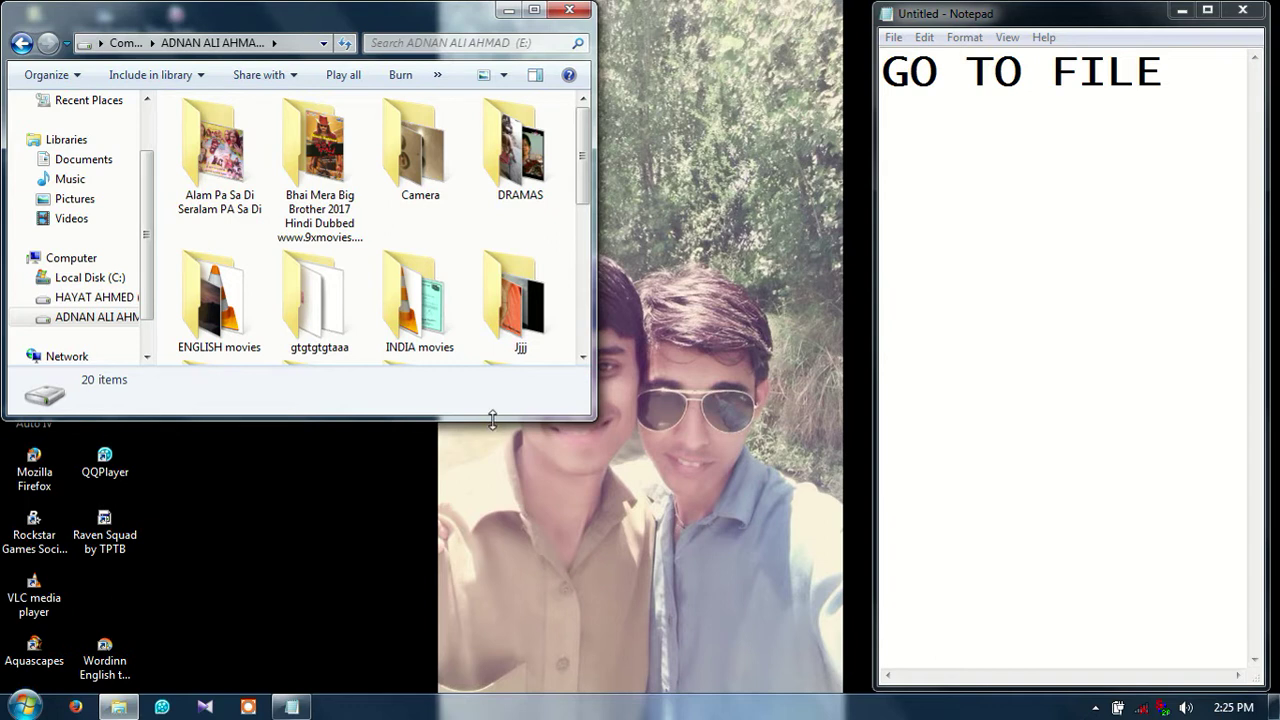
{"action": "left_click_drag", "start_coordinate": [492, 419], "coordinate": [472, 690]}
{"action": "left_click_drag", "start_coordinate": [581, 493], "coordinate": [583, 628]}
- Add "AND CLICK RIGHT" as the note's second line and widen the Notepad window to fit it
{"action": "left_click", "coordinate": [996, 424]}
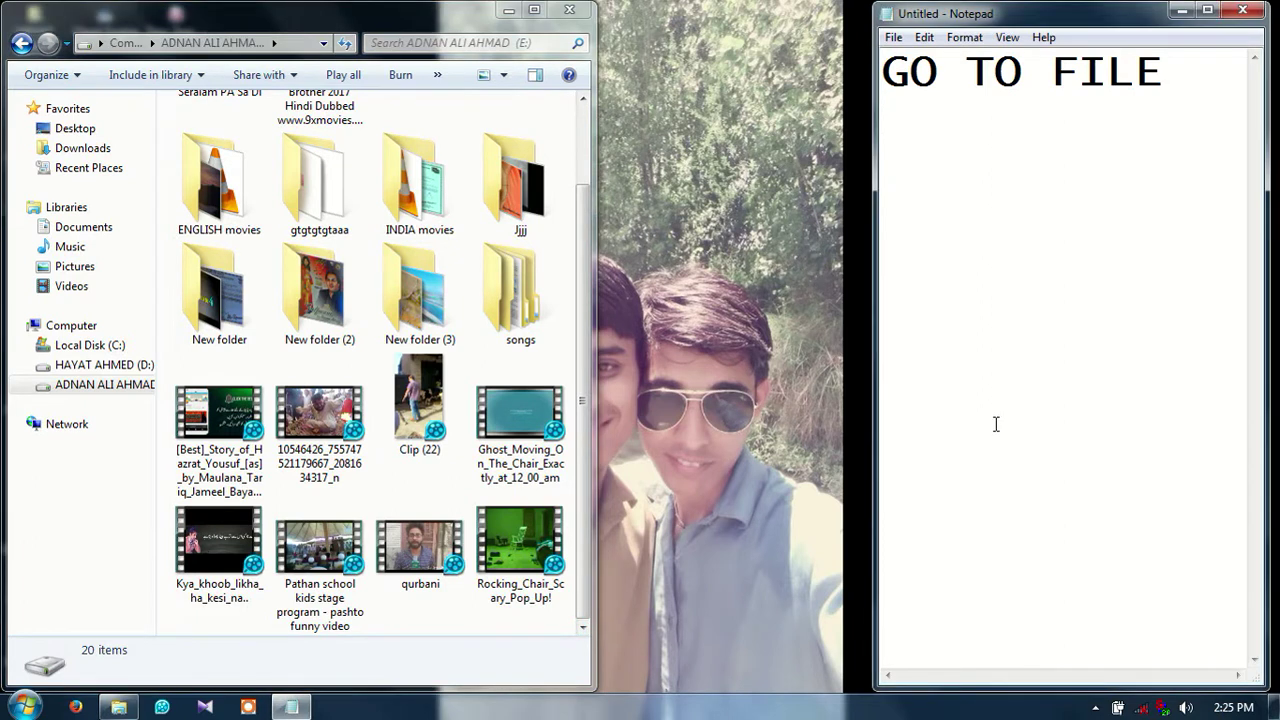
{"action": "type", "text": "AND CLICK"}
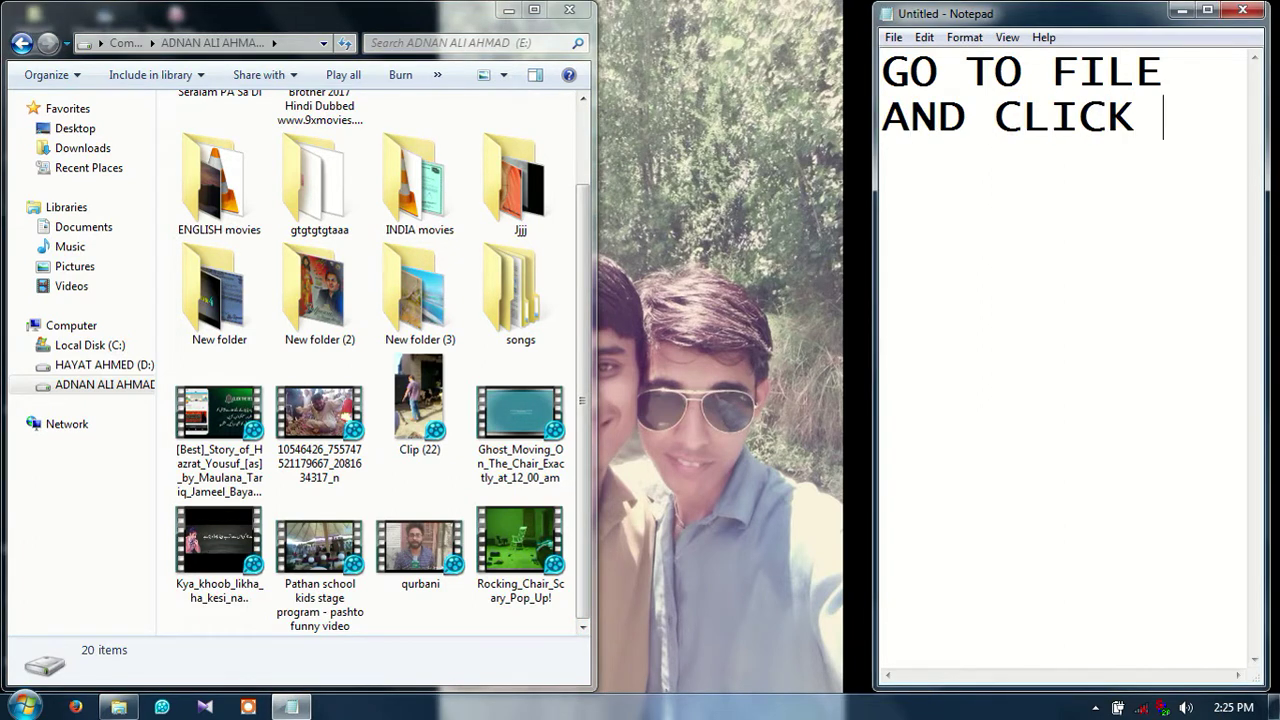
{"action": "type", "text": " RIGHE"}
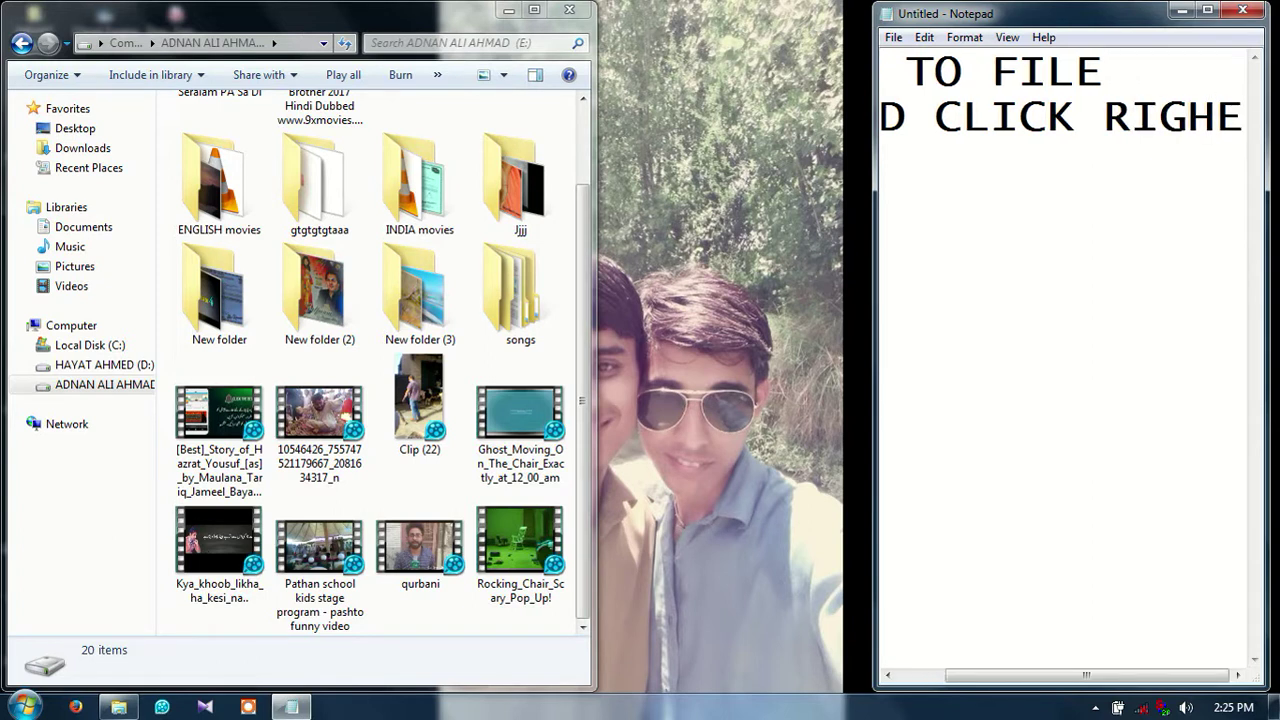
{"action": "key", "text": "BackSpace"}
{"action": "type", "text": "T"}
{"action": "key", "text": "Return"}
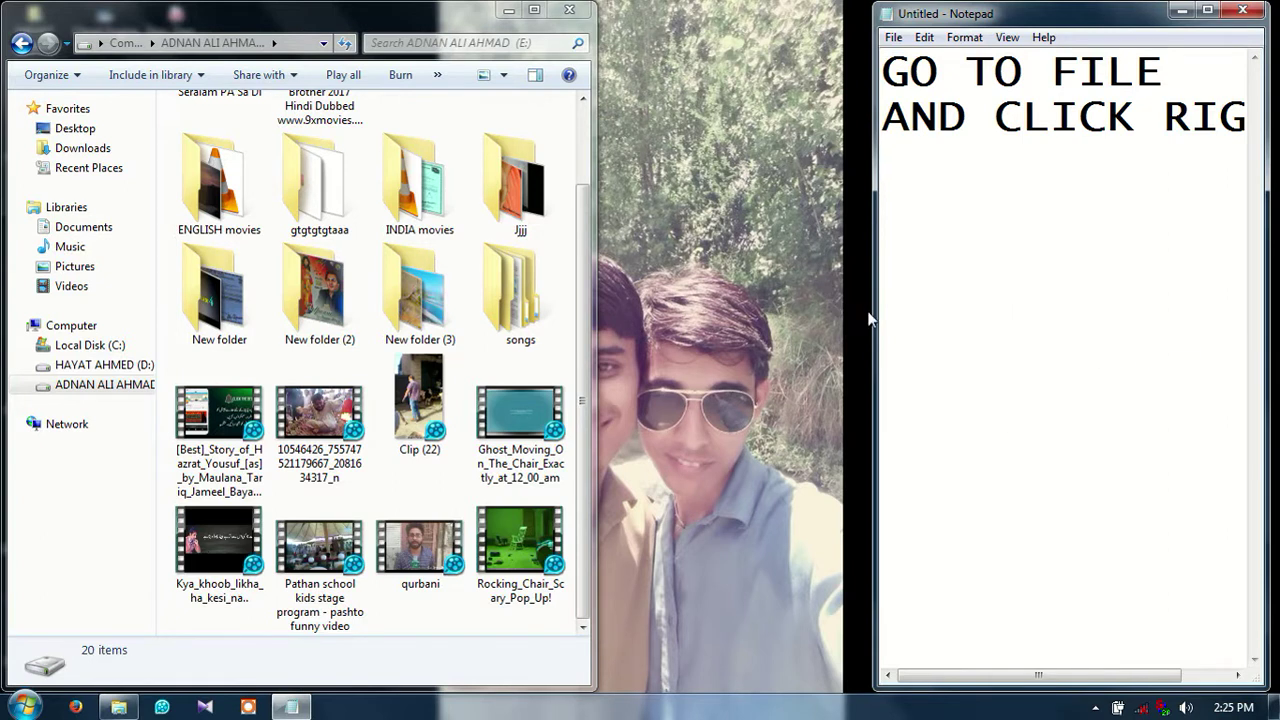
{"action": "left_click_drag", "start_coordinate": [870, 318], "coordinate": [765, 318]}
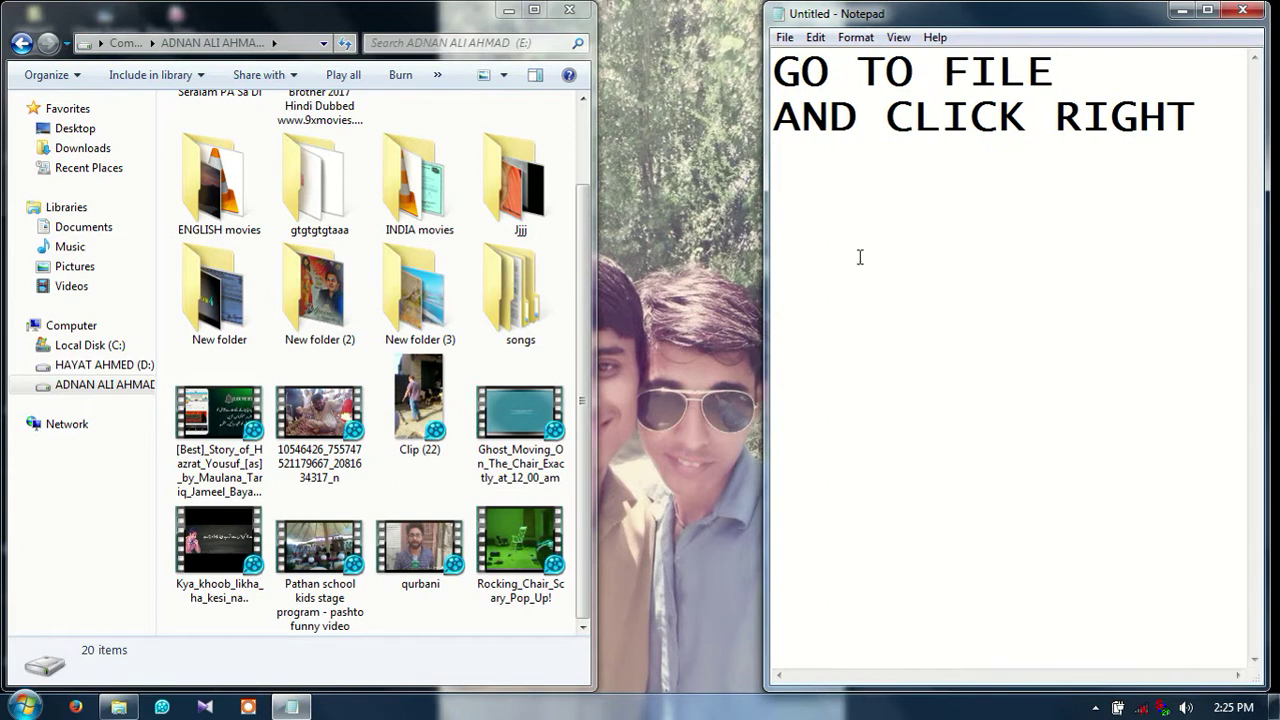
- Continue the note with the lines "ON FILE OR FOLDER" and "ETC....."
{"action": "type", "text": "ON "}
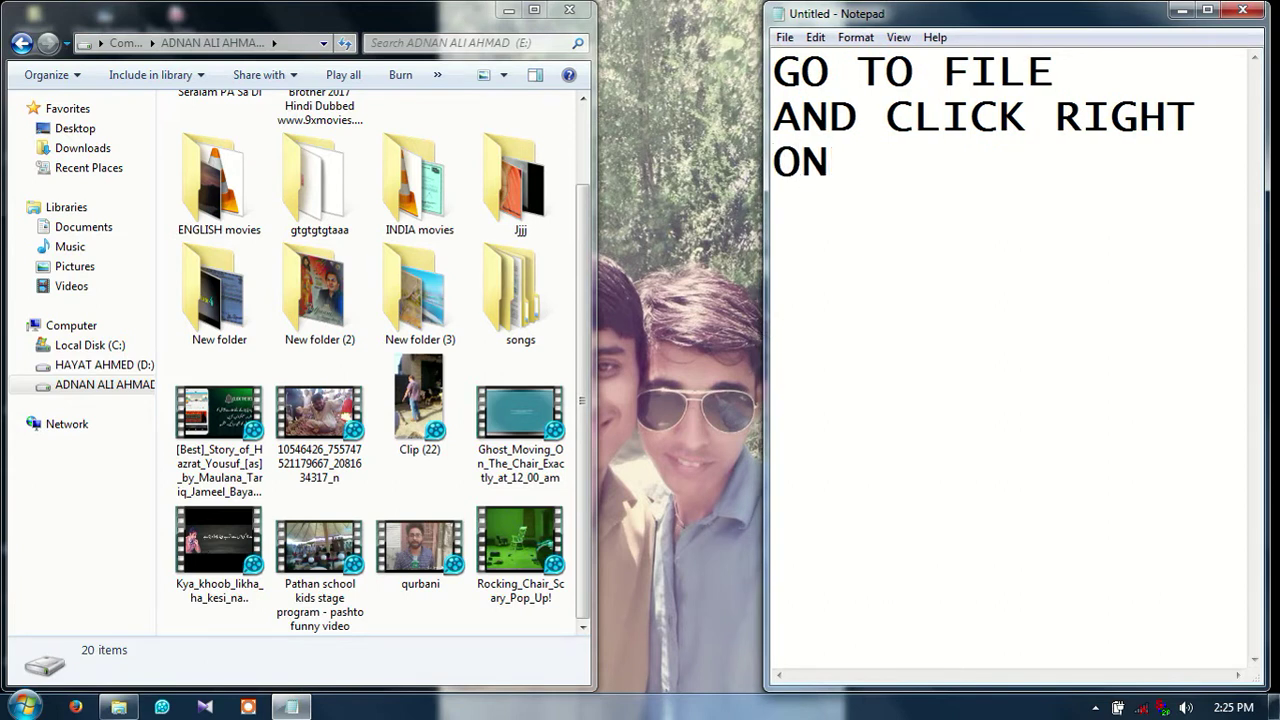
{"action": "type", "text": "FIL"}
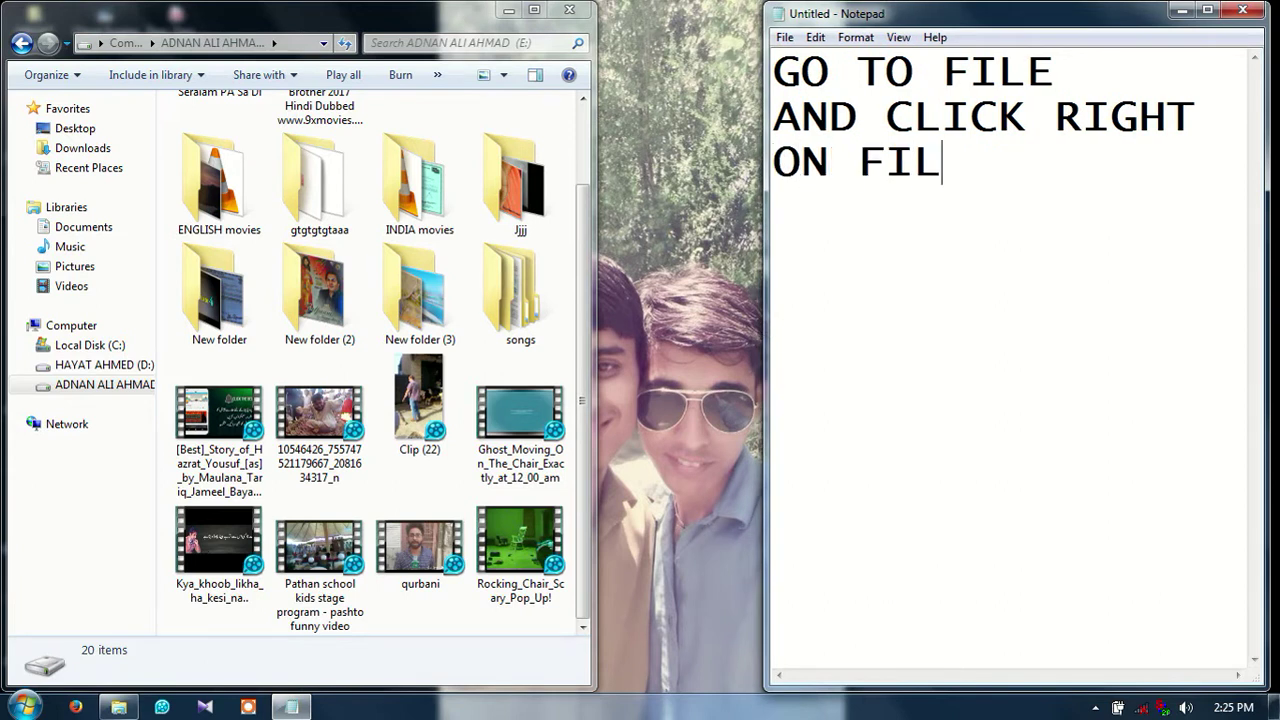
{"action": "type", "text": "E OR "}
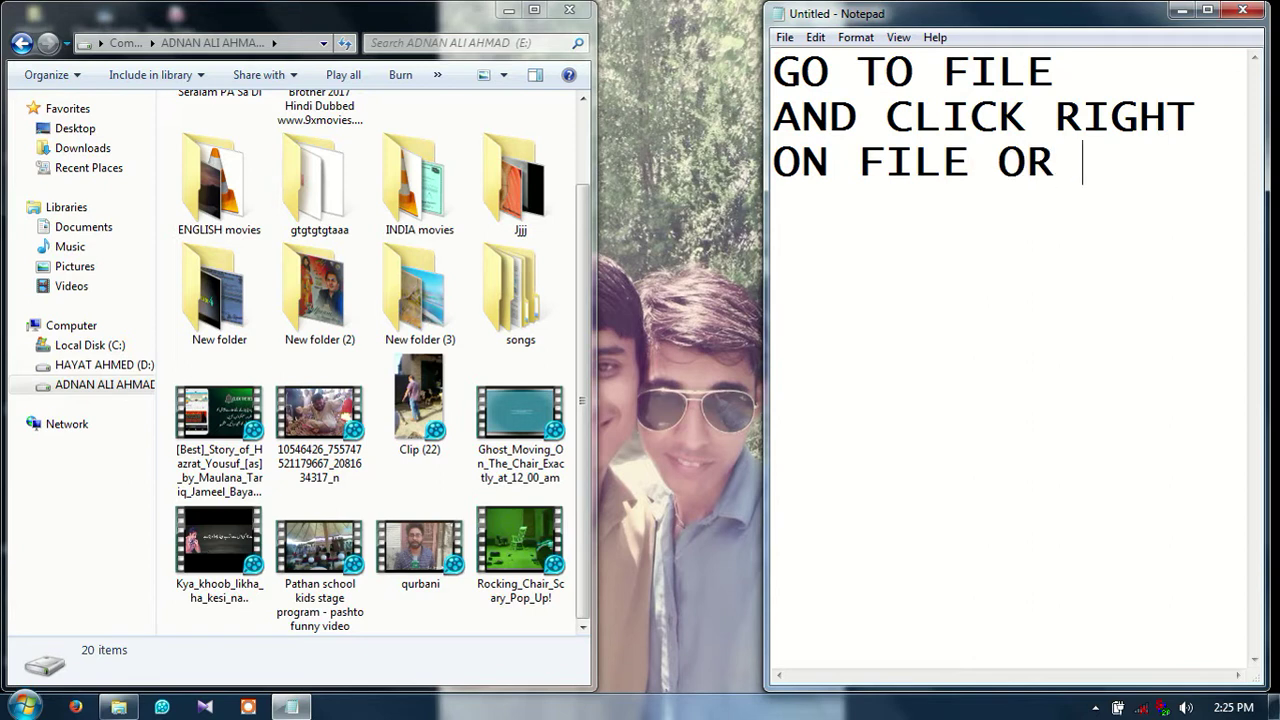
{"action": "type", "text": "FOLDDER"}
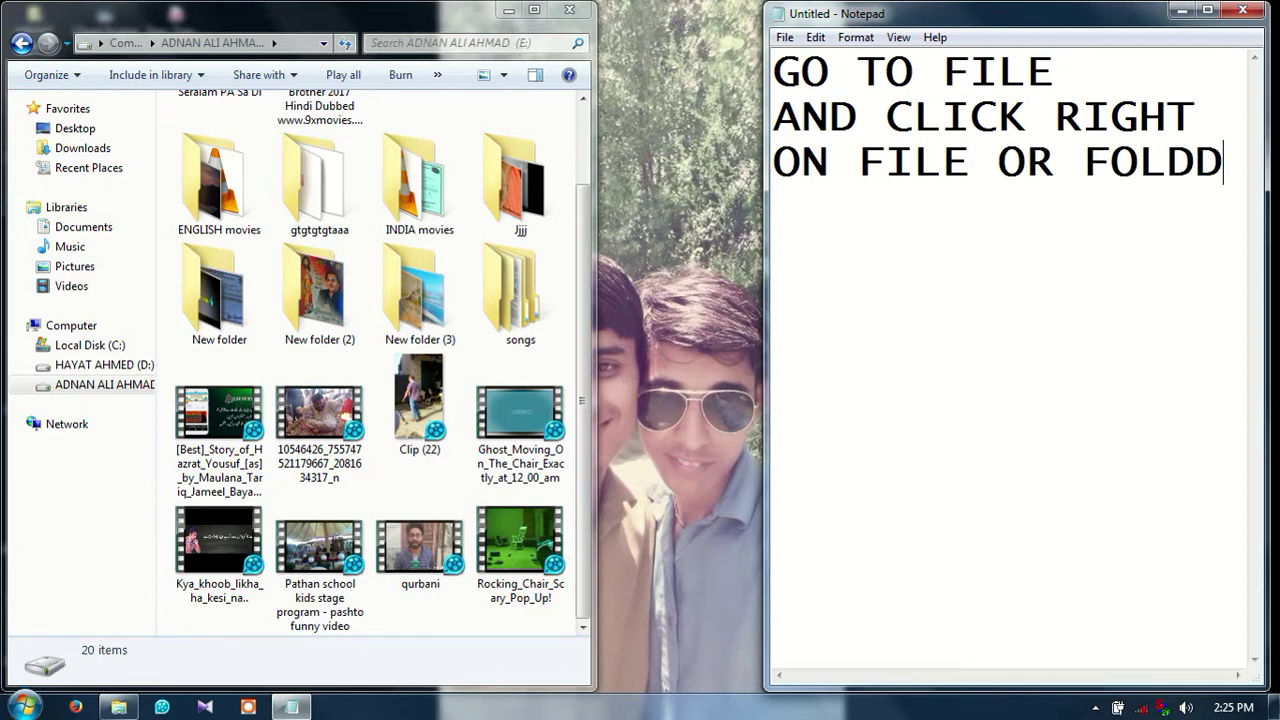
{"action": "key", "text": "BackSpace"}
{"action": "key", "text": "BackSpace"}
{"action": "key", "text": "BackSpace"}
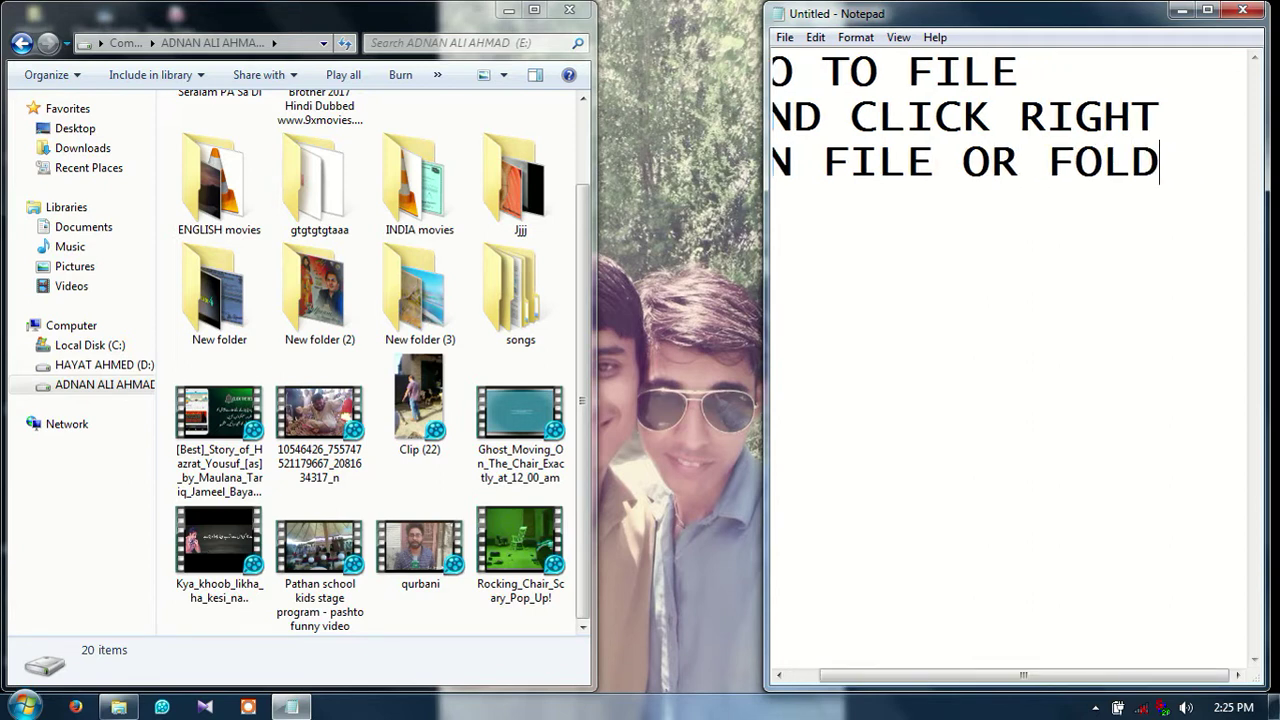
{"action": "type", "text": "ER"}
{"action": "key", "text": "Return"}
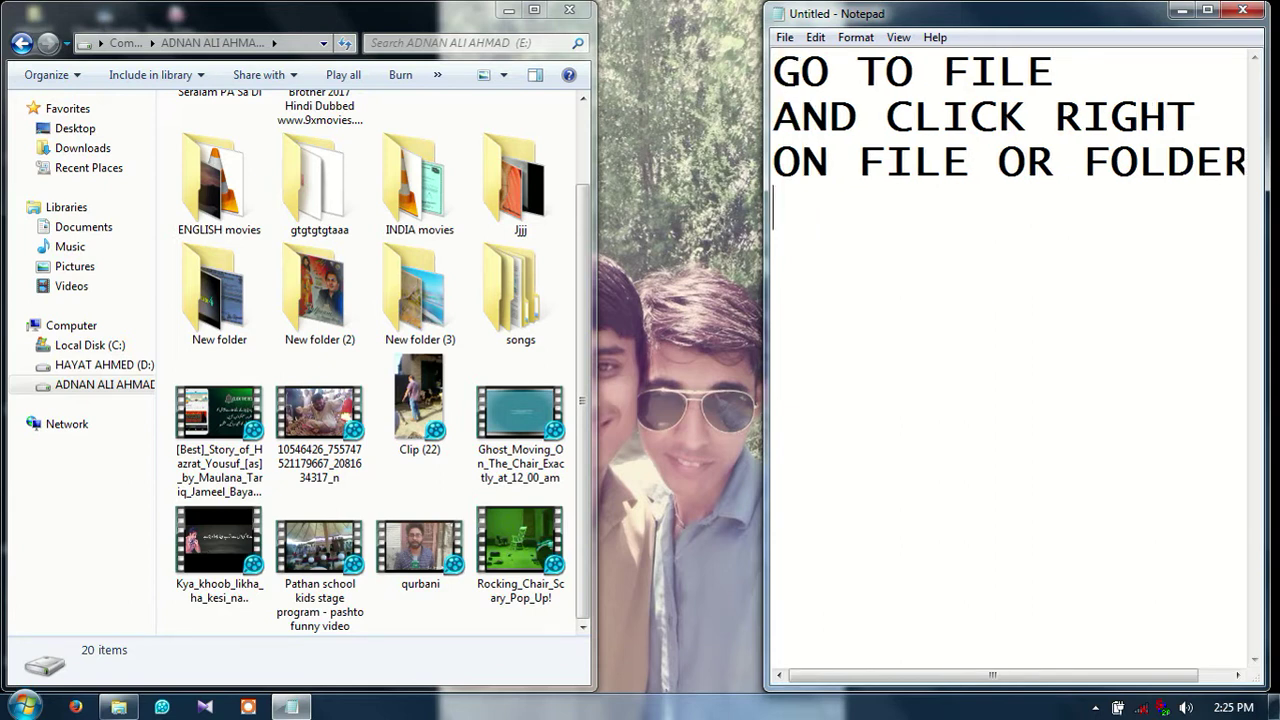
{"action": "type", "text": "ETC"}
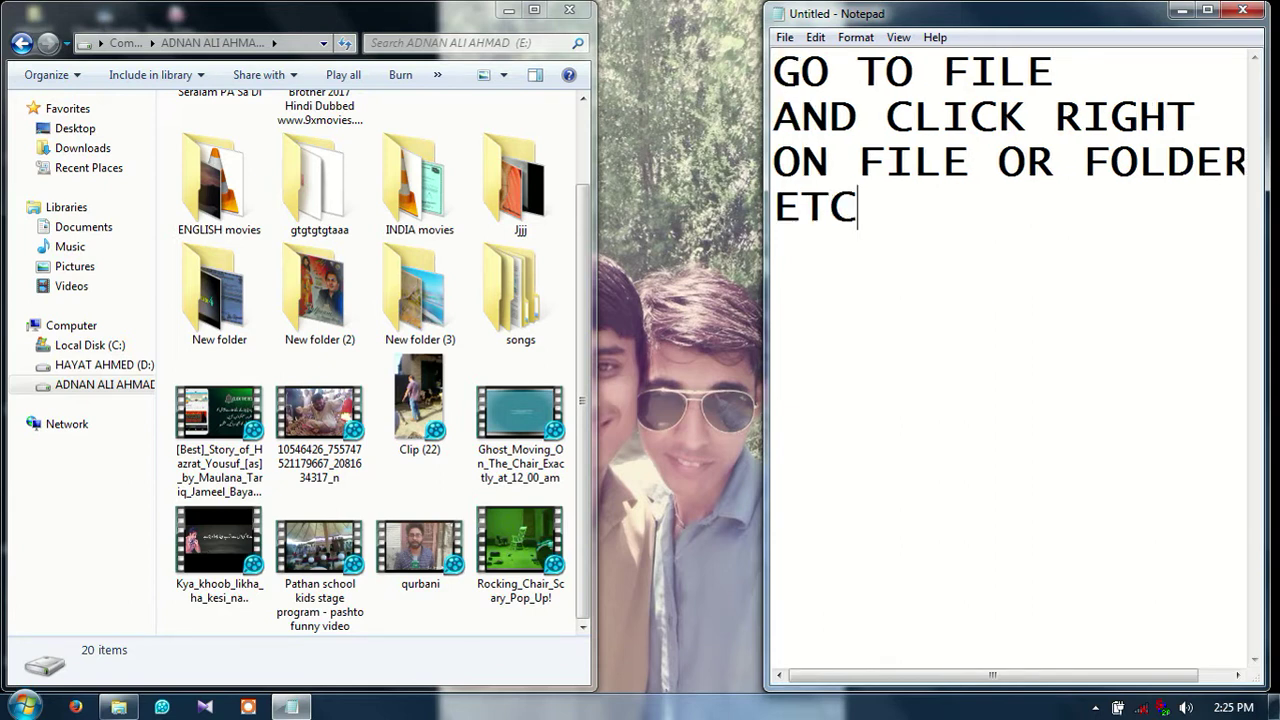
{"action": "type", "text": "....."}
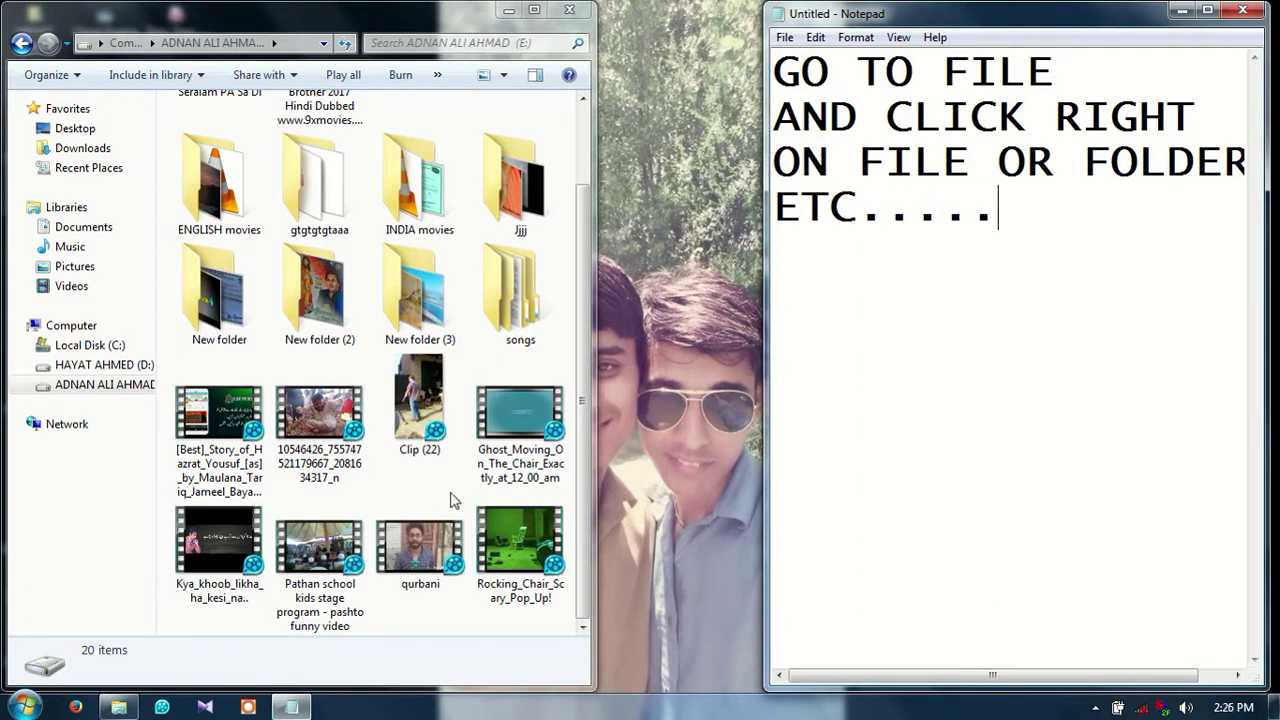
- Open the properties of the Rocking_Chair_Scary_Pop_Up! video on drive E:
{"action": "right_click", "coordinate": [505, 548]}
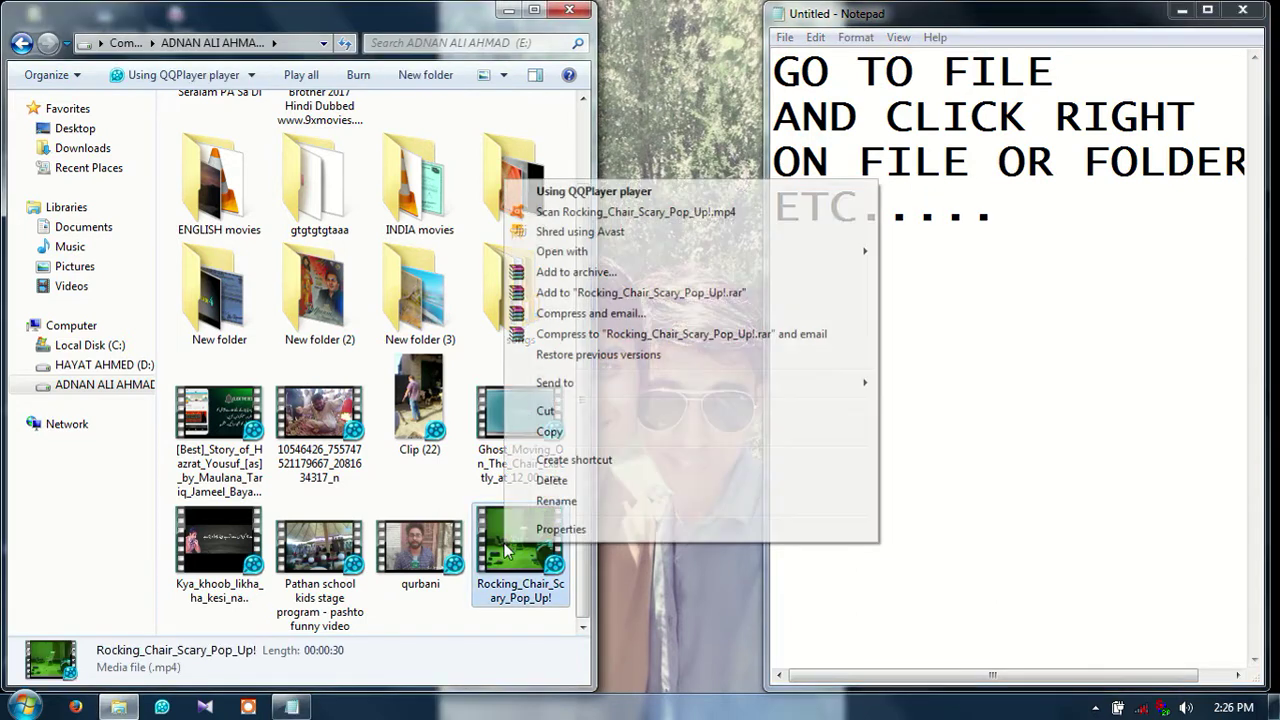
{"action": "left_click", "coordinate": [623, 538]}
- Add the line "CLICK ON PROPERTIES" below "ETC....." in the note and start a new line
{"action": "left_click", "coordinate": [870, 342]}
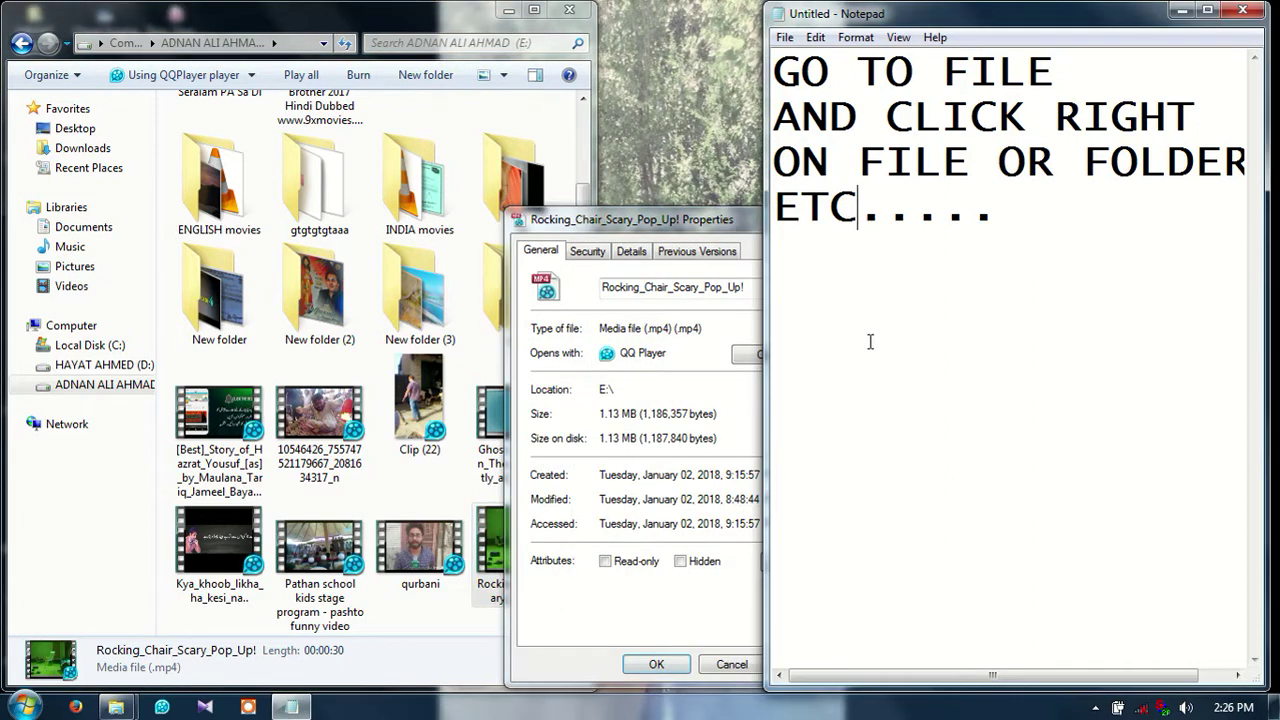
{"action": "key", "text": "Return"}
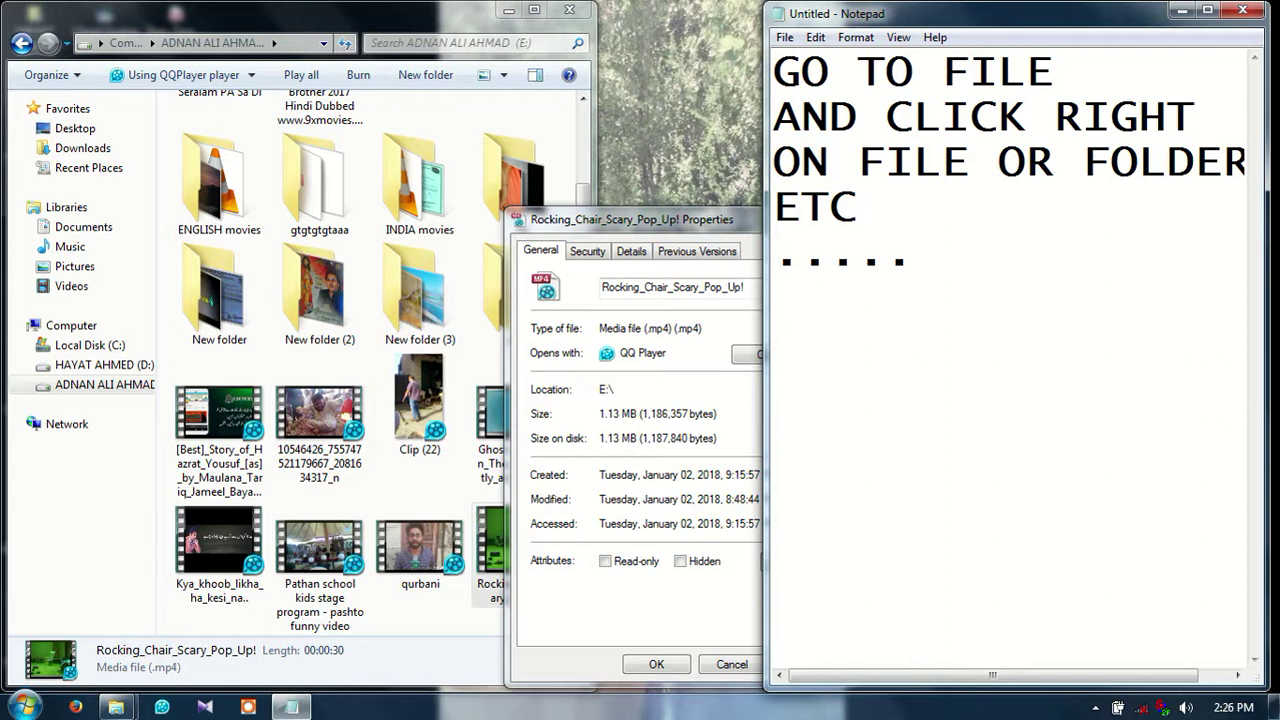
{"action": "key", "text": "BackSpace"}
{"action": "key", "text": "Right"}
{"action": "key", "text": "Right"}
{"action": "key", "text": "Right"}
{"action": "key", "text": "Right"}
{"action": "key", "text": "Right"}
{"action": "key", "text": "Return"}
{"action": "type", "text": "CLICK "}
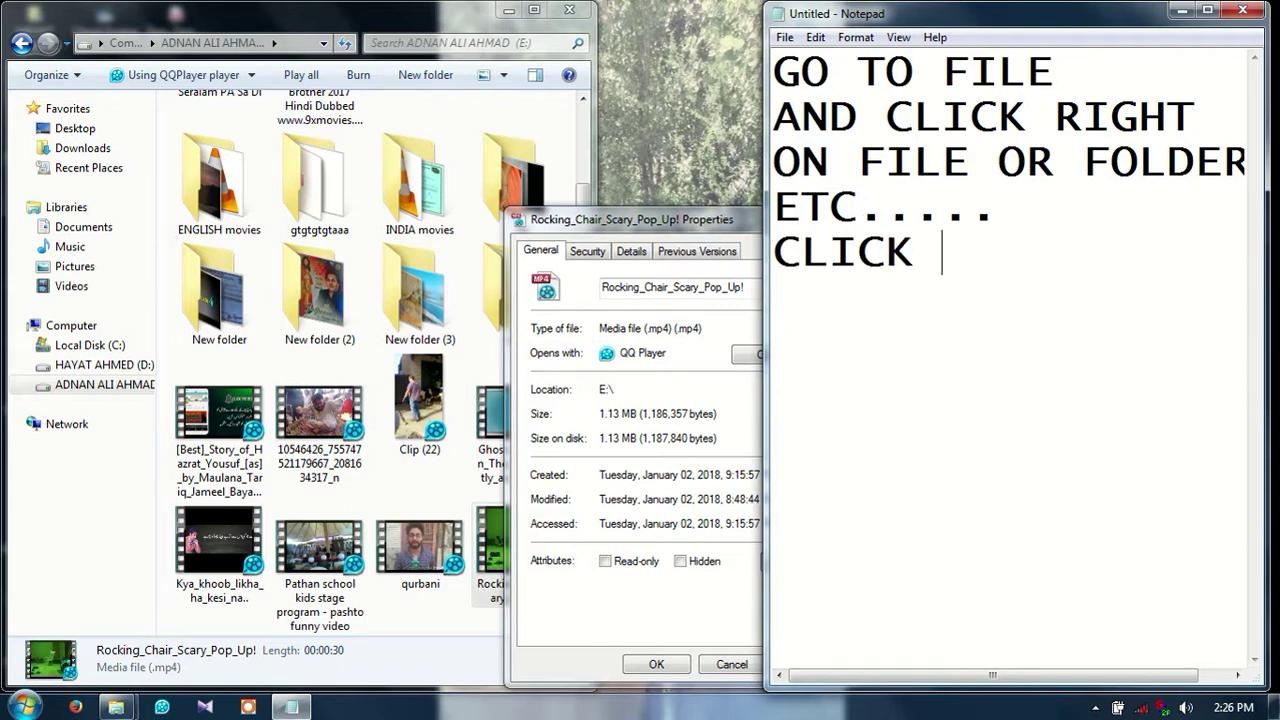
{"action": "type", "text": "ON PRO"}
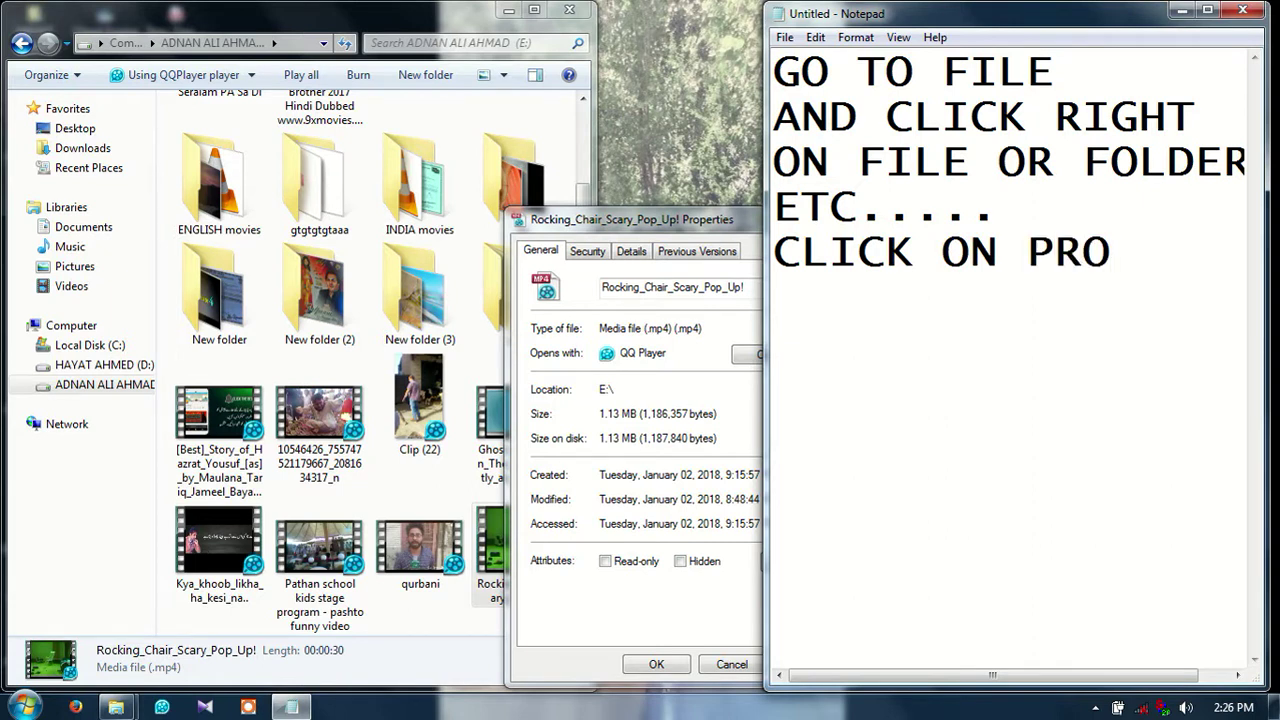
{"action": "type", "text": "PERT"}
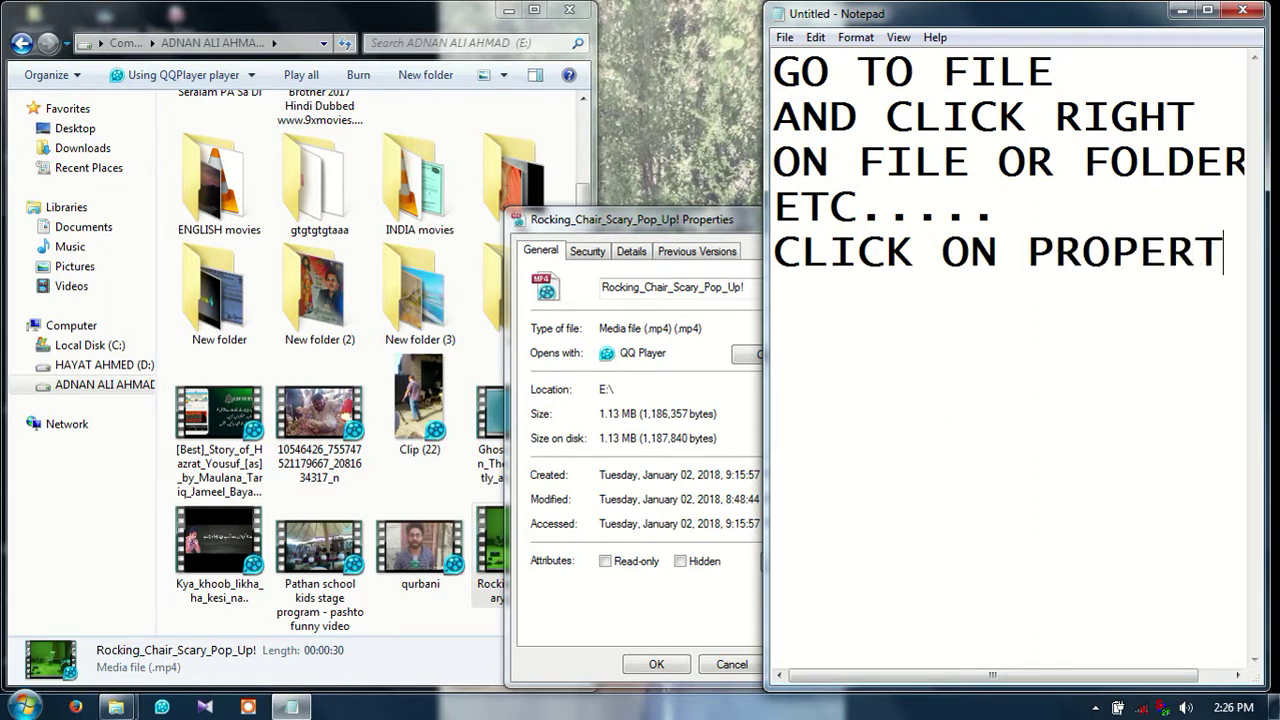
{"action": "type", "text": "IES"}
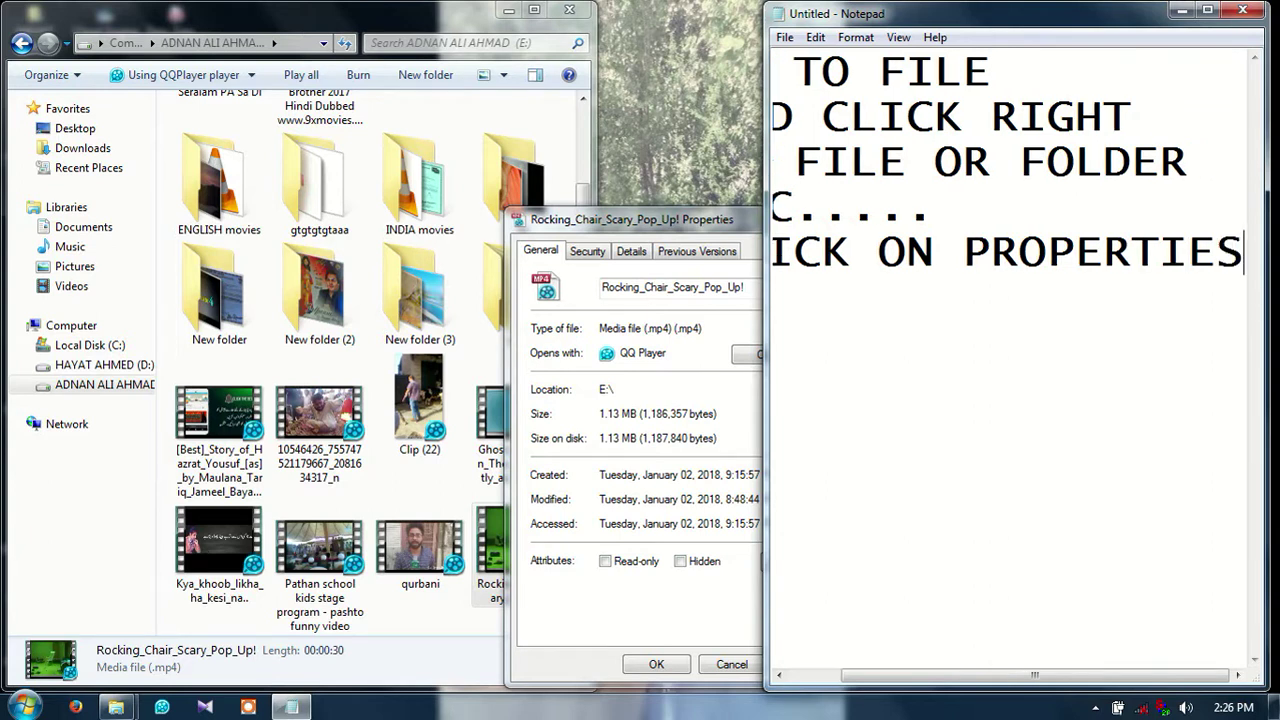
{"action": "key", "text": "Return"}
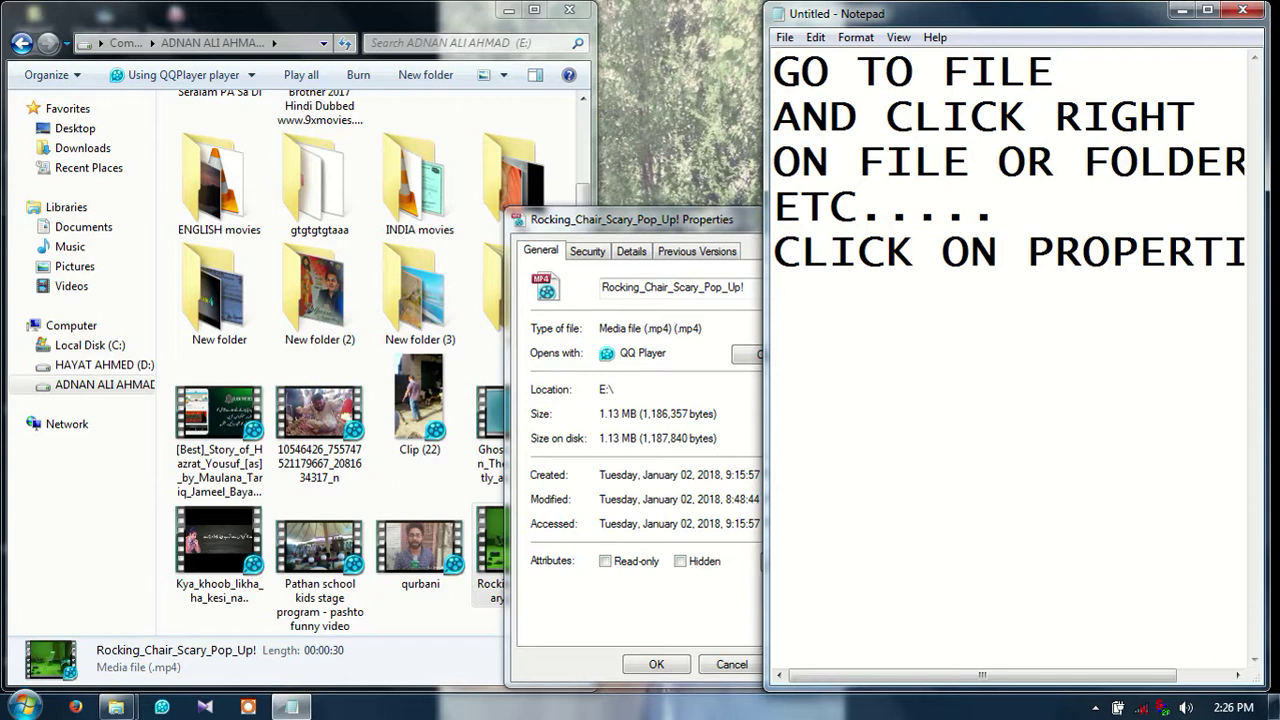
- Move the video's properties dialog clear of Notepad and add the lines "THE PAGE WILL" and "OPEN" to the note
{"action": "left_click_drag", "start_coordinate": [651, 221], "coordinate": [401, 158]}
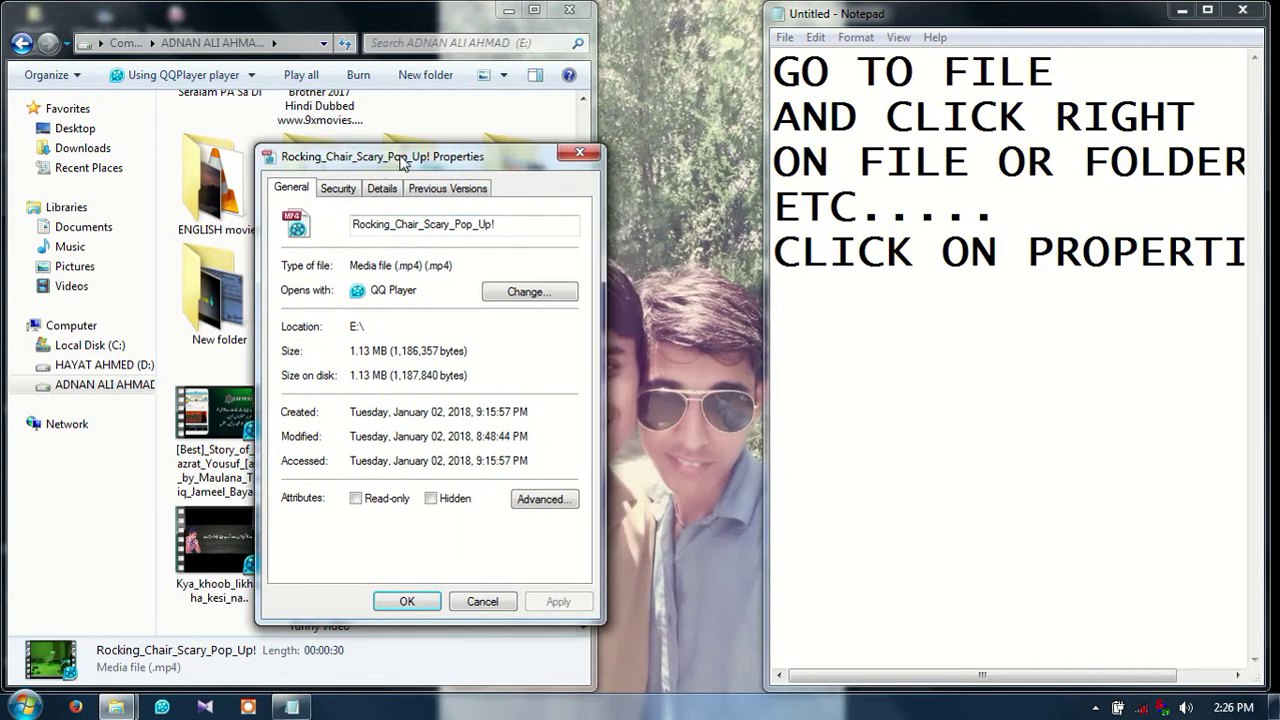
{"action": "left_click", "coordinate": [817, 336]}
{"action": "type", "text": "THE"}
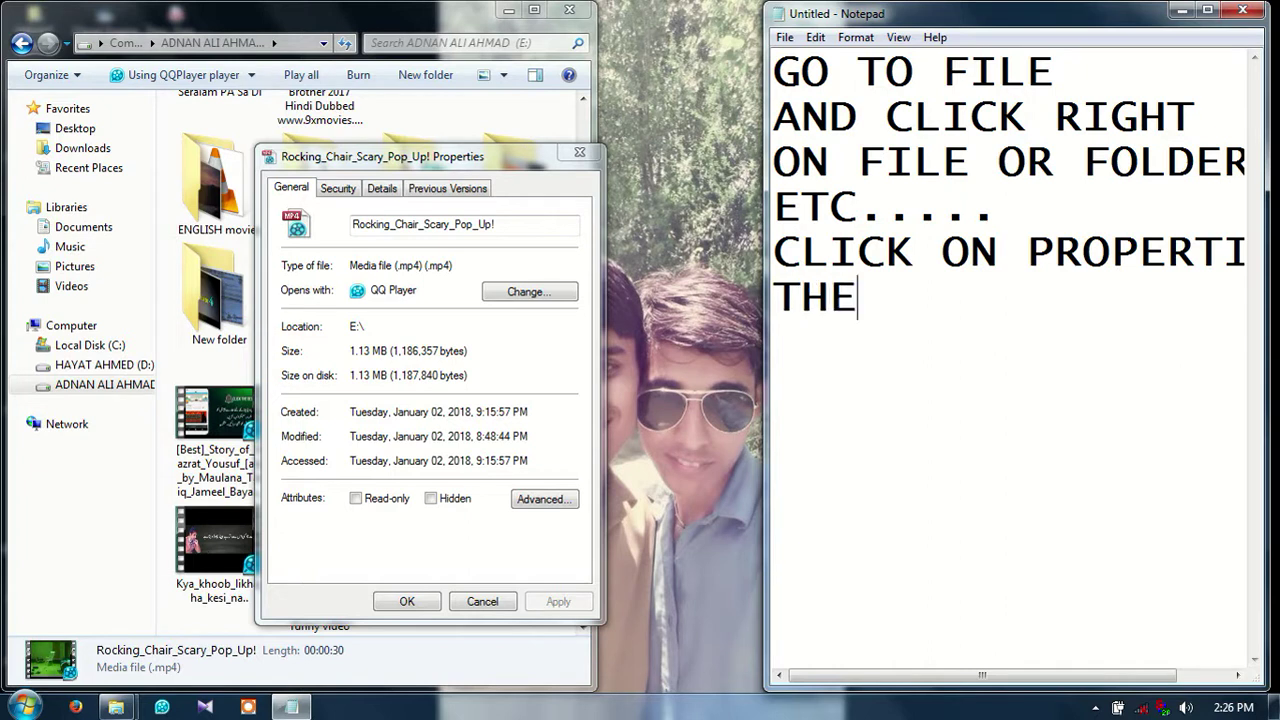
{"action": "type", "text": " PAGE "}
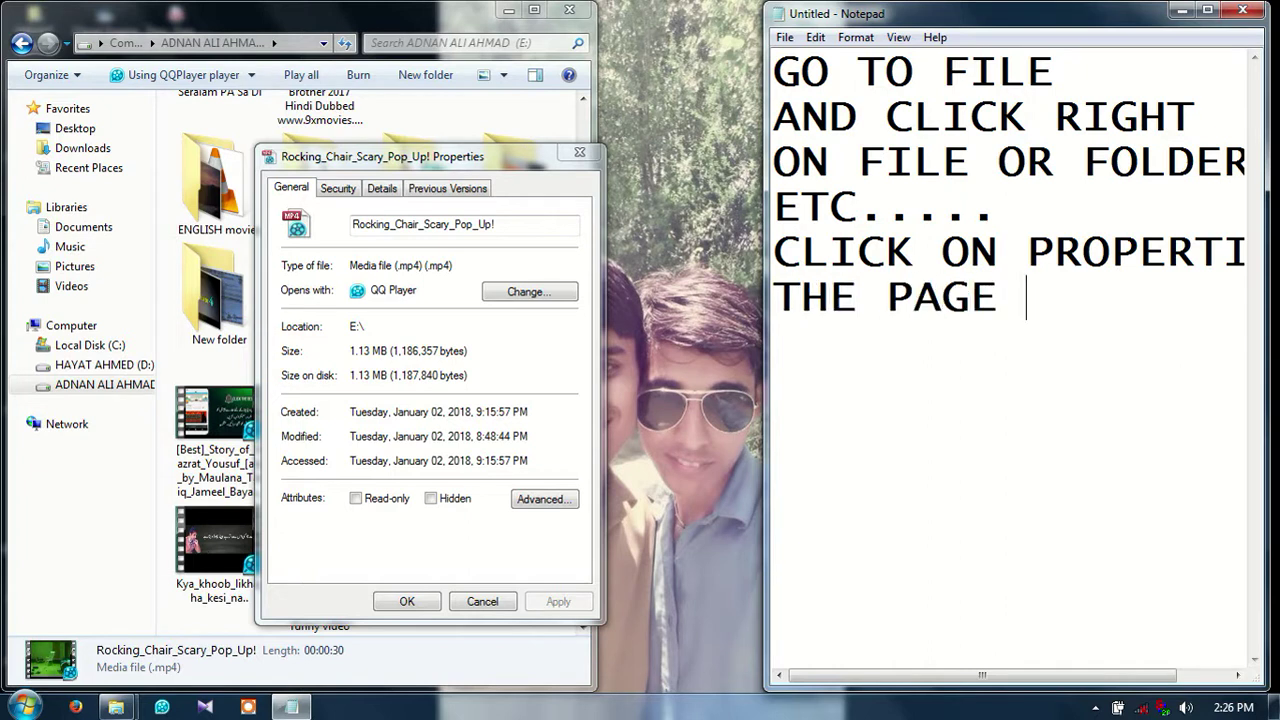
{"action": "type", "text": "WILL"}
{"action": "key", "text": "Return"}
{"action": "type", "text": "OPEN"}
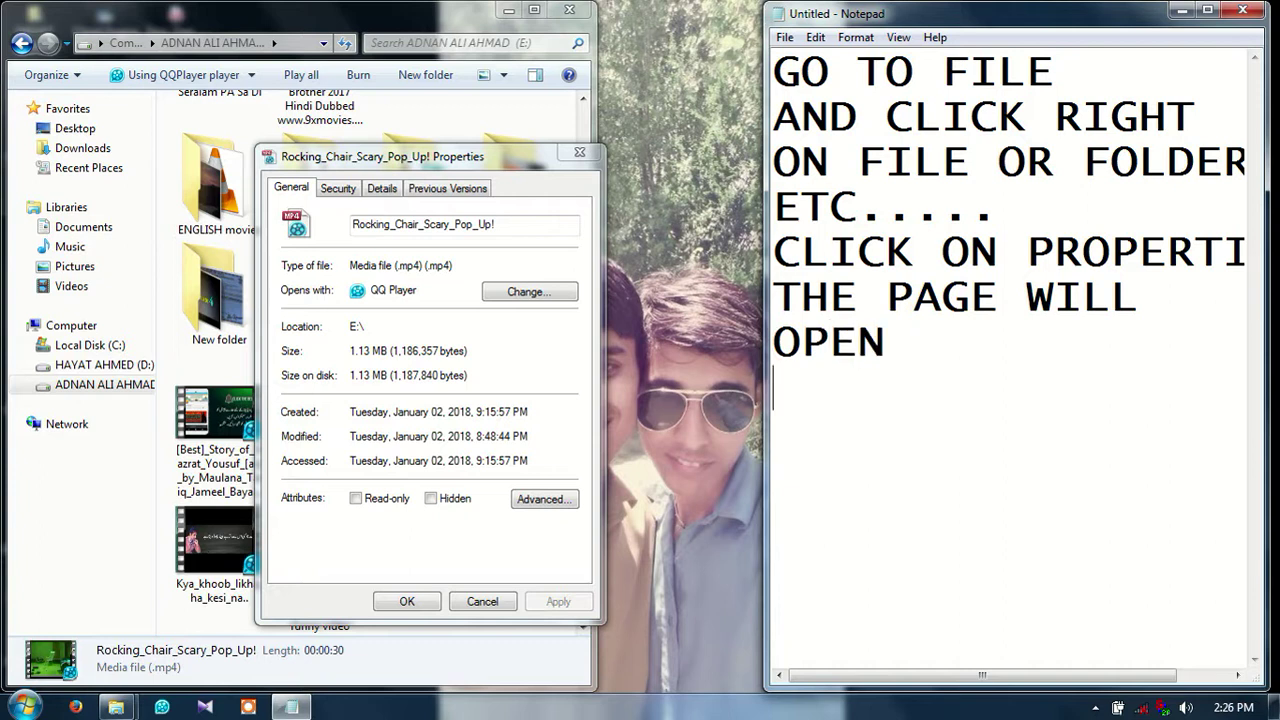
- Add the line "CLICK ON HIDDEN" to the note and enable the Hidden attribute in the video's properties
{"action": "key", "text": "Return"}
{"action": "type", "text": "CLICK "}
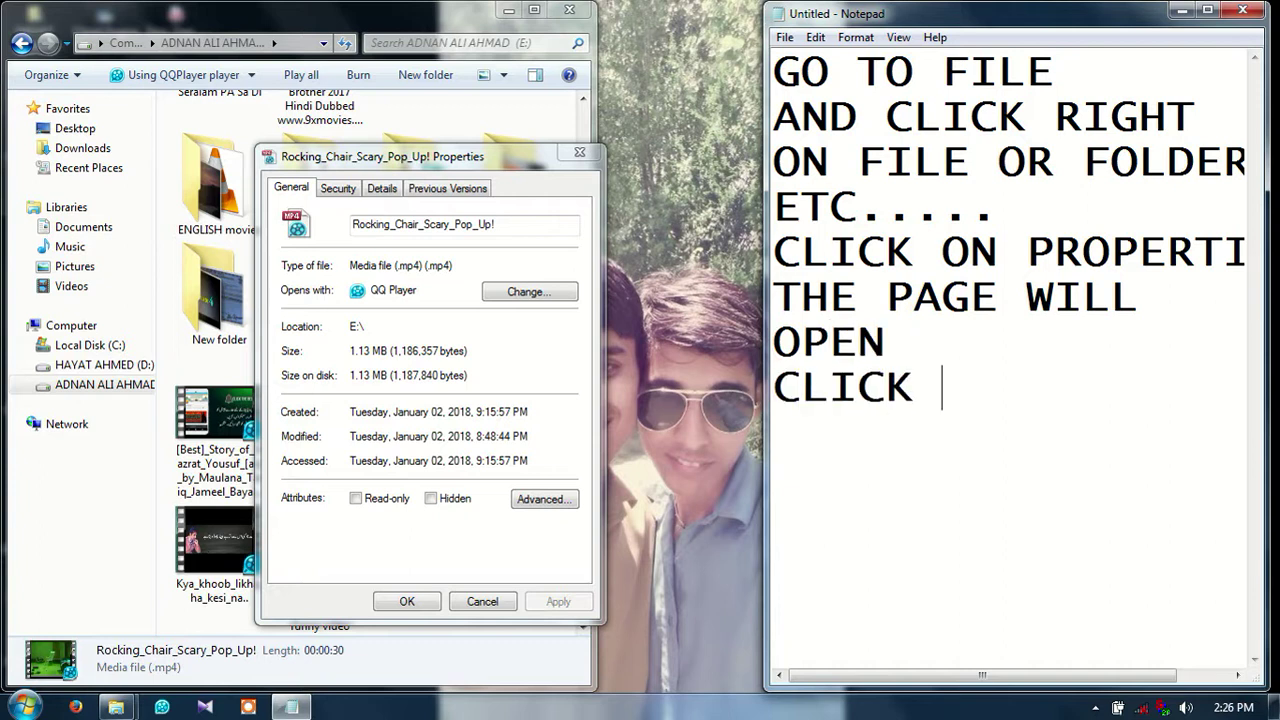
{"action": "type", "text": "ON H"}
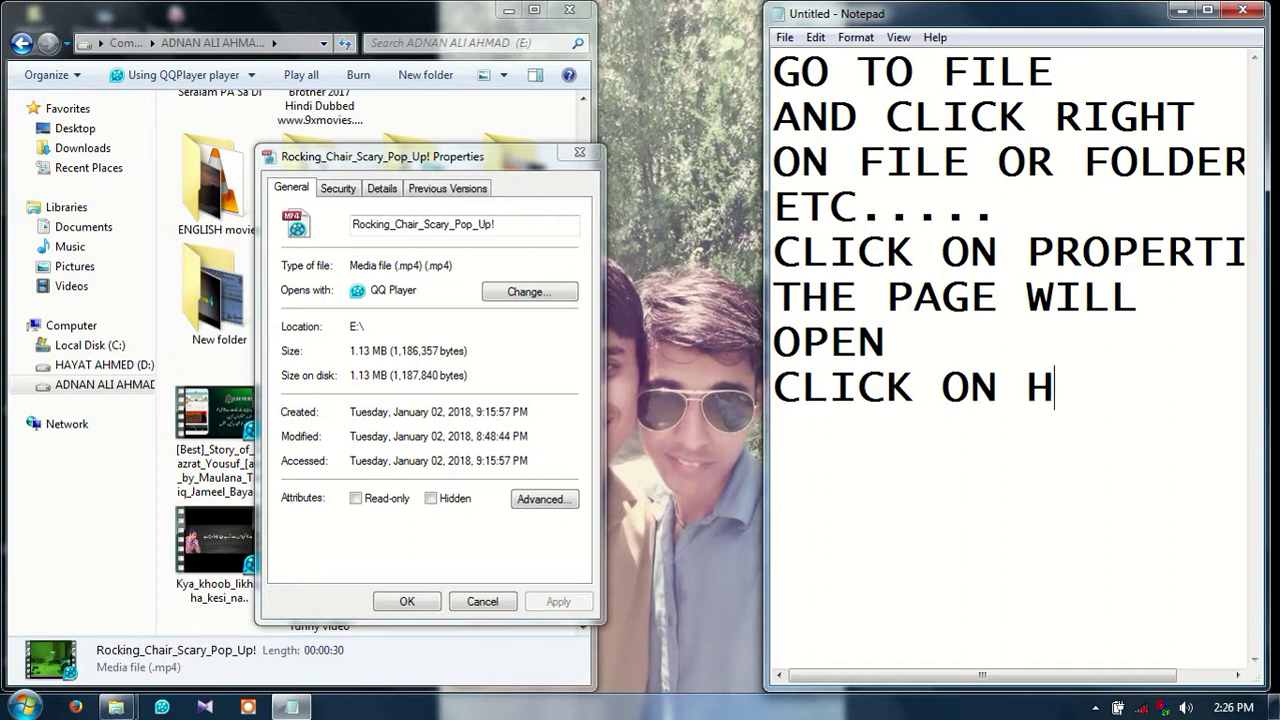
{"action": "type", "text": "IDDEN"}
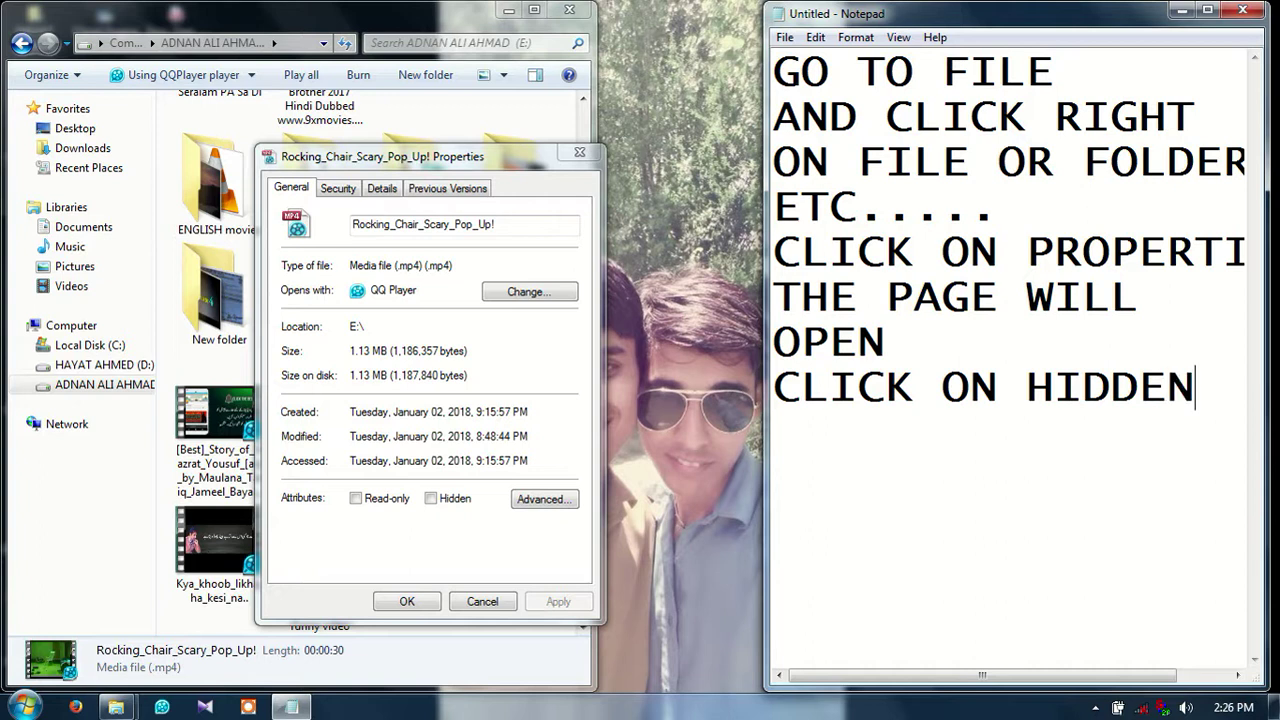
{"action": "key", "text": "Return"}
{"action": "left_click", "coordinate": [431, 499]}
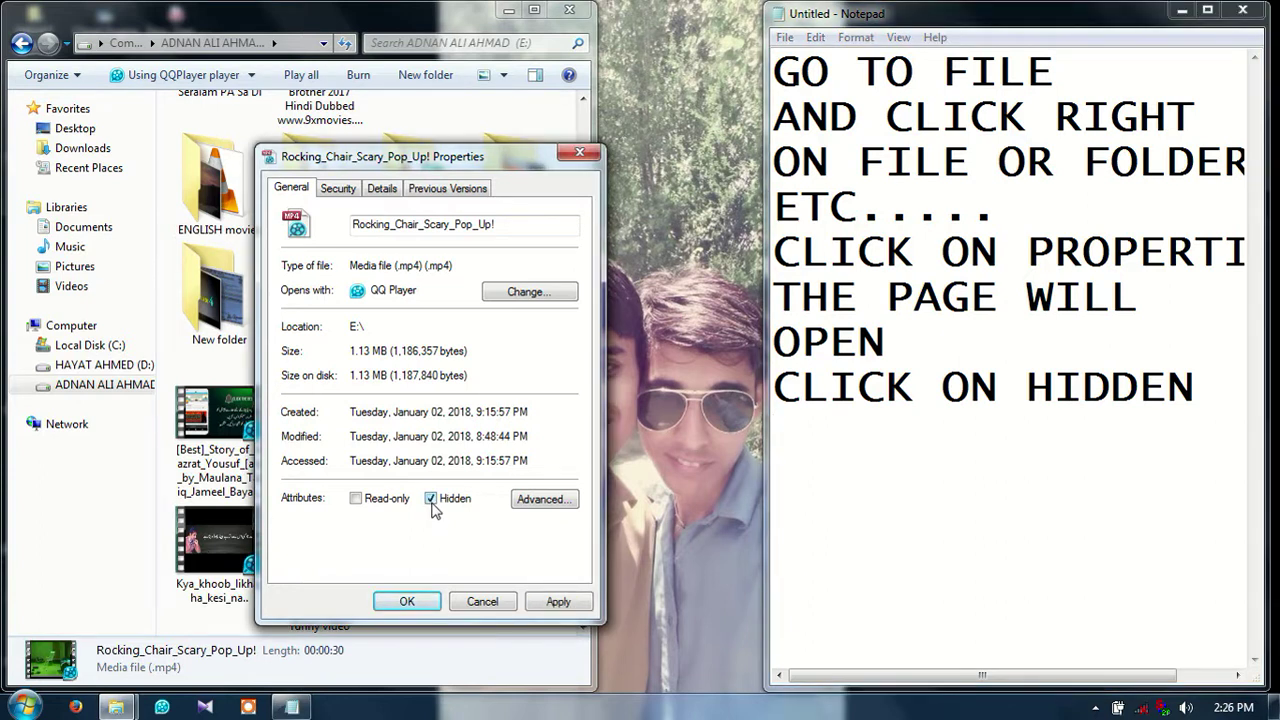
- Continue the note with the lines "AND AFTER CLICKING" and "HIDDEN OPTION"
{"action": "left_click", "coordinate": [833, 481]}
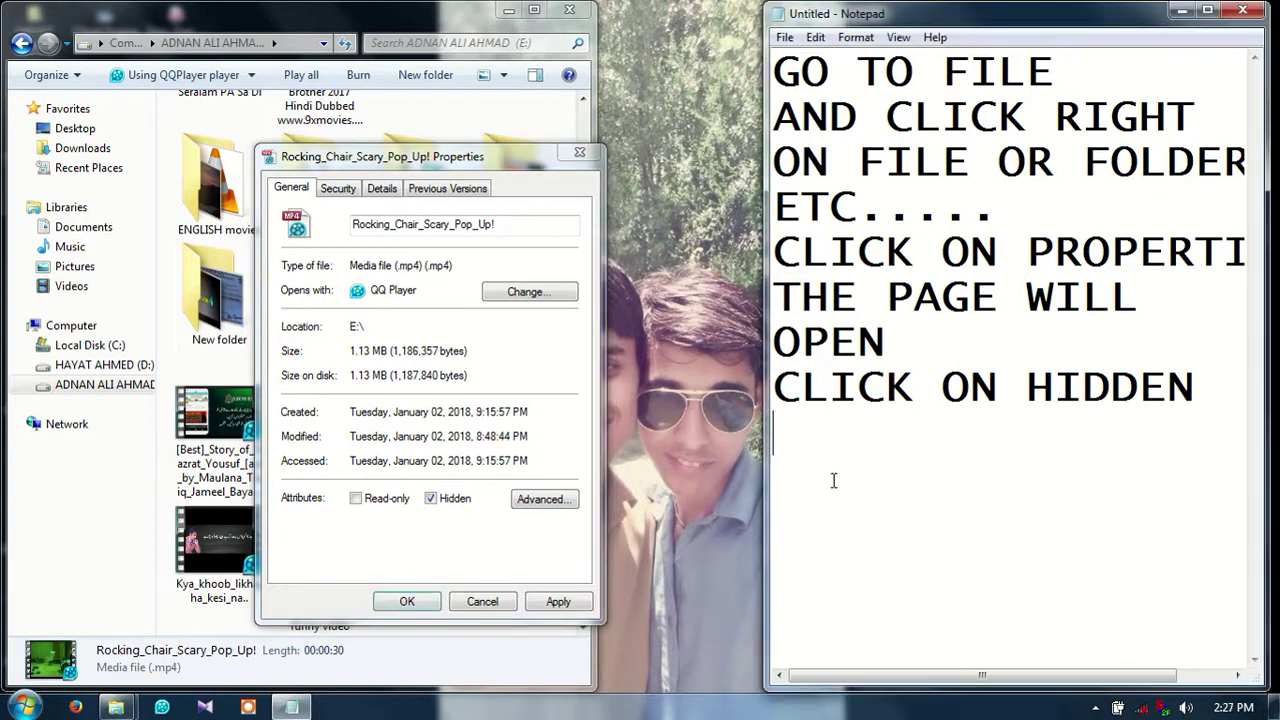
{"action": "type", "text": "AND"}
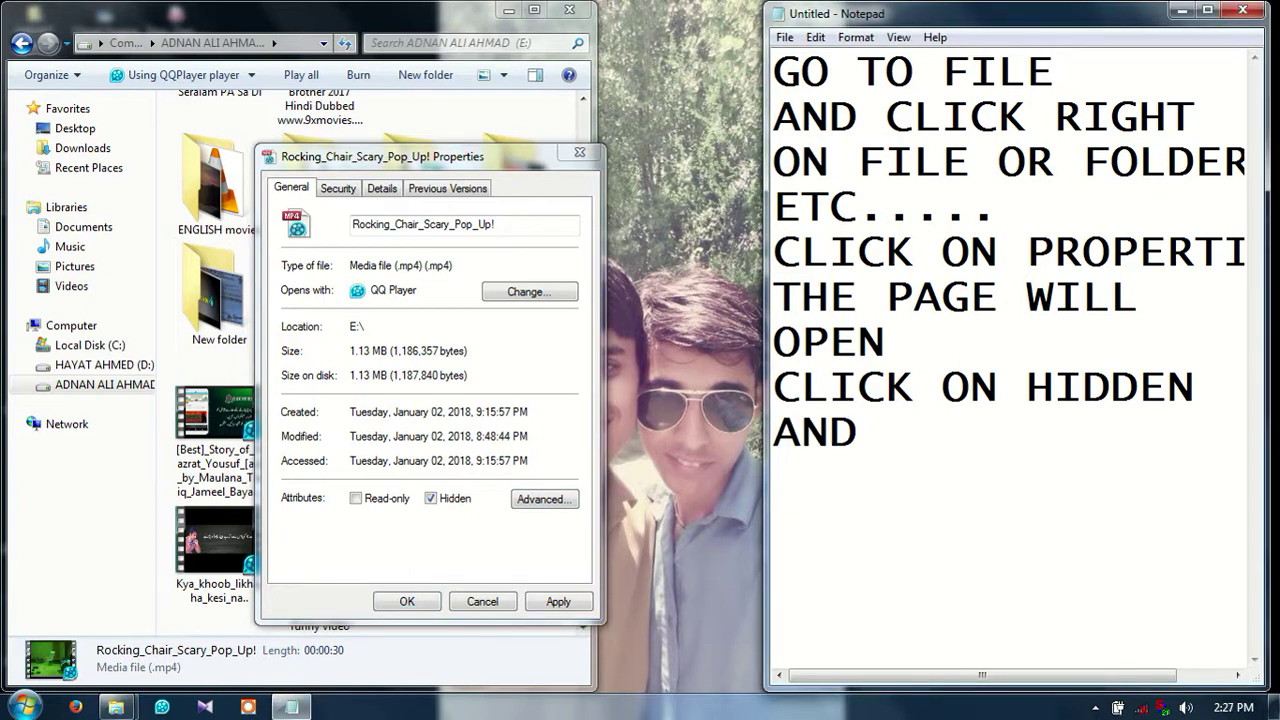
{"action": "type", "text": " AFTER CLICKING"}
{"action": "key", "text": "Return"}
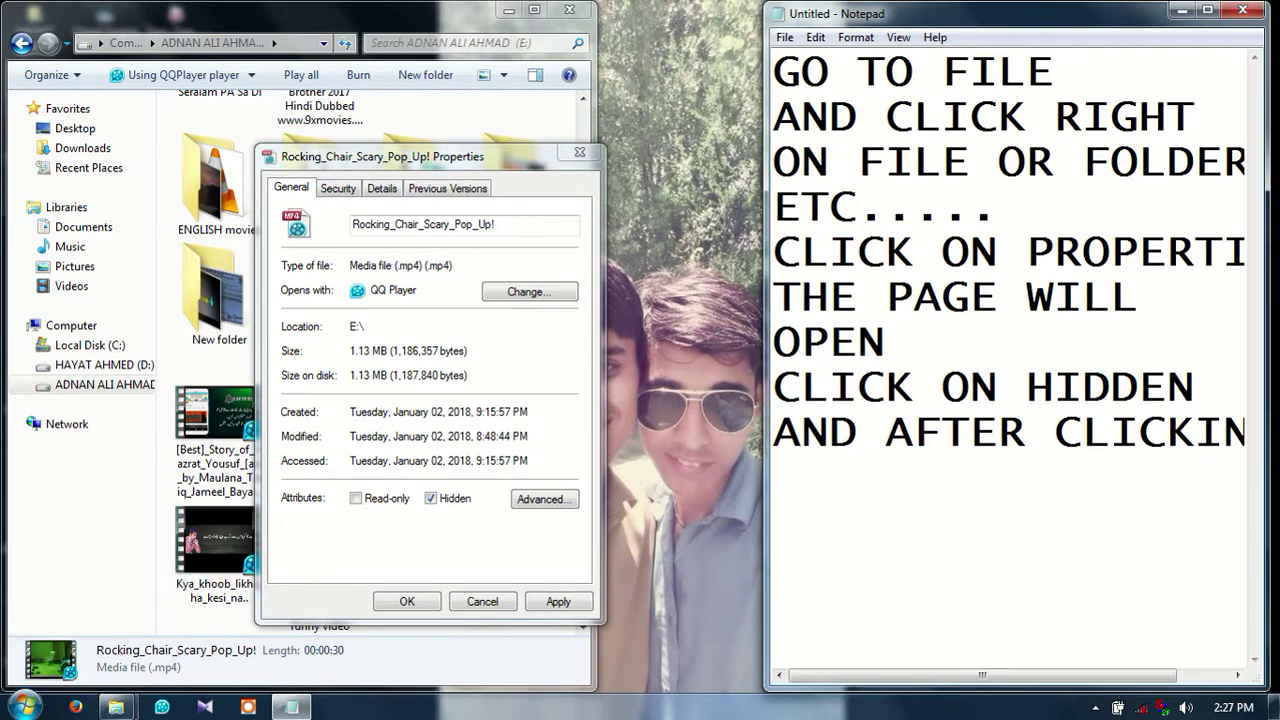
{"action": "type", "text": "HIDDE"}
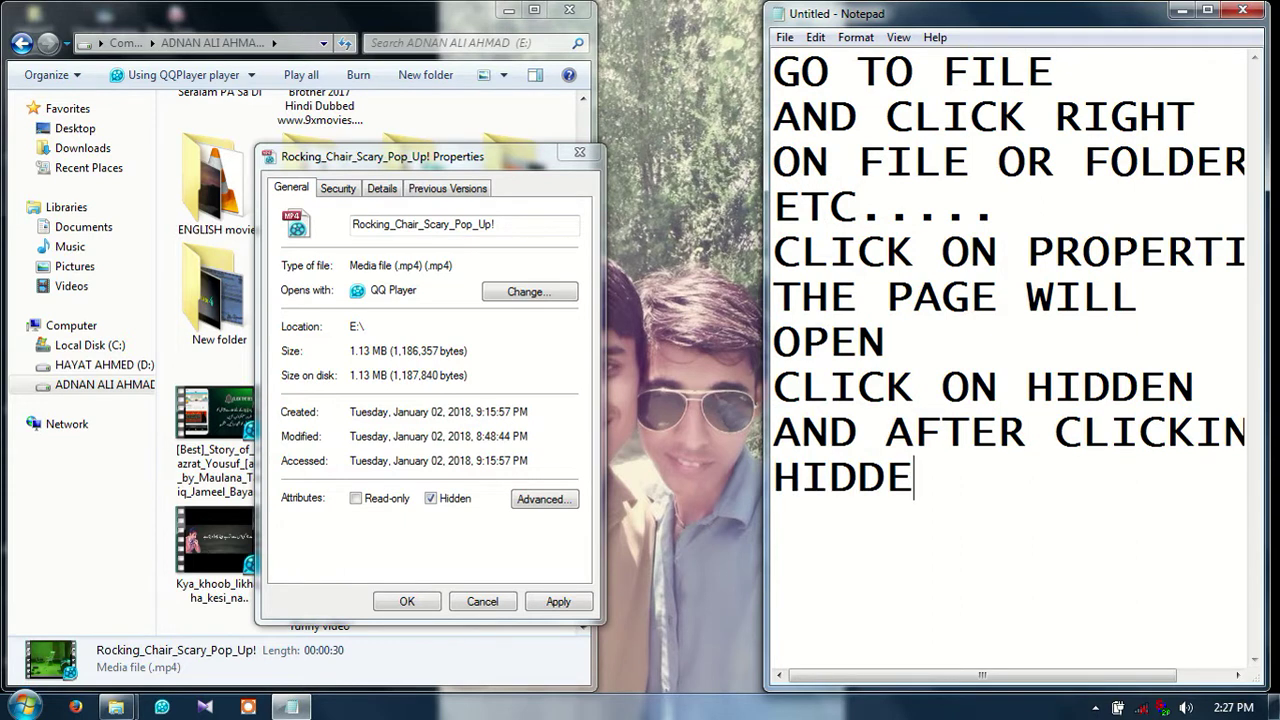
{"action": "type", "text": "N OPTION "}
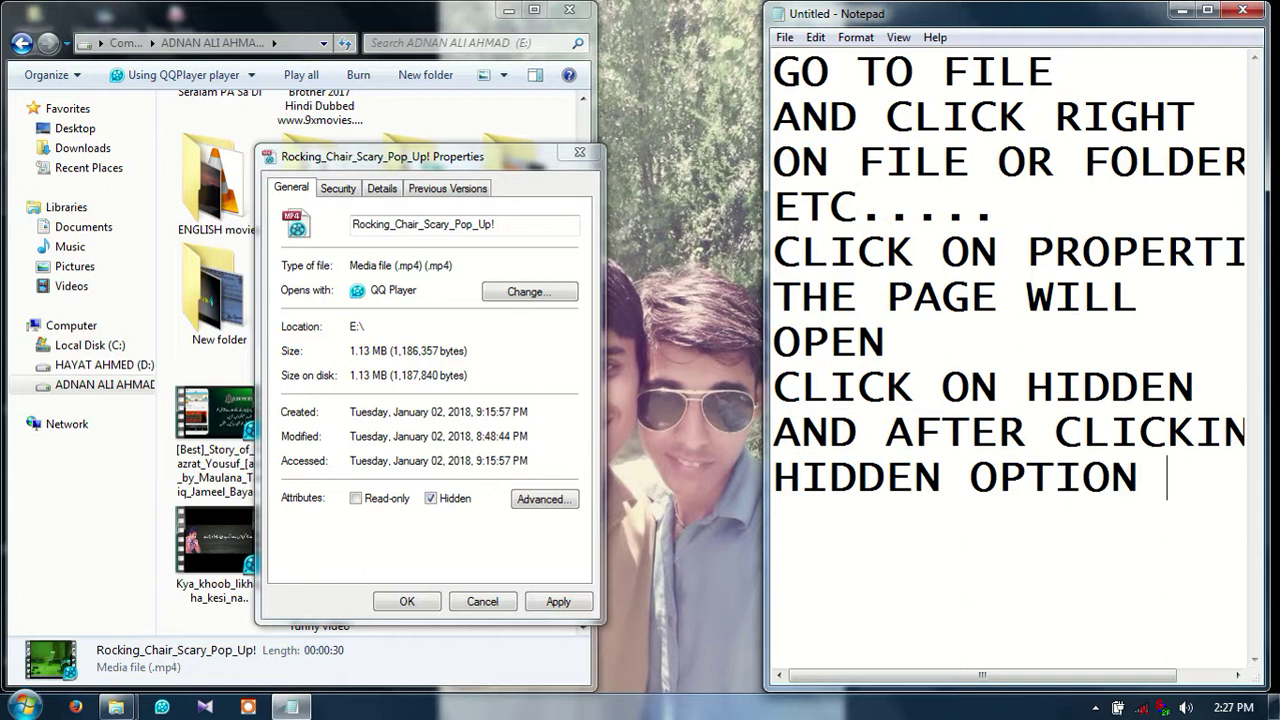
- Add the line "CLICK ON OK" to the note and confirm the video's properties to hide the file
{"action": "type", "text": "CLICK"}
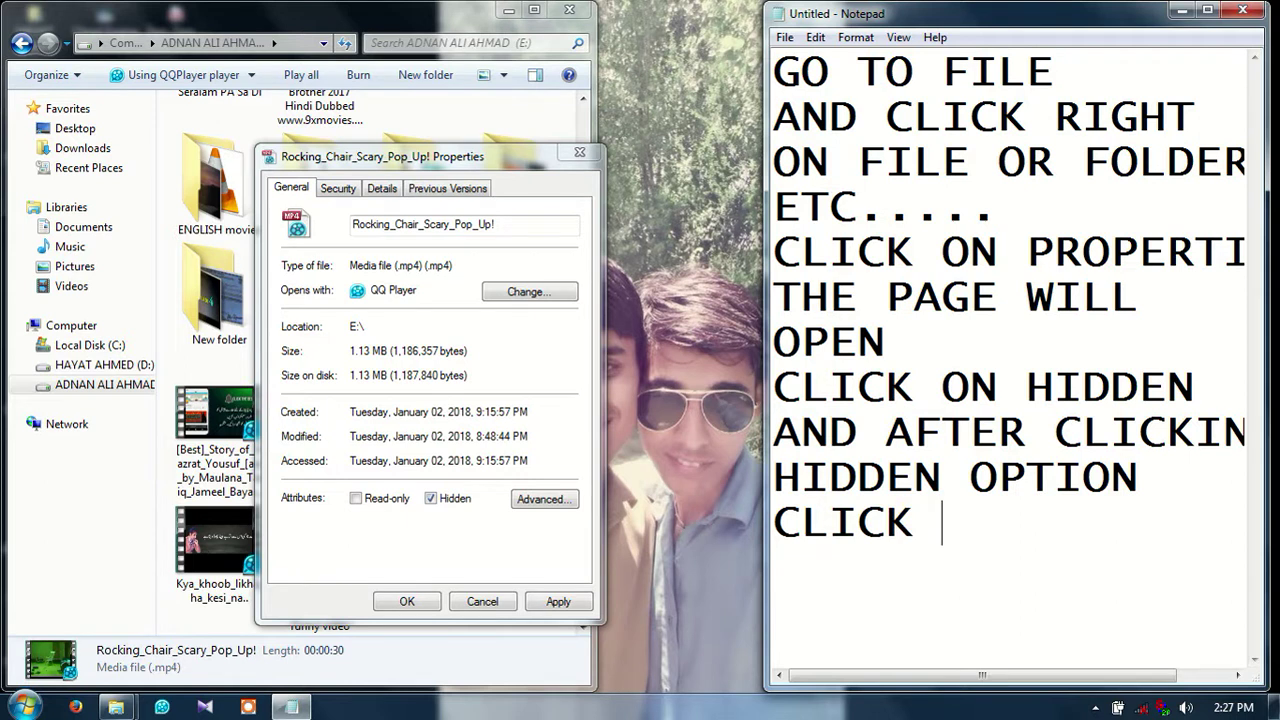
{"action": "type", "text": " ON "}
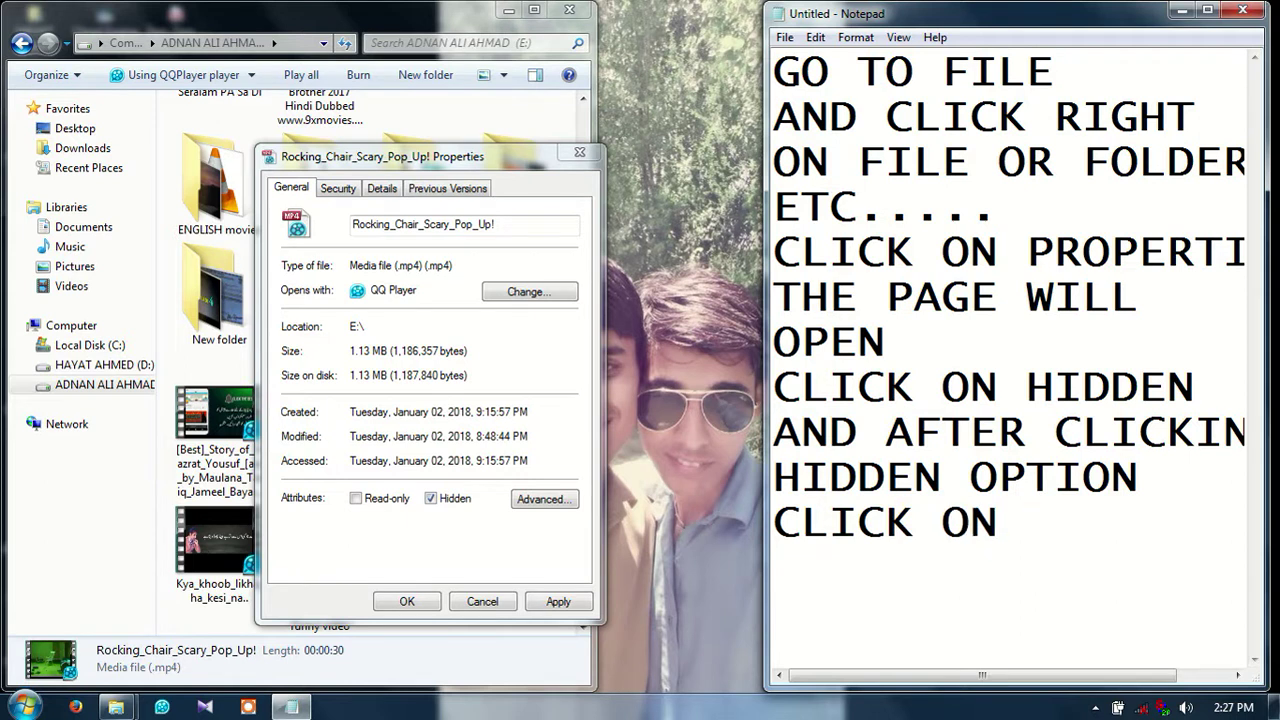
{"action": "type", "text": "OK"}
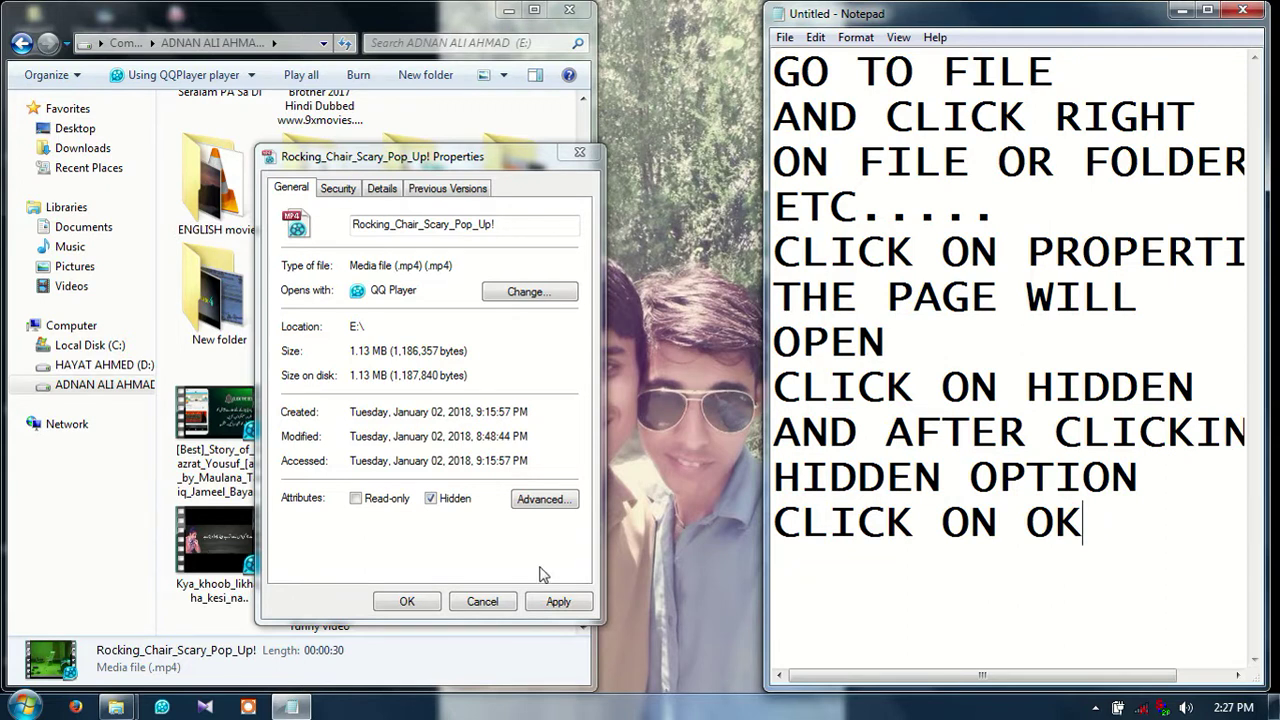
{"action": "left_click", "coordinate": [407, 601]}
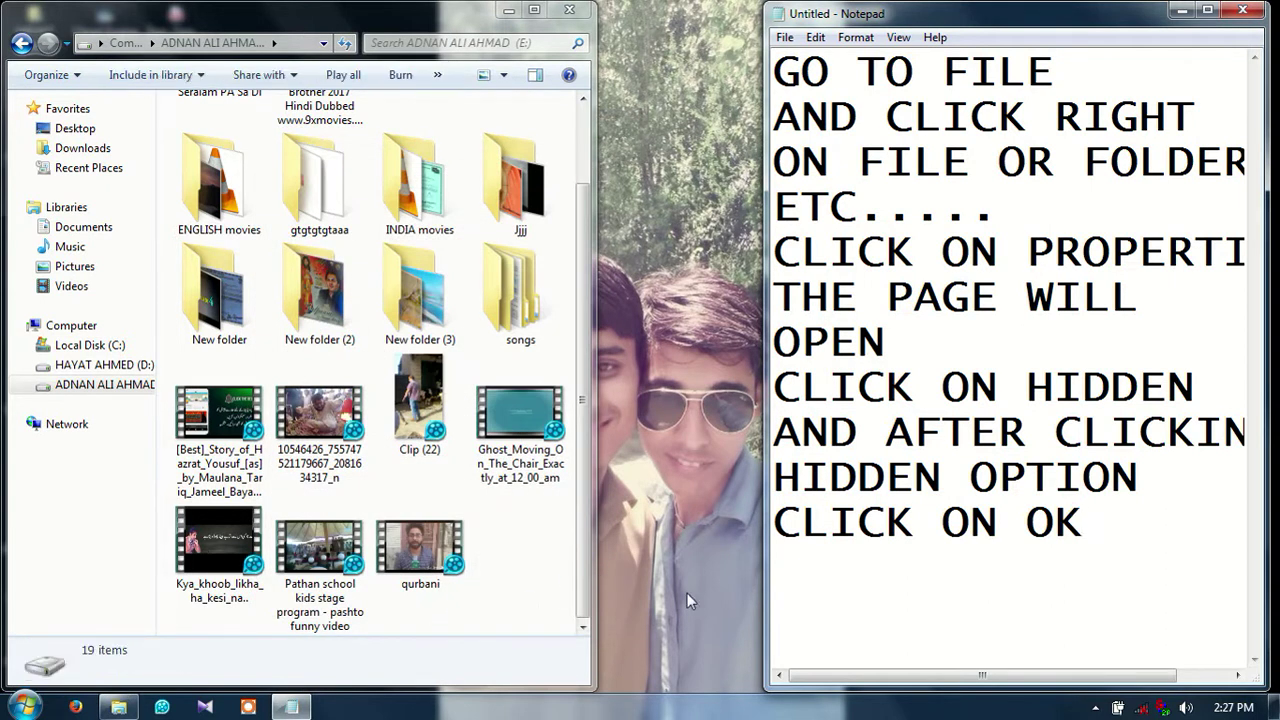
- Finish the note with the lines "THE VEDIO PIC ETC" and "..... ARE HIDE"
{"action": "left_click", "coordinate": [955, 565]}
{"action": "key", "text": "End"}
{"action": "key", "text": "Return"}
{"action": "type", "text": "THE "}
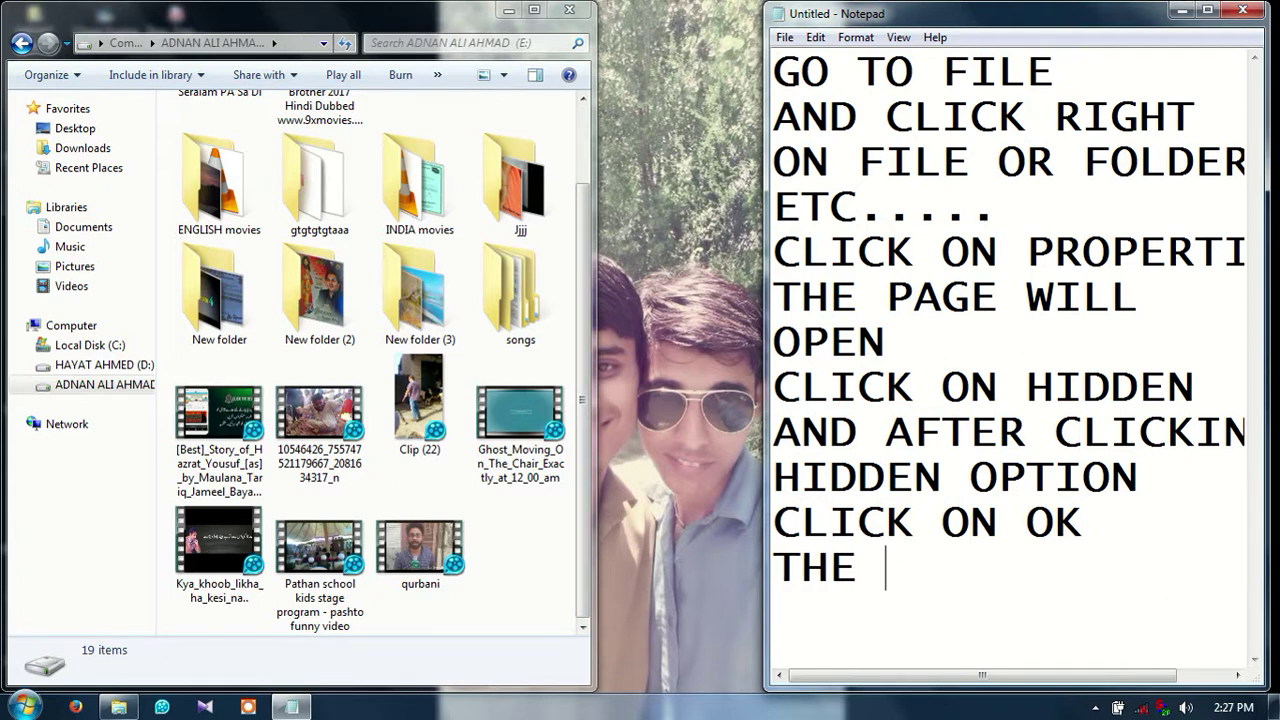
{"action": "type", "text": "VEDIO"}
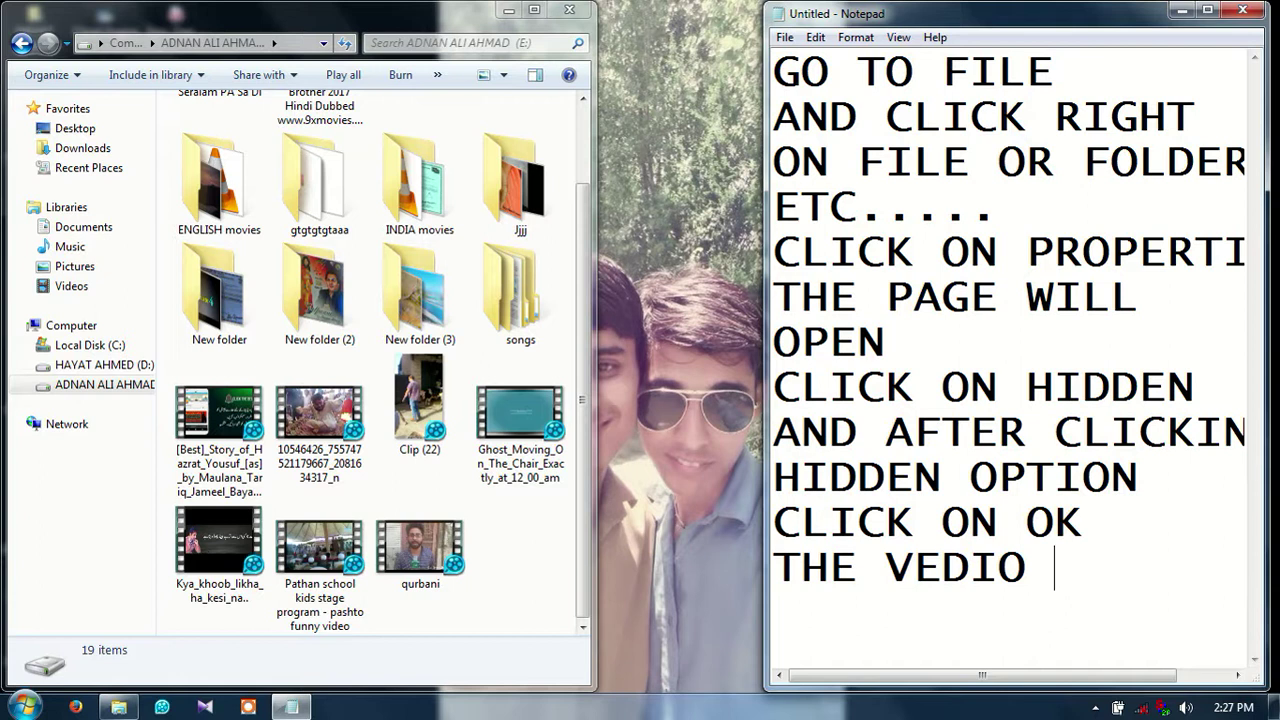
{"action": "type", "text": "PIC ETC"}
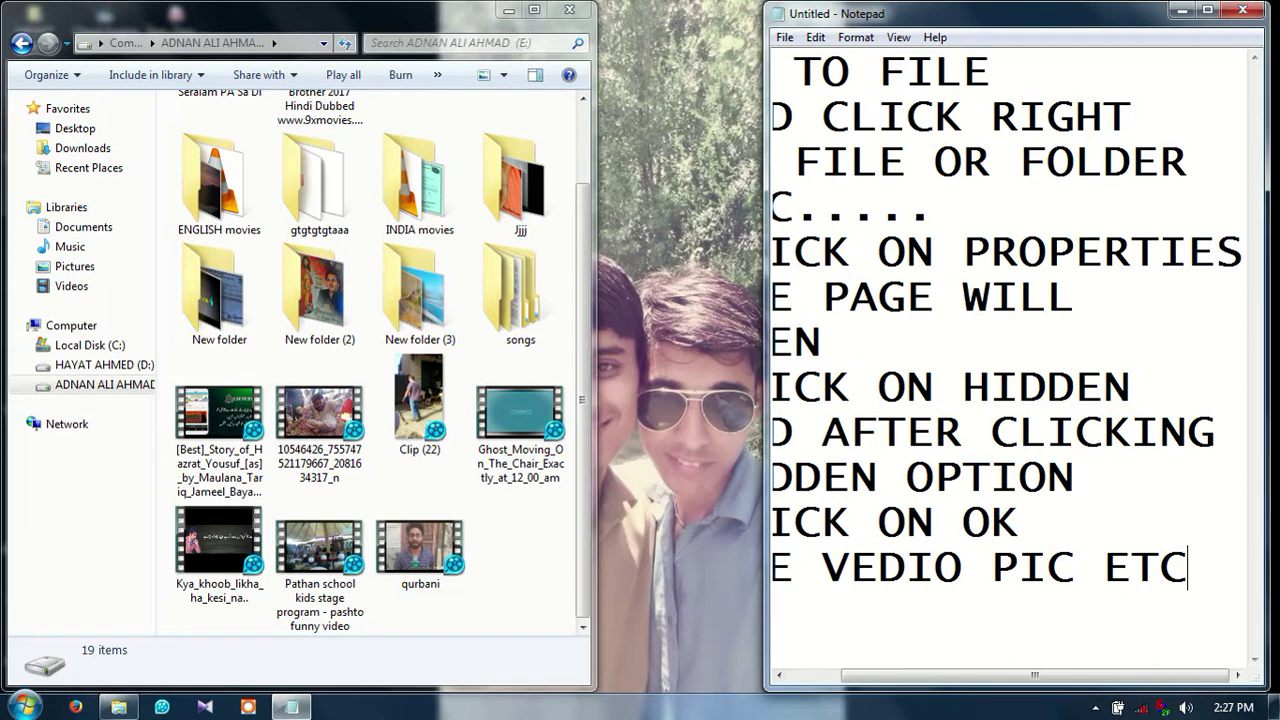
{"action": "key", "text": "Return"}
{"action": "type", "text": "..... "}
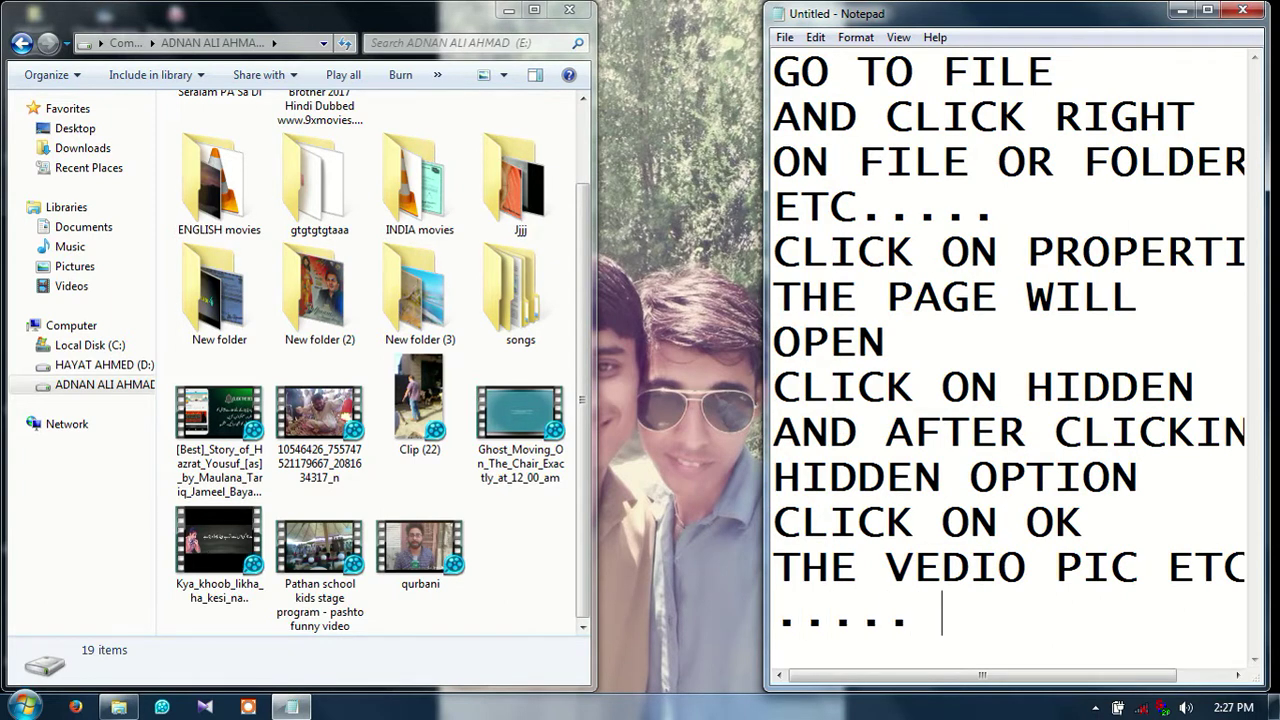
{"action": "type", "text": "ARE "}
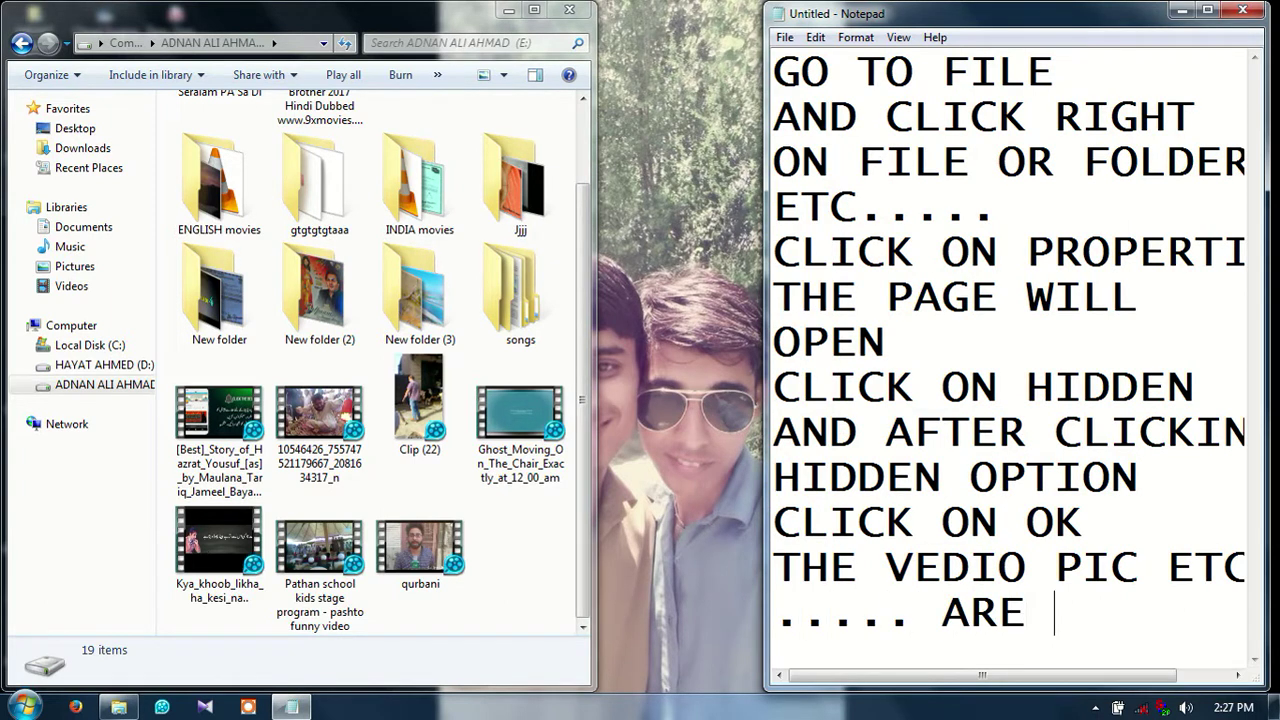
{"action": "type", "text": "HIDE"}
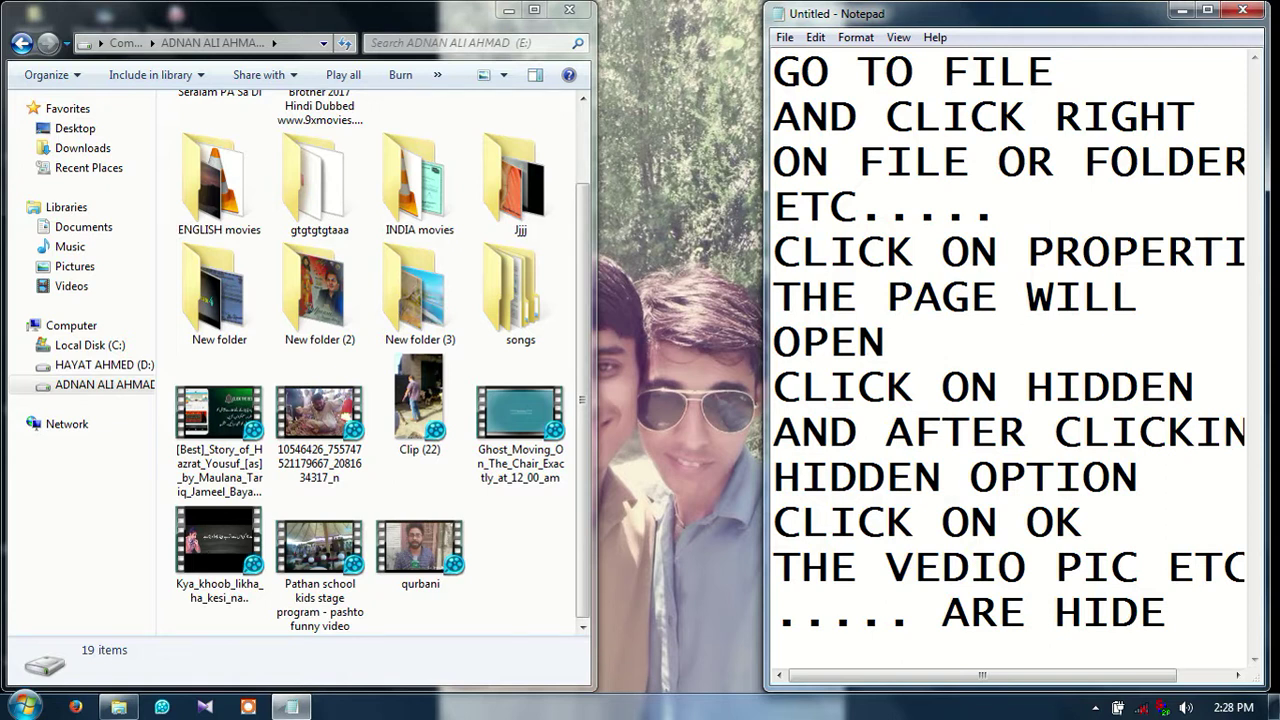
- Replace the note's entire text with the line "AFTER HIDING FILE" and start a second line
{"action": "key", "text": "ctrl+a"}
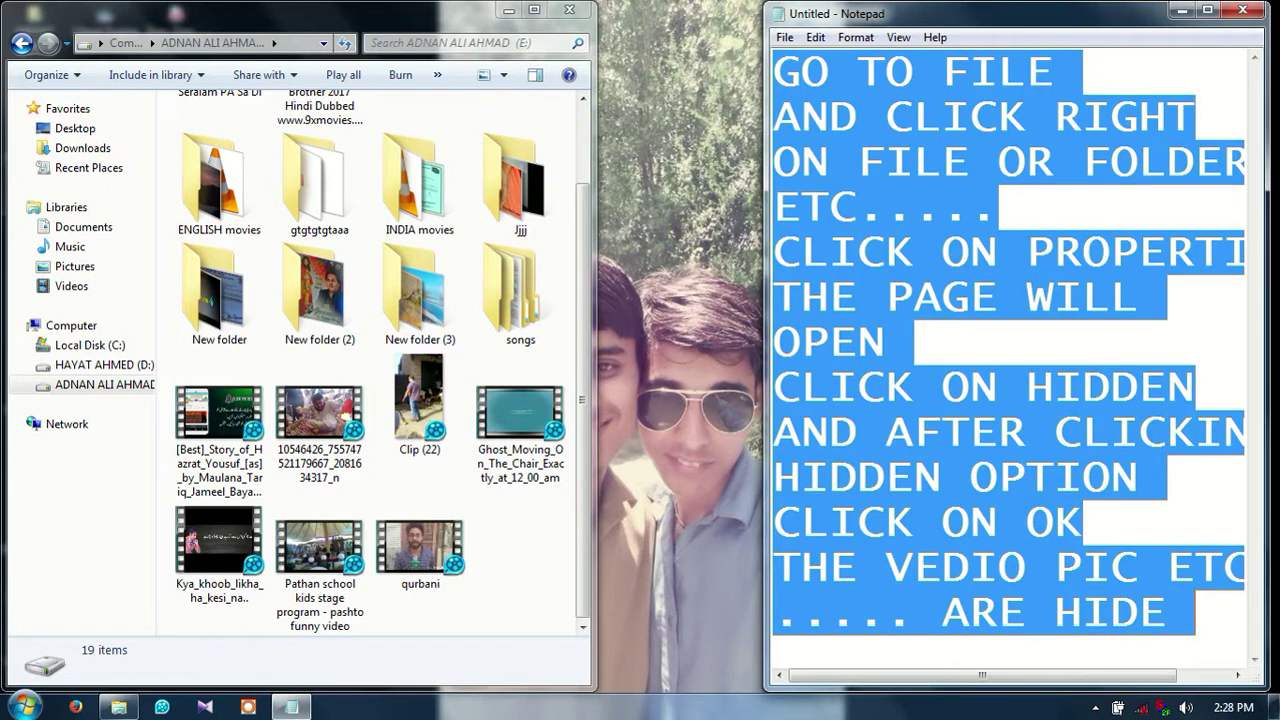
{"action": "key", "text": "Delete"}
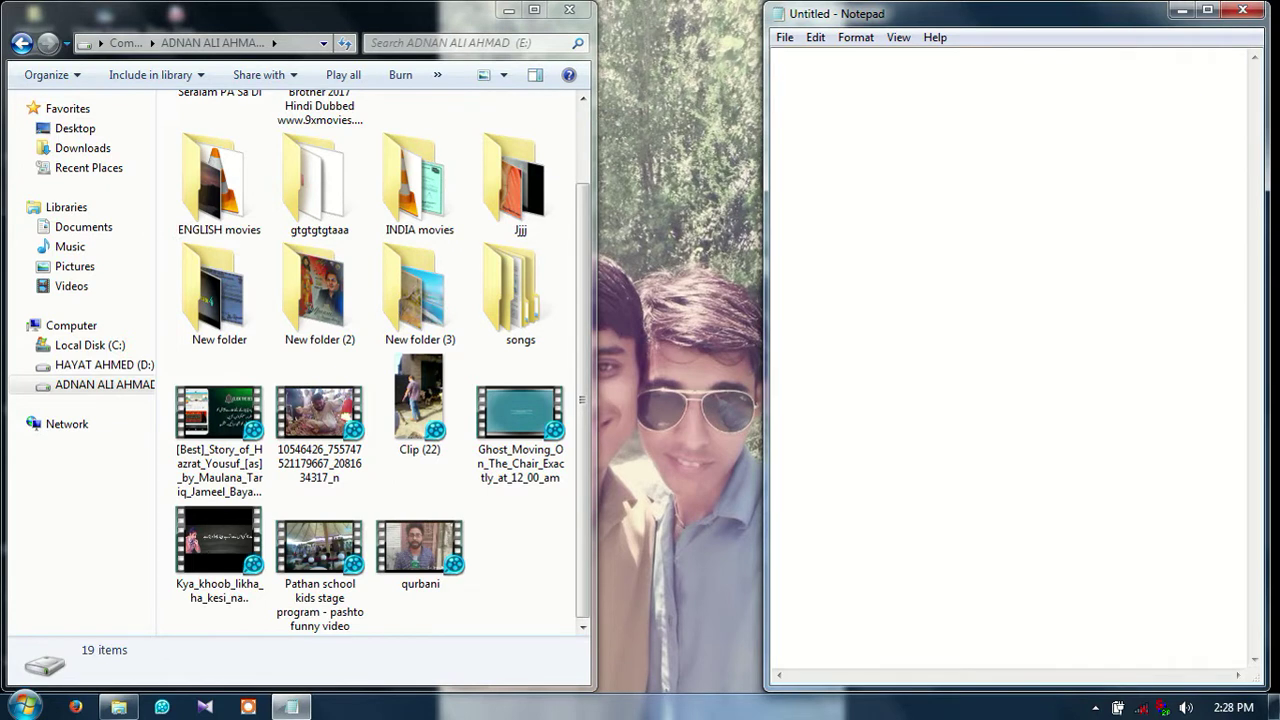
{"action": "type", "text": "AF"}
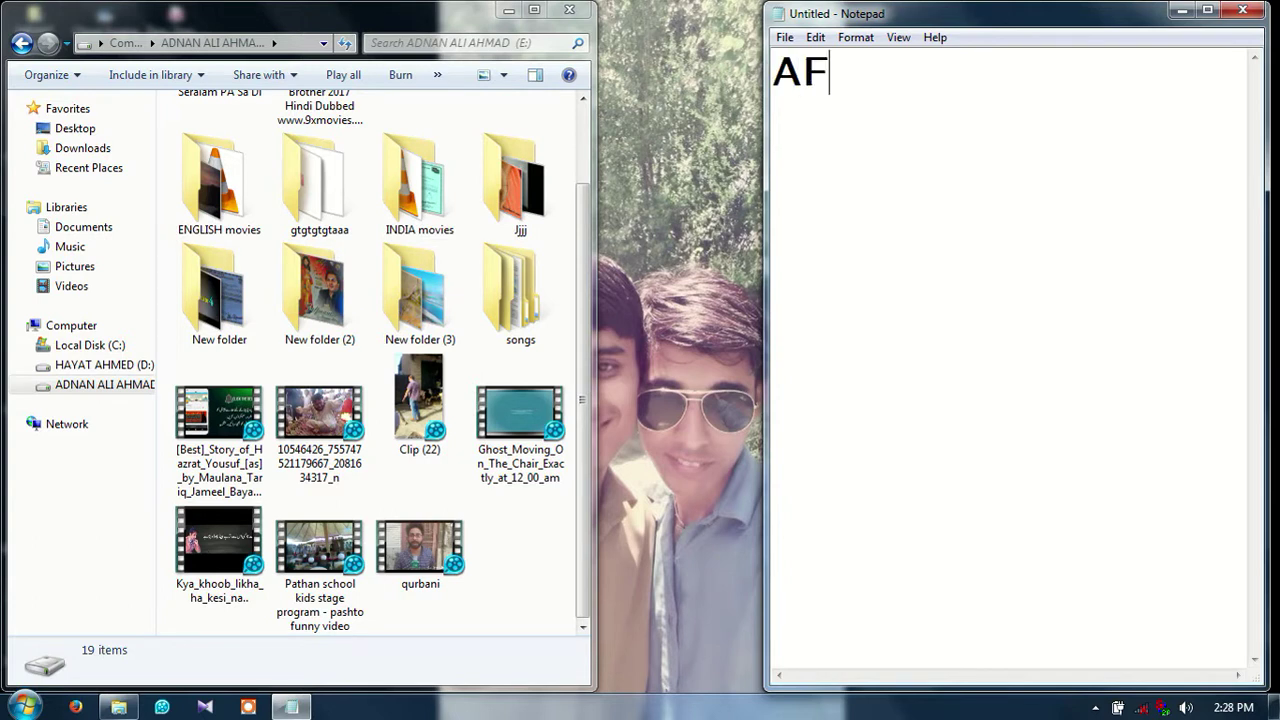
{"action": "type", "text": "TER HI"}
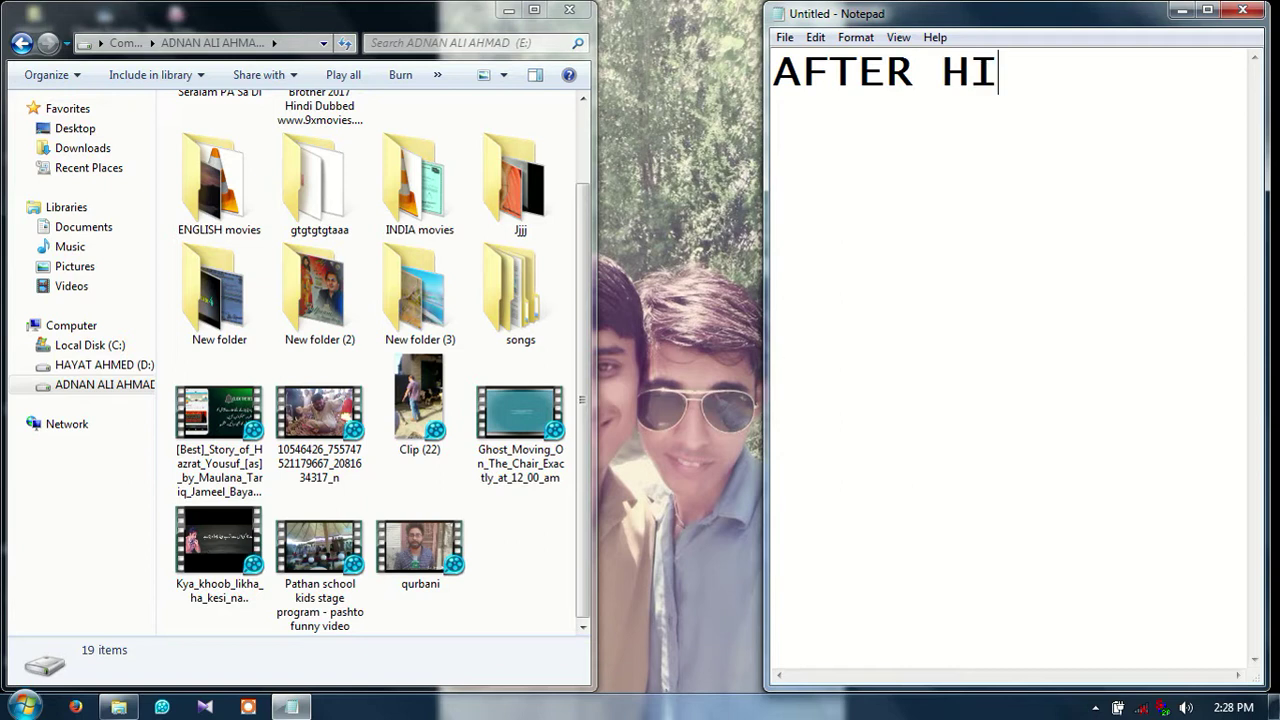
{"action": "type", "text": "DING "}
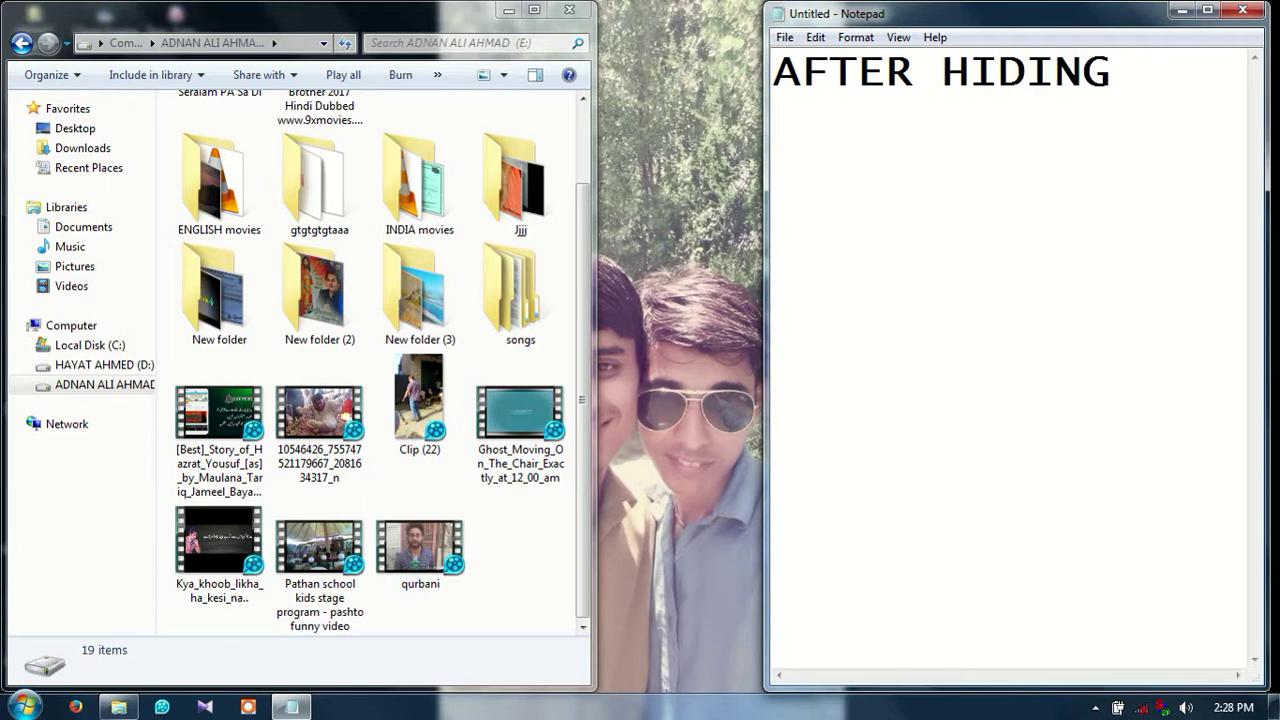
{"action": "type", "text": "FILE"}
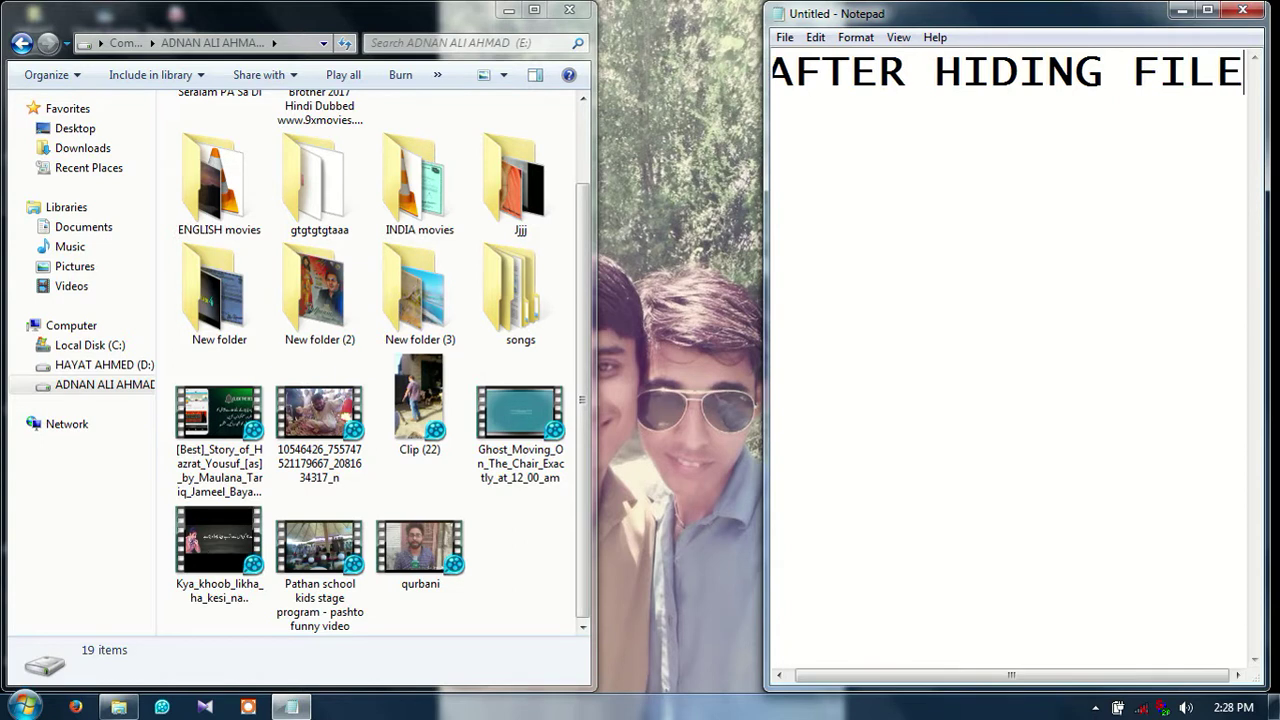
{"action": "key", "text": "Return"}
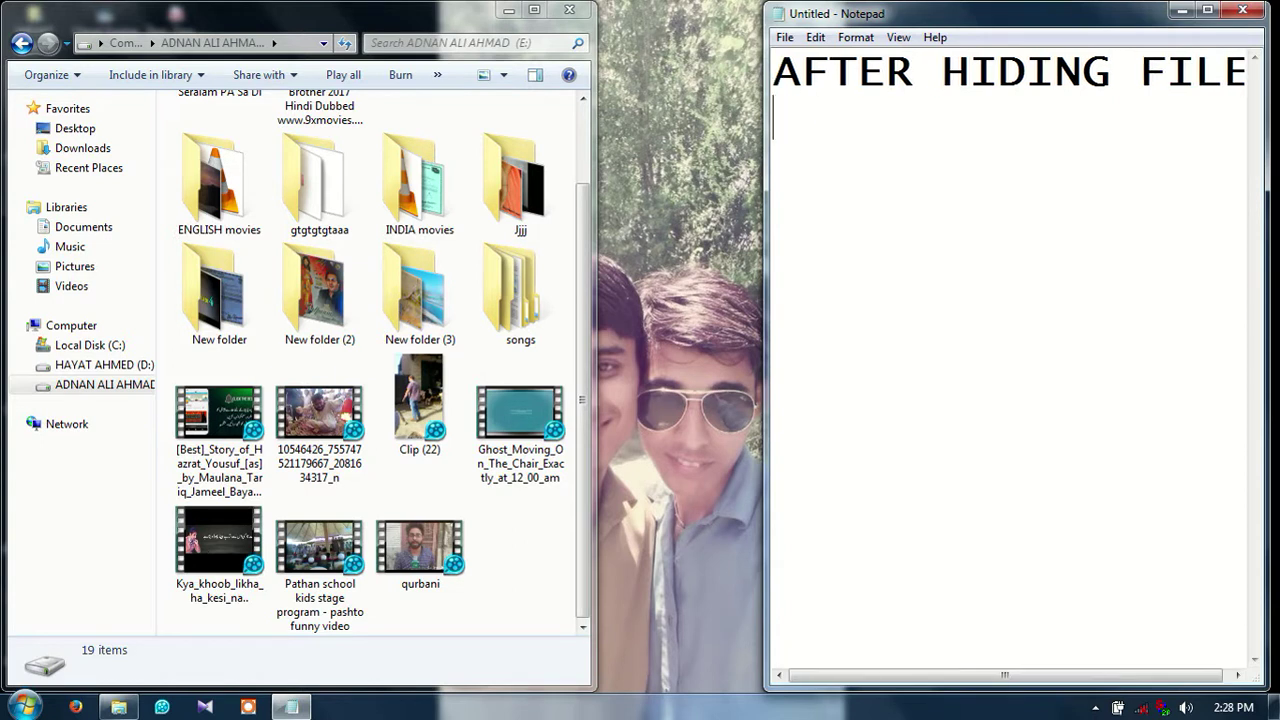
- Write "YOU WANT TO UNHIDE" as the second line of the note
{"action": "type", "text": "YOU W"}
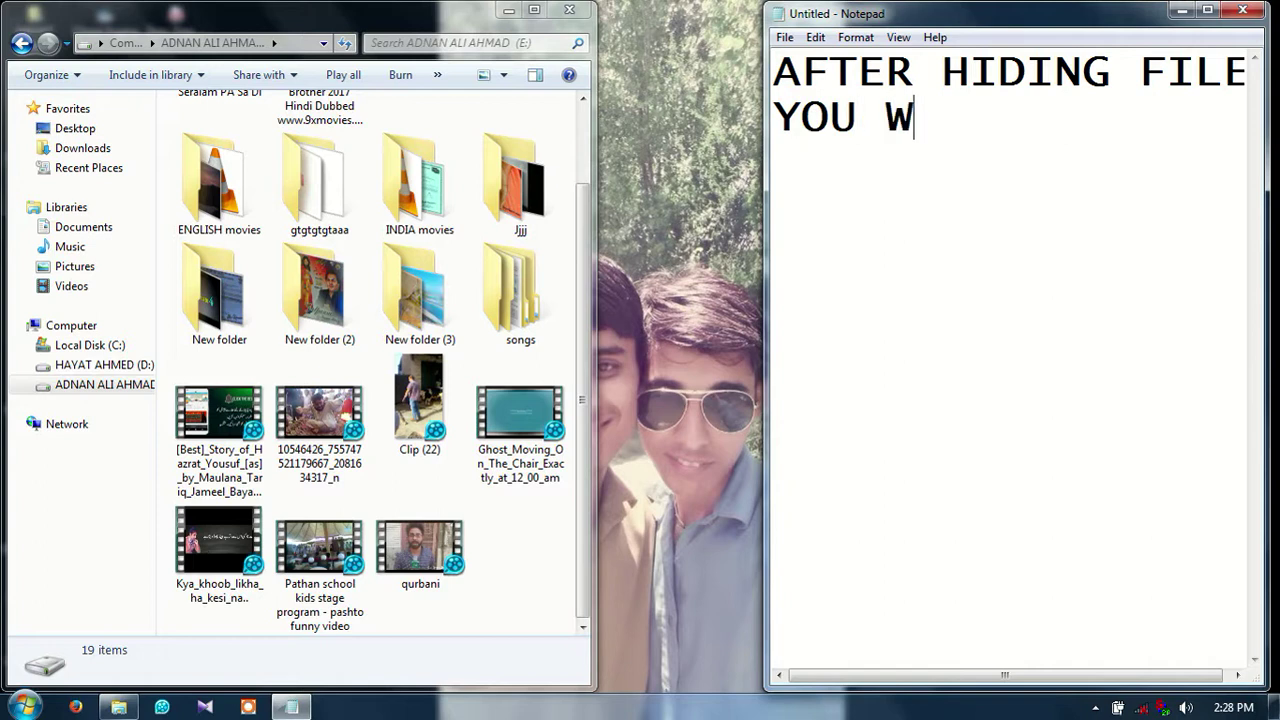
{"action": "type", "text": "ANT T"}
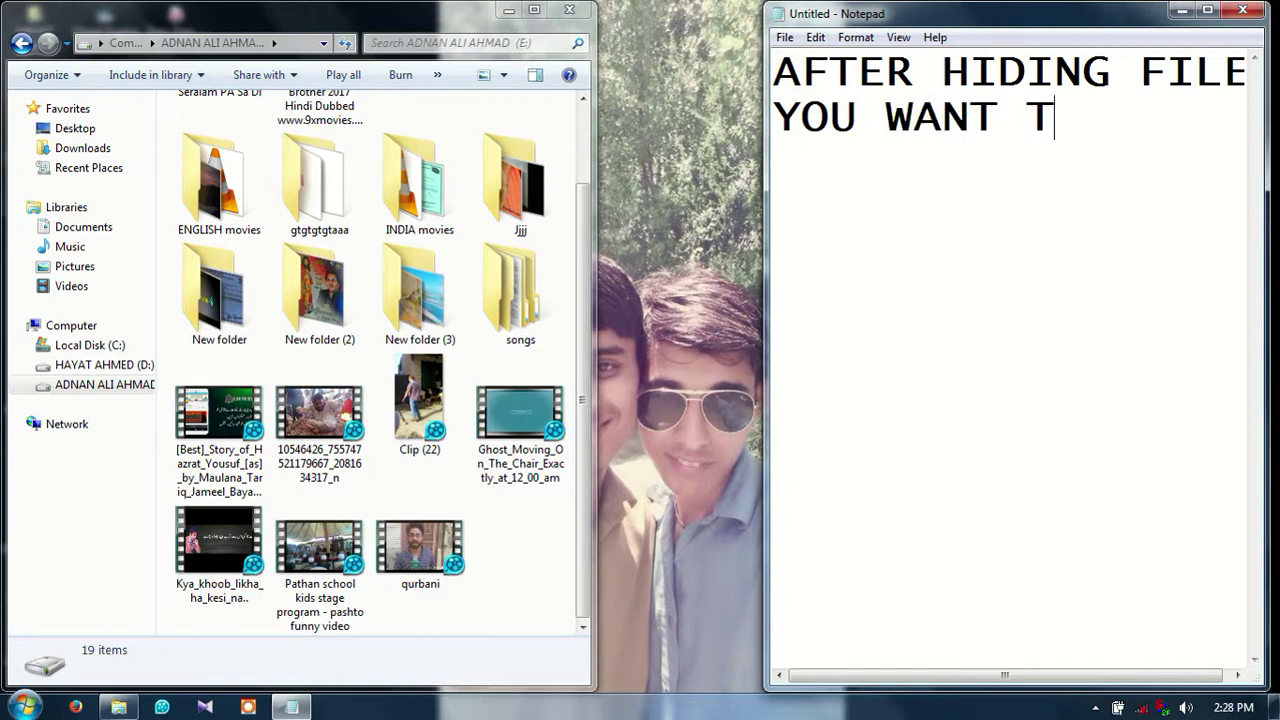
{"action": "type", "text": "O UN HIDW"}
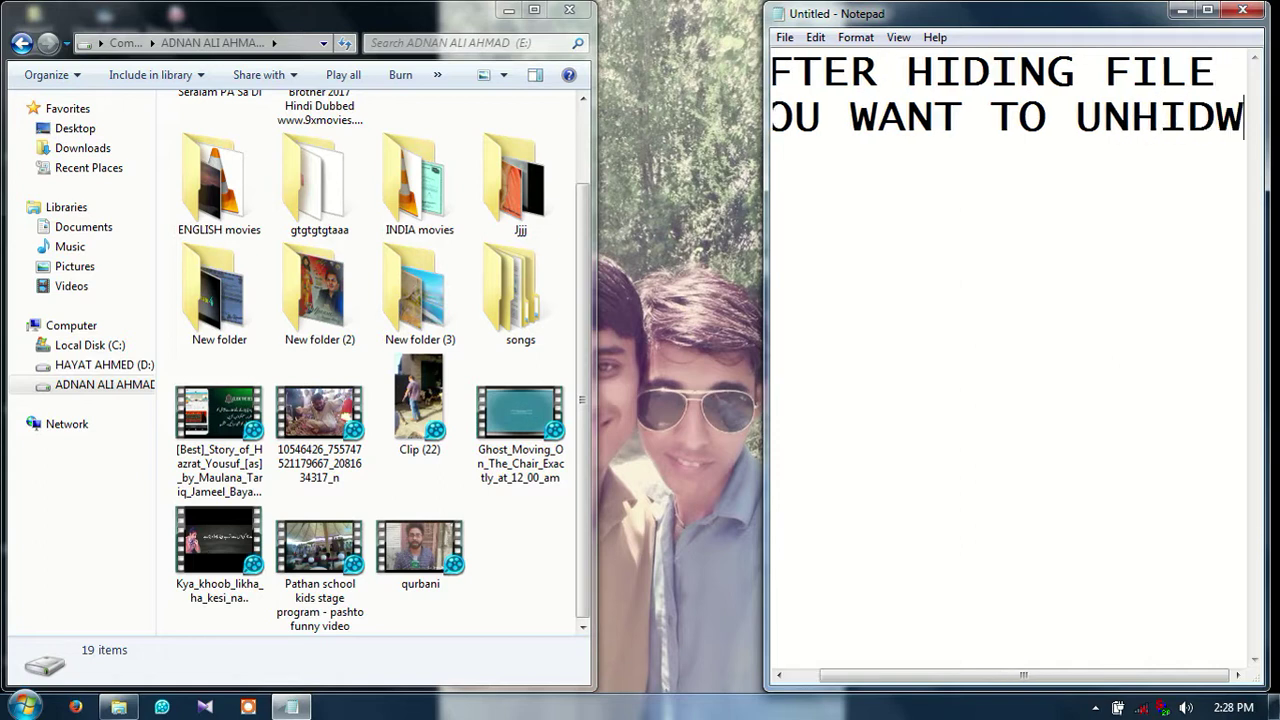
{"action": "key", "text": "BackSpace"}
{"action": "type", "text": "E"}
{"action": "key", "text": "Return"}
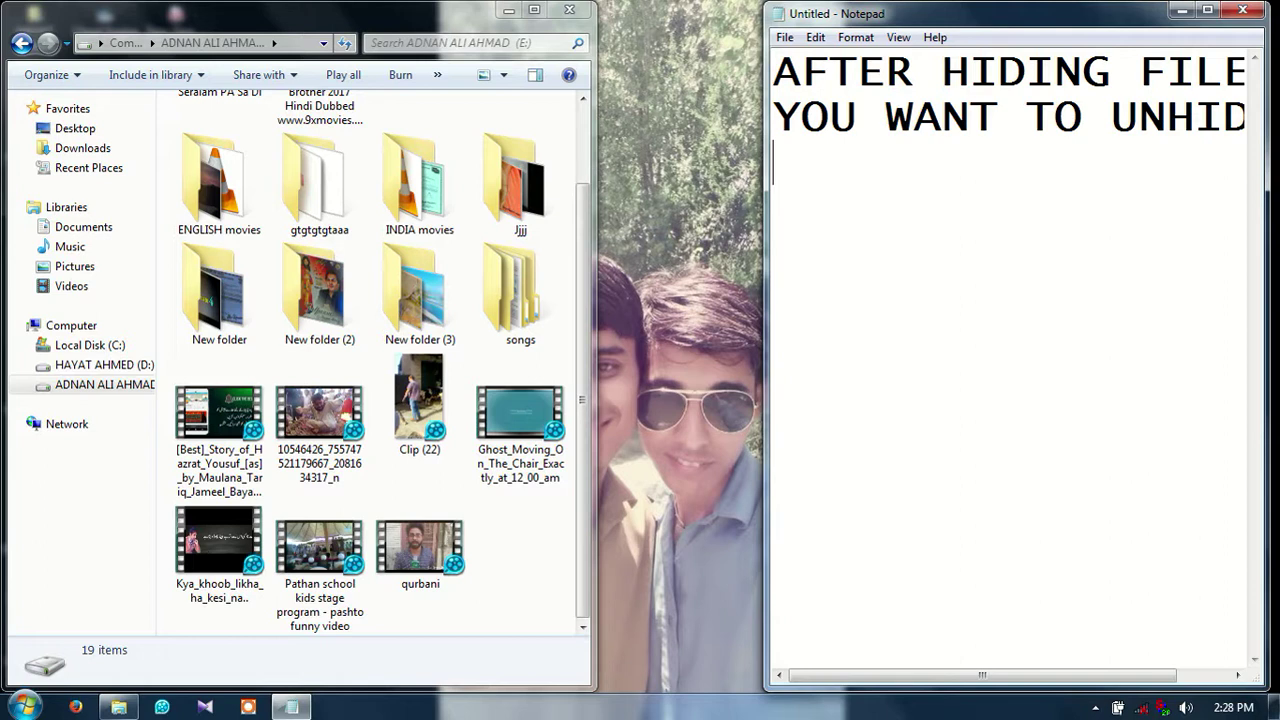
- Add the line "YOUR FILE SO CLICK" to the note and widen the Notepad window so the full lines fit
{"action": "type", "text": "YO"}
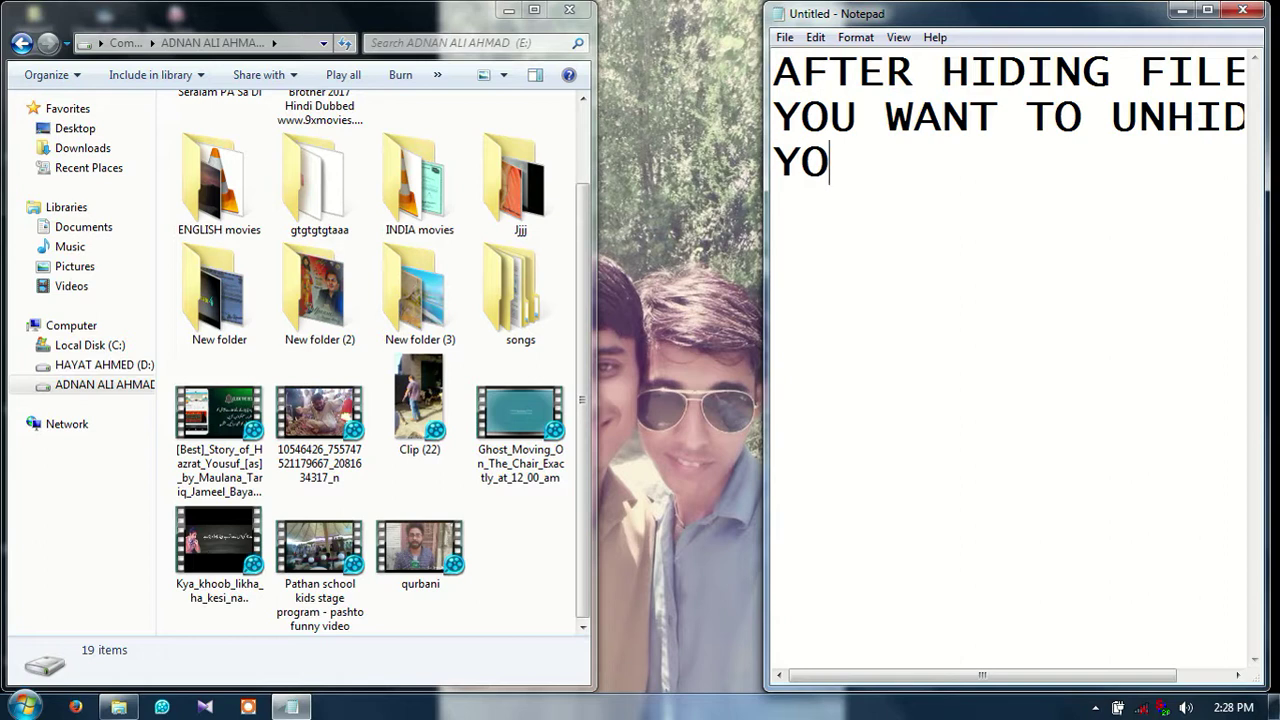
{"action": "type", "text": "UR FILE"}
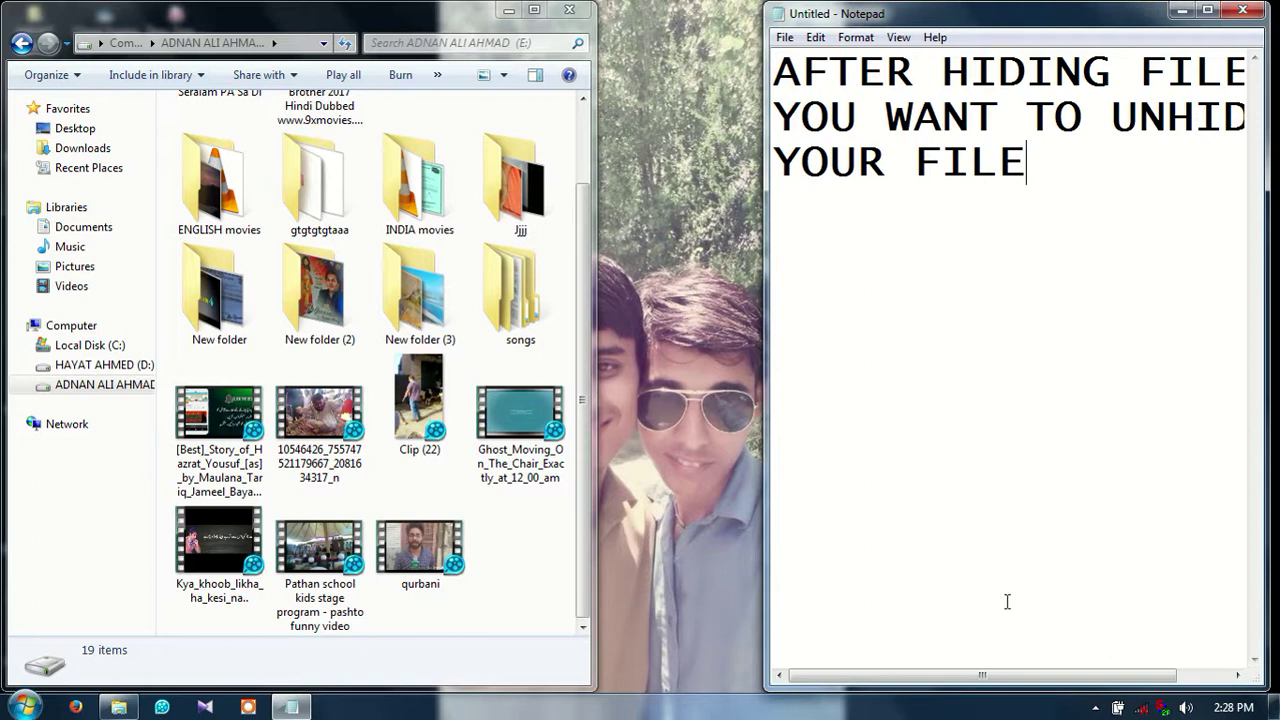
{"action": "left_click_drag", "start_coordinate": [768, 474], "coordinate": [666, 482]}
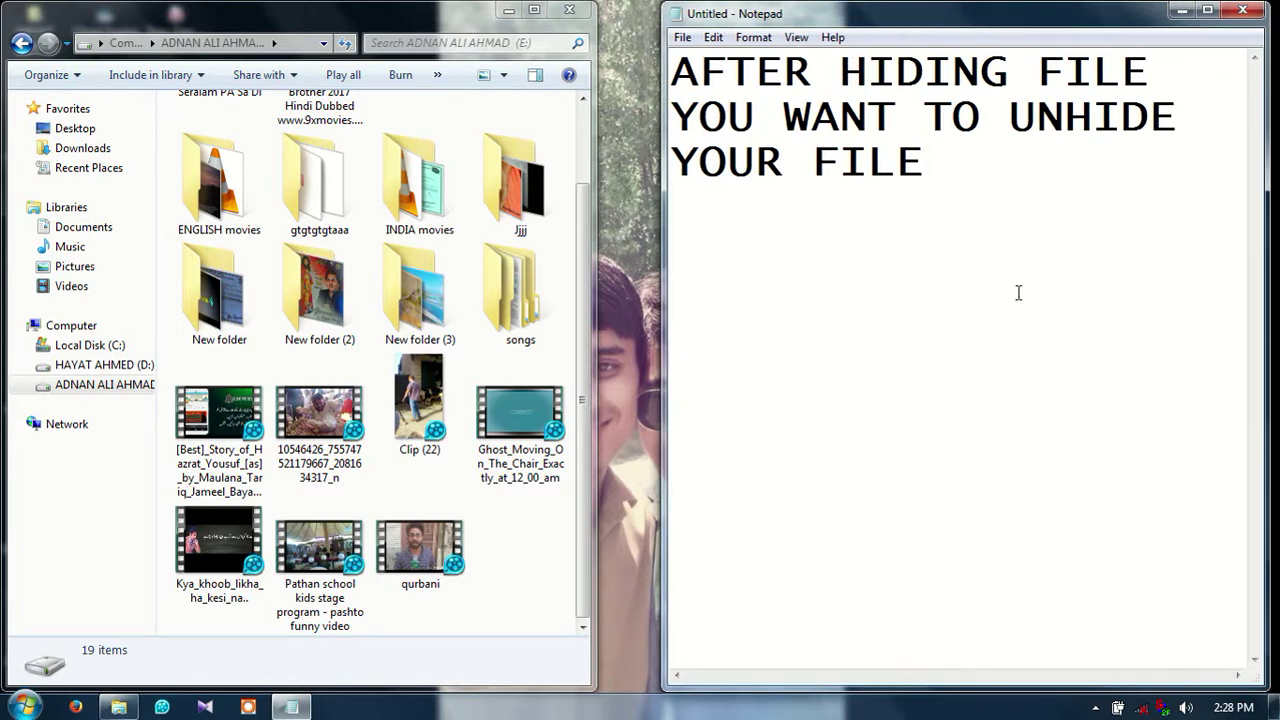
{"action": "type", "text": "SO C"}
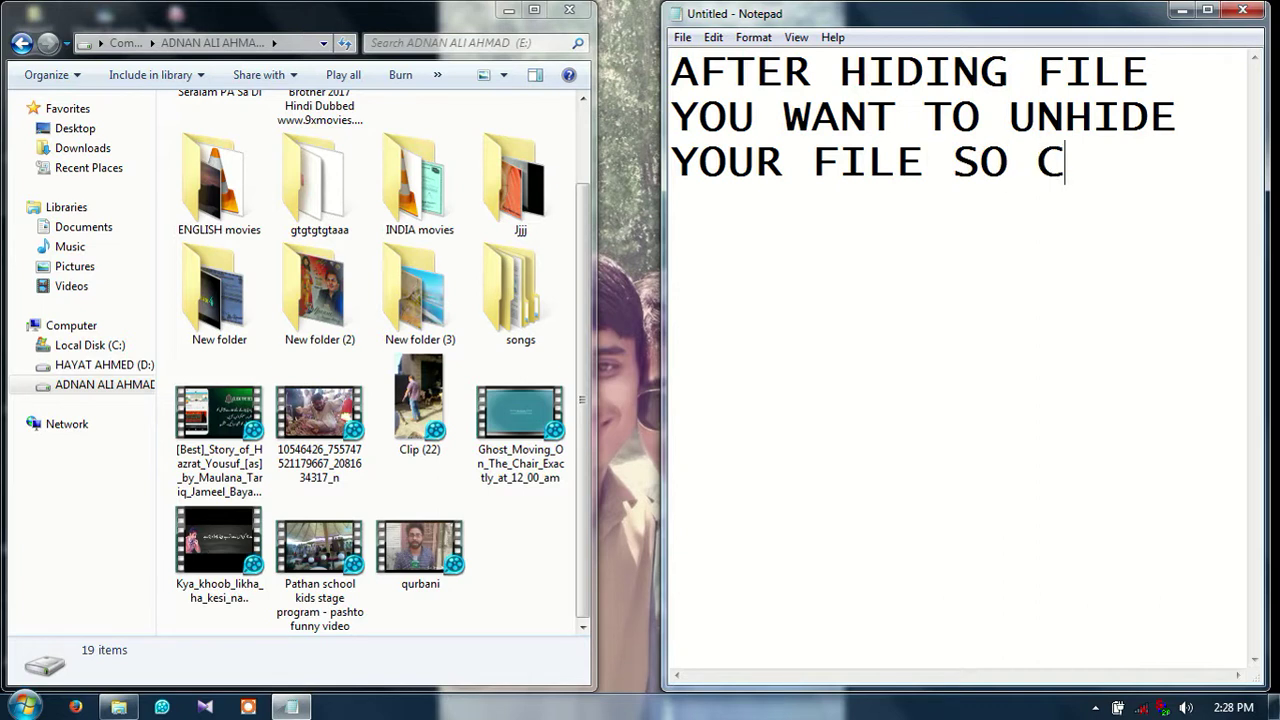
{"action": "type", "text": "LICK O"}
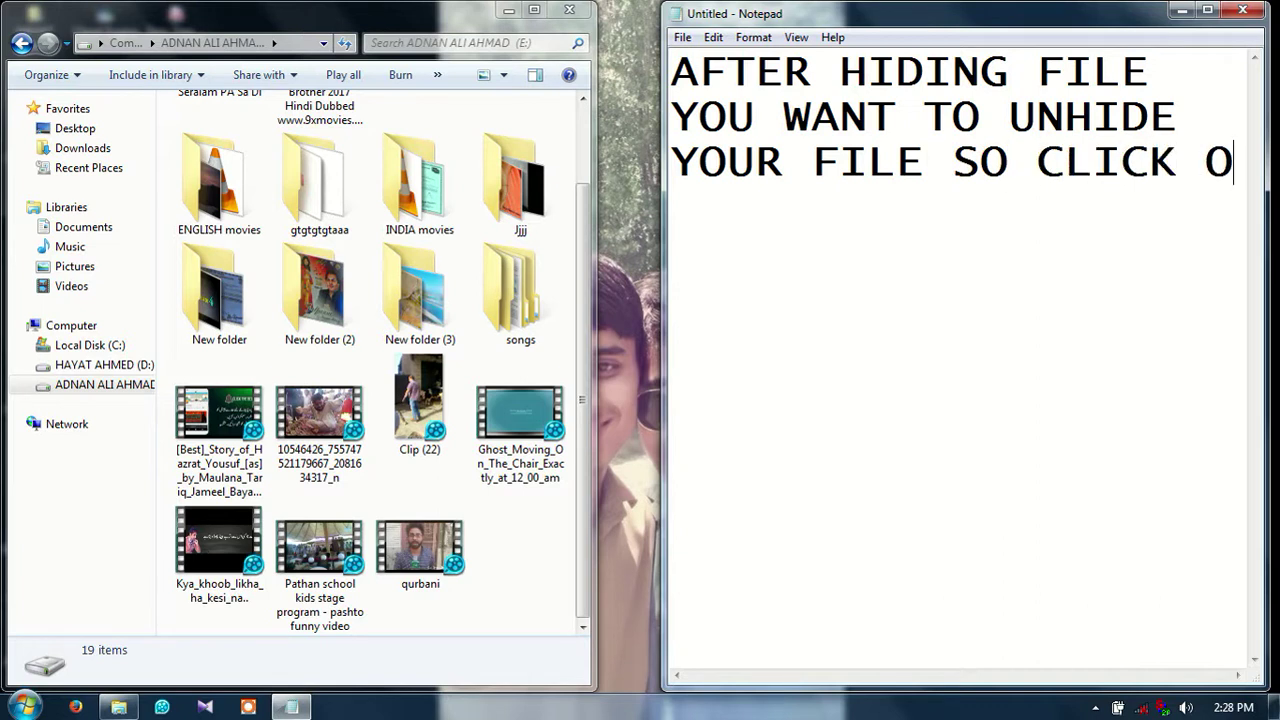
{"action": "key", "text": "BackSpace"}
{"action": "key", "text": "Return"}
- Continue the note with the line "ON ORGANIZE ONLY"
{"action": "type", "text": "ON "}
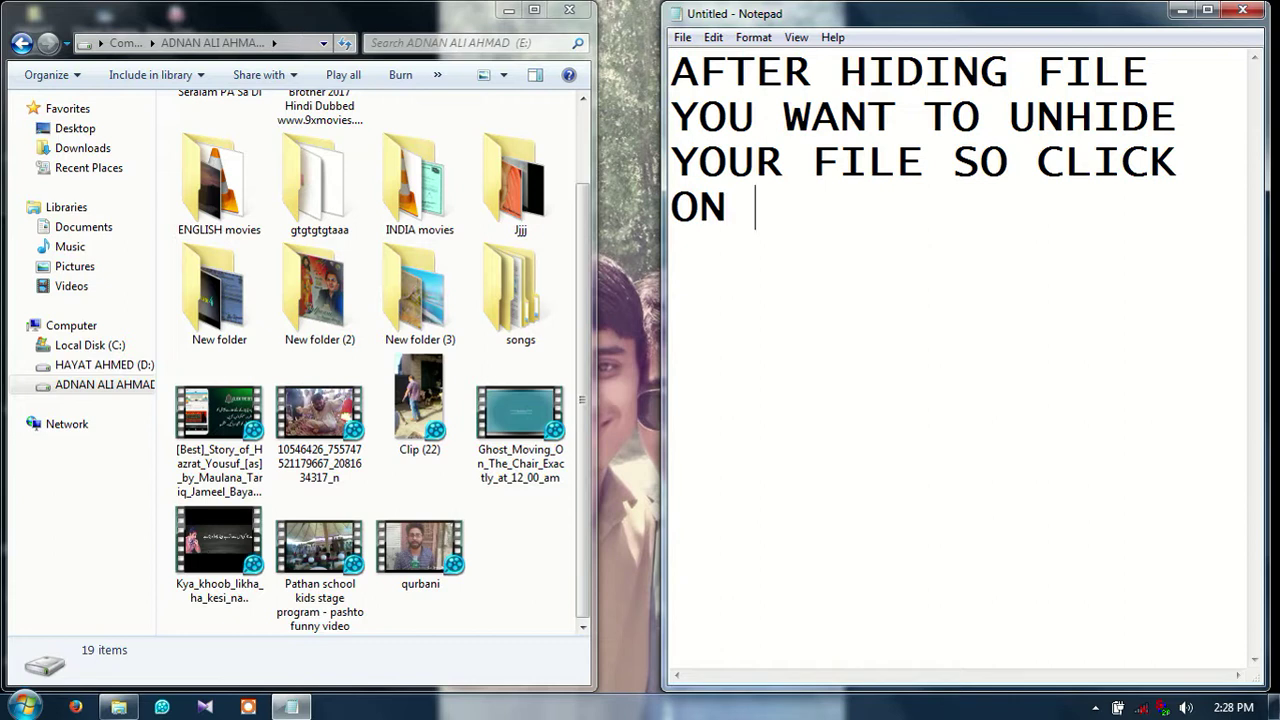
{"action": "type", "text": "ORG"}
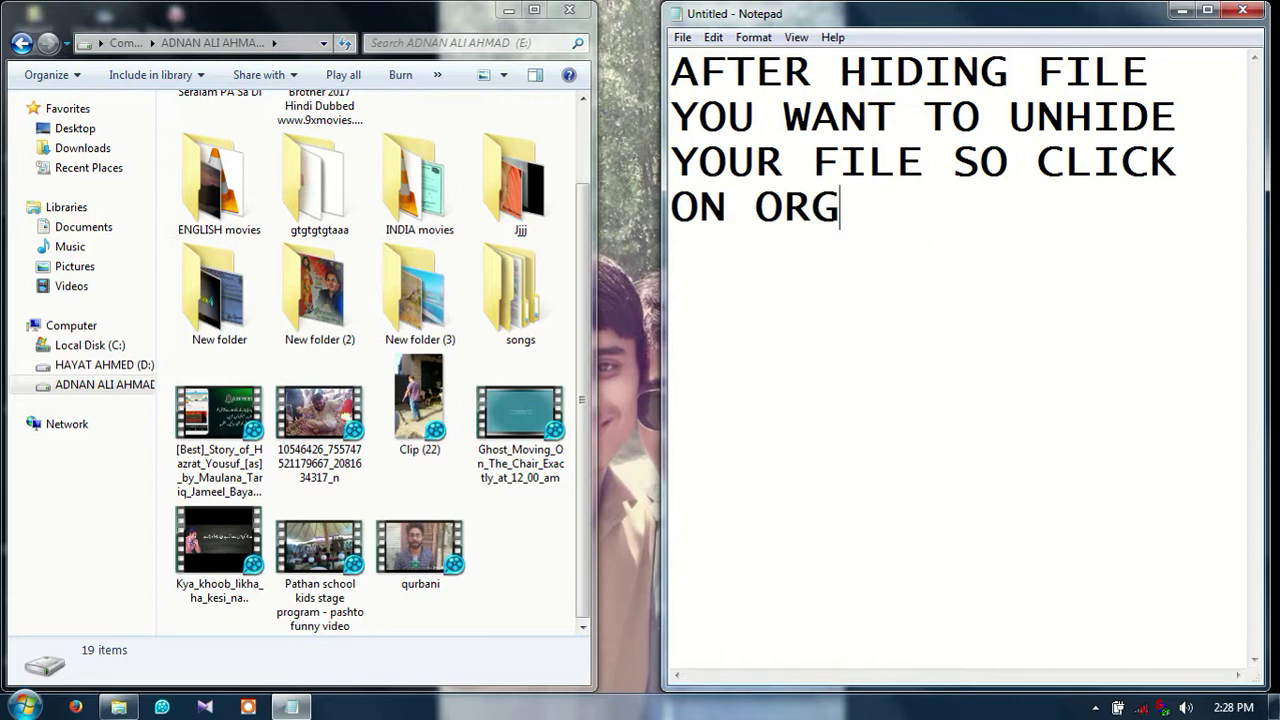
{"action": "type", "text": "ANI"}
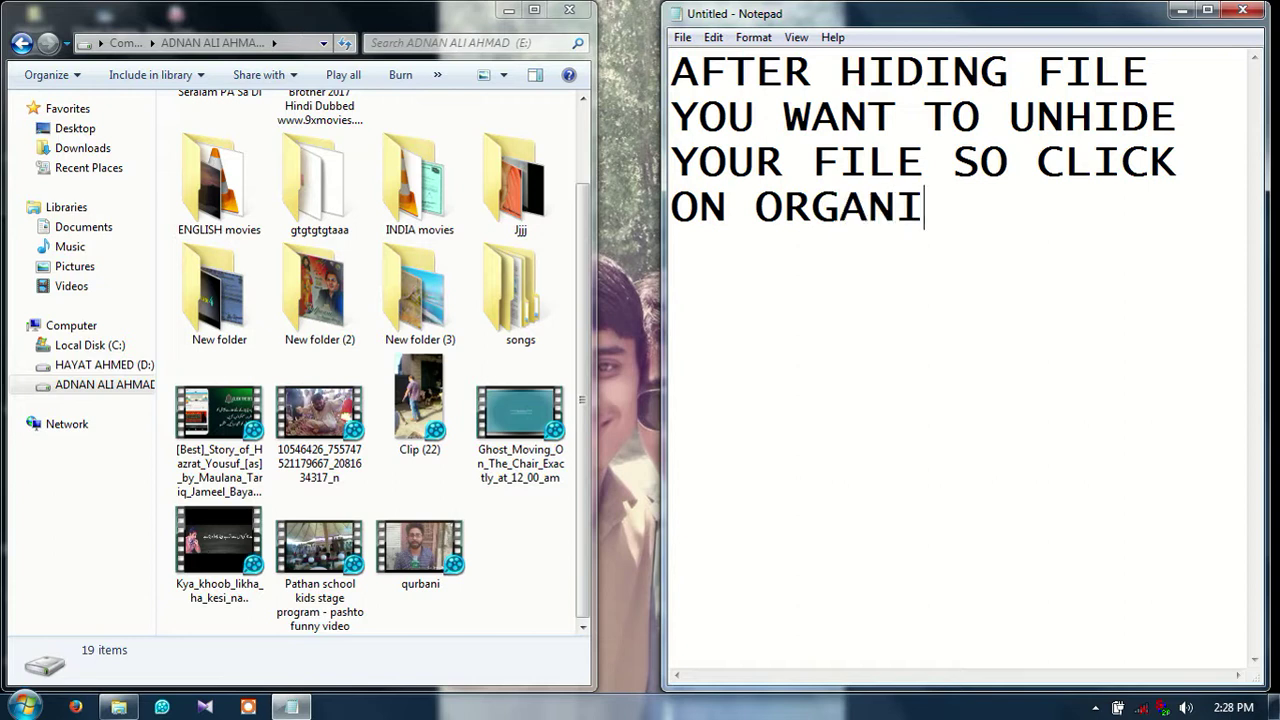
{"action": "type", "text": "ZE "}
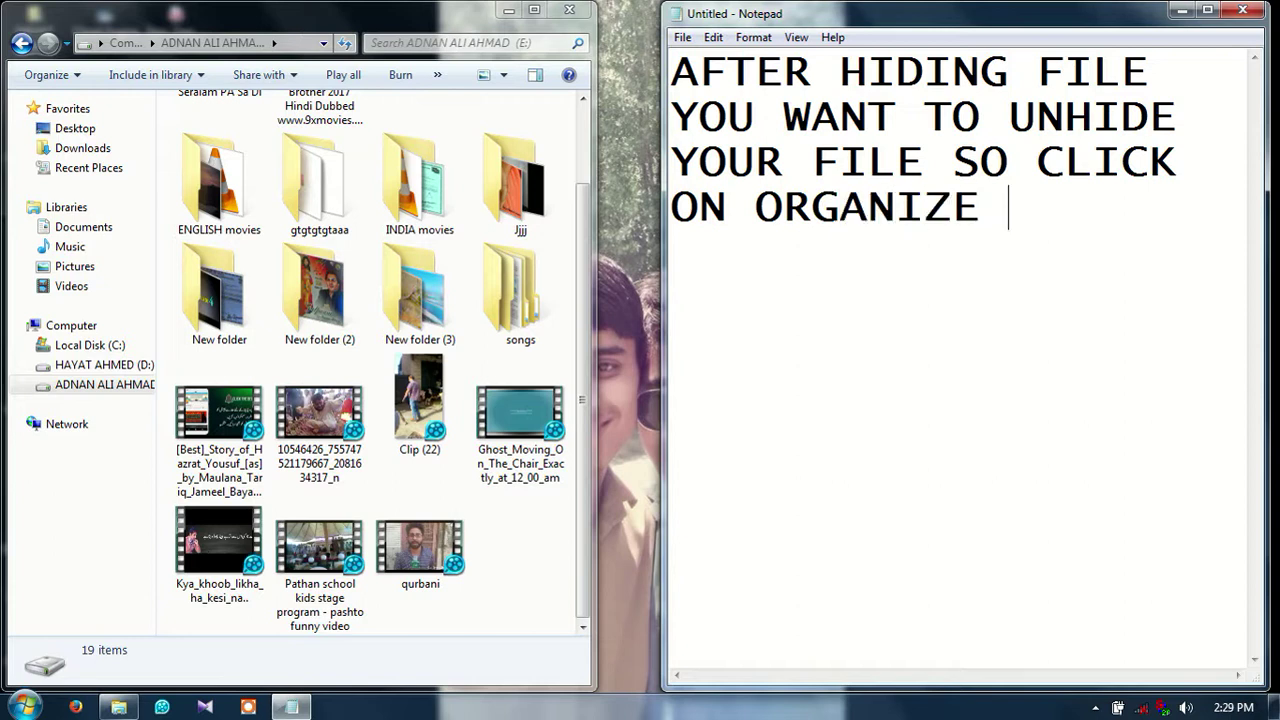
{"action": "type", "text": "ONL"}
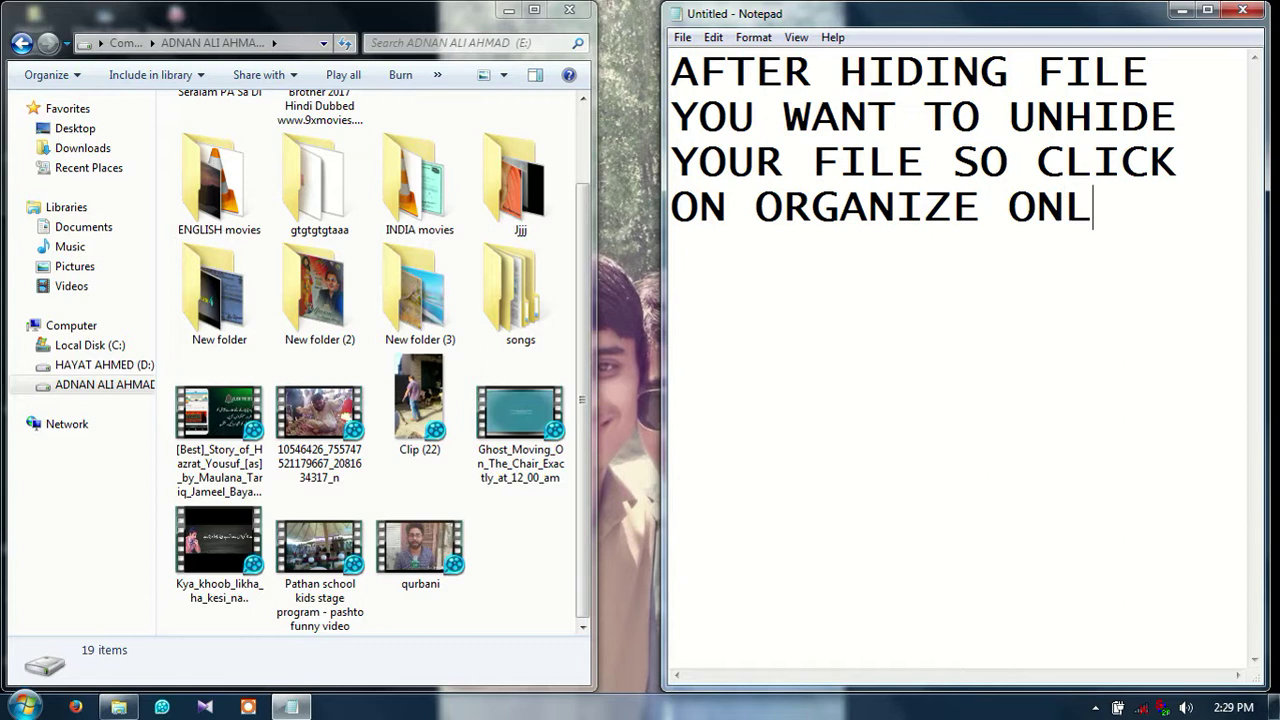
{"action": "type", "text": "Y"}
{"action": "key", "text": "Return"}
- Add the line "IN WINDOW 7,8,10" to the note
{"action": "type", "text": "IN"}
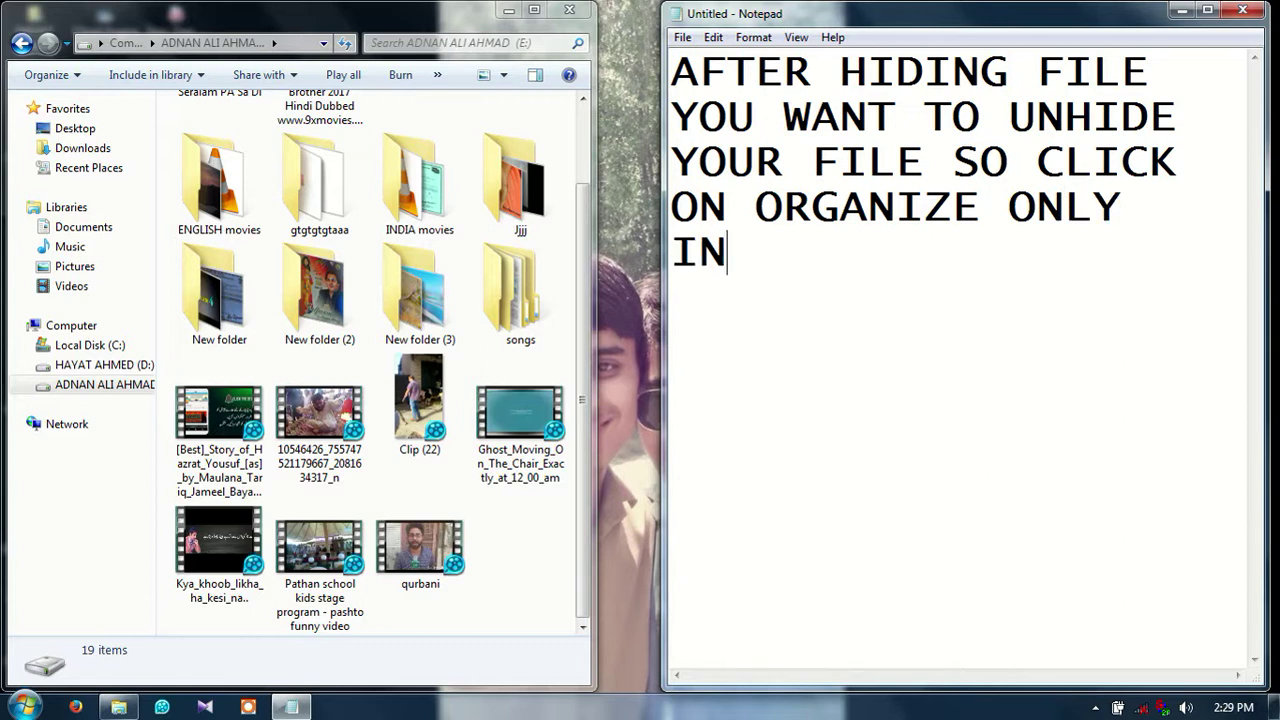
{"action": "type", "text": " WIN"}
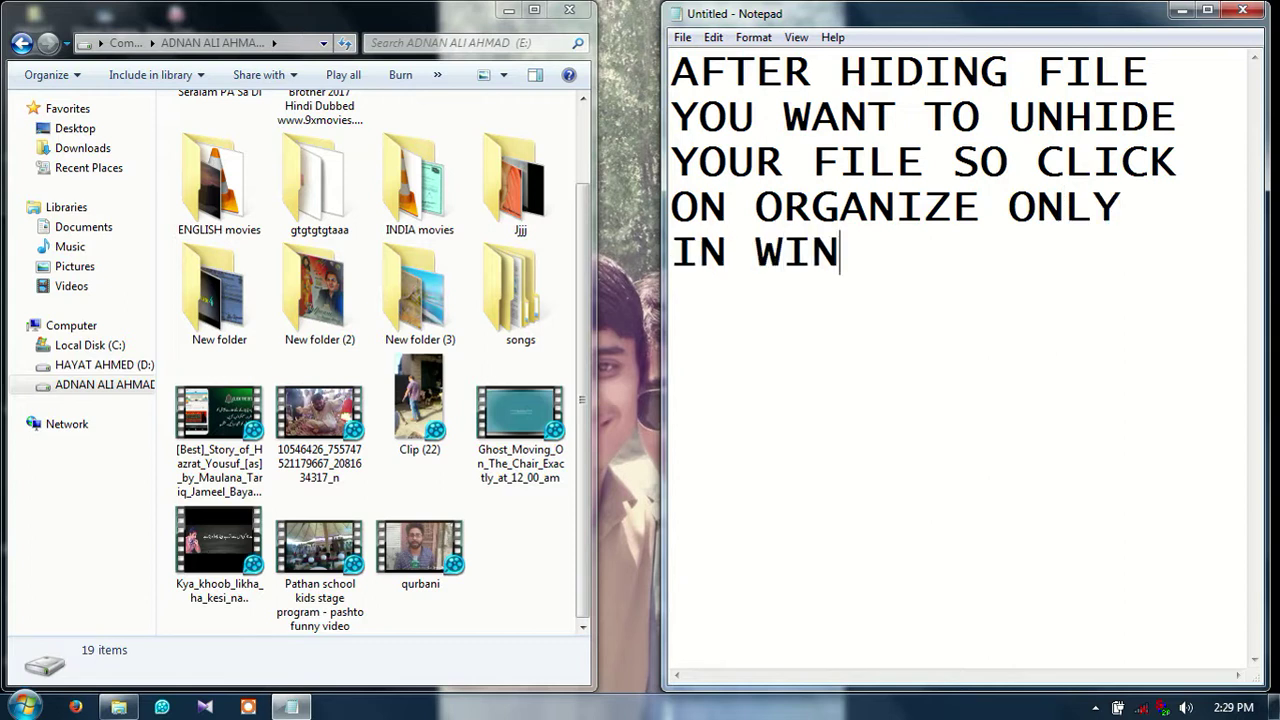
{"action": "type", "text": "DOW 7"}
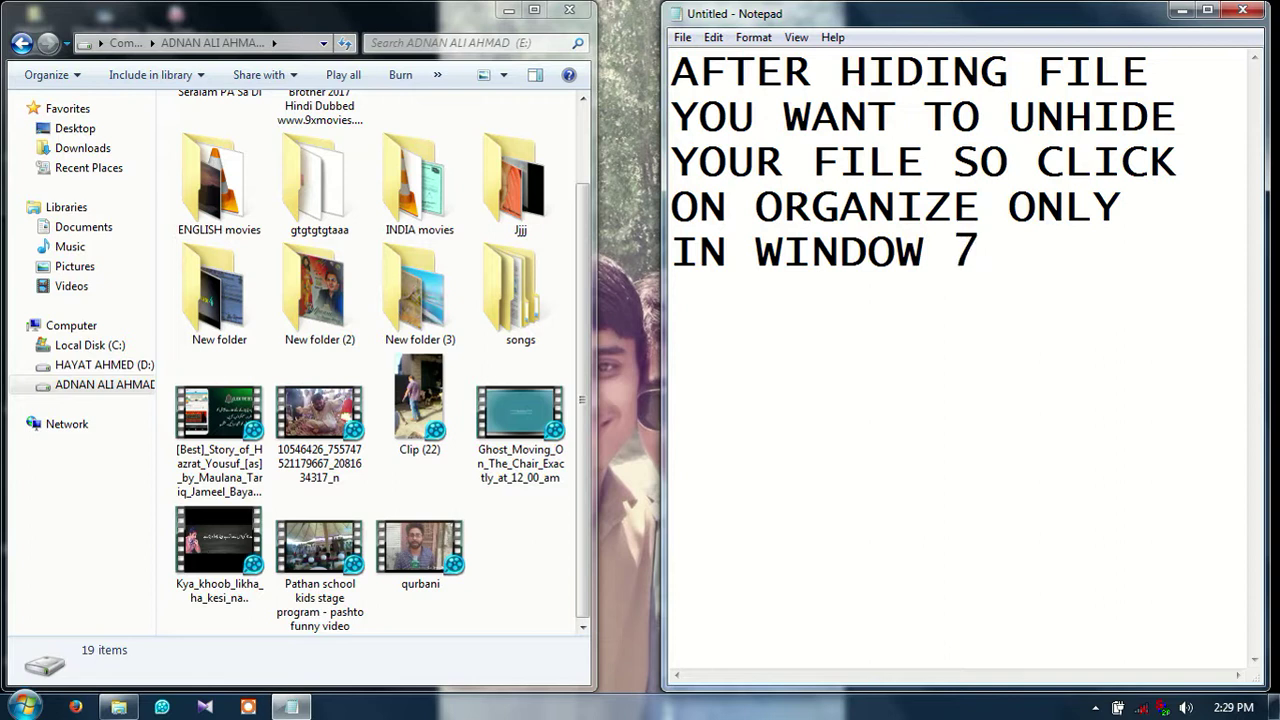
{"action": "key", "text": "BackSpace"}
{"action": "type", "text": ",8,10"}
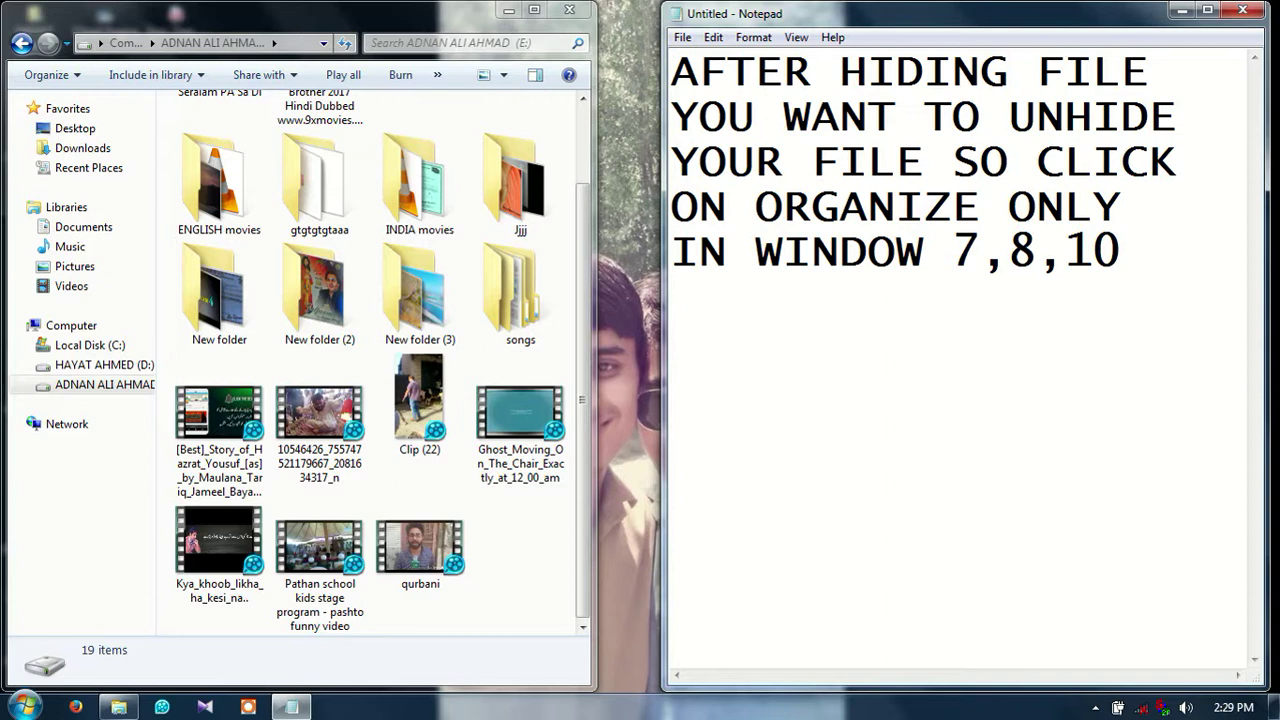
{"action": "key", "text": "Return"}
- Add the line "IN WINDOW XP CLICK" below the Windows 7, 8 and 10 line
{"action": "type", "text": "IN "}
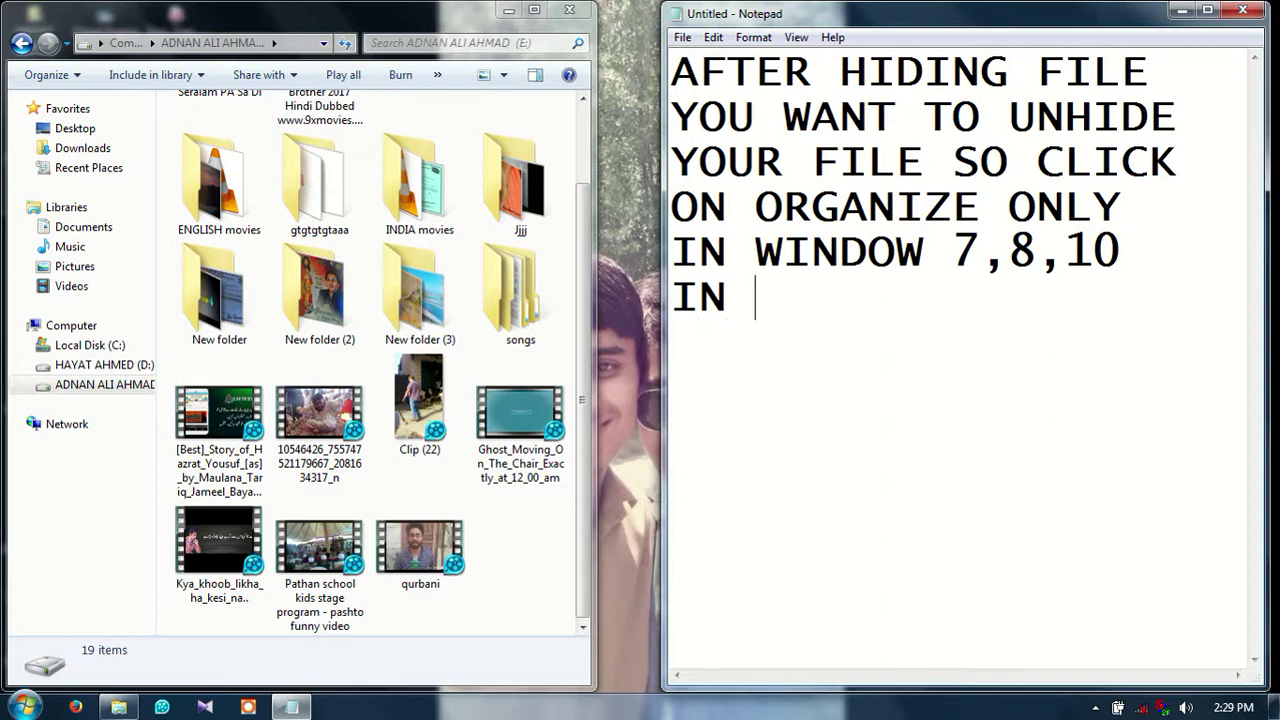
{"action": "type", "text": "WIND"}
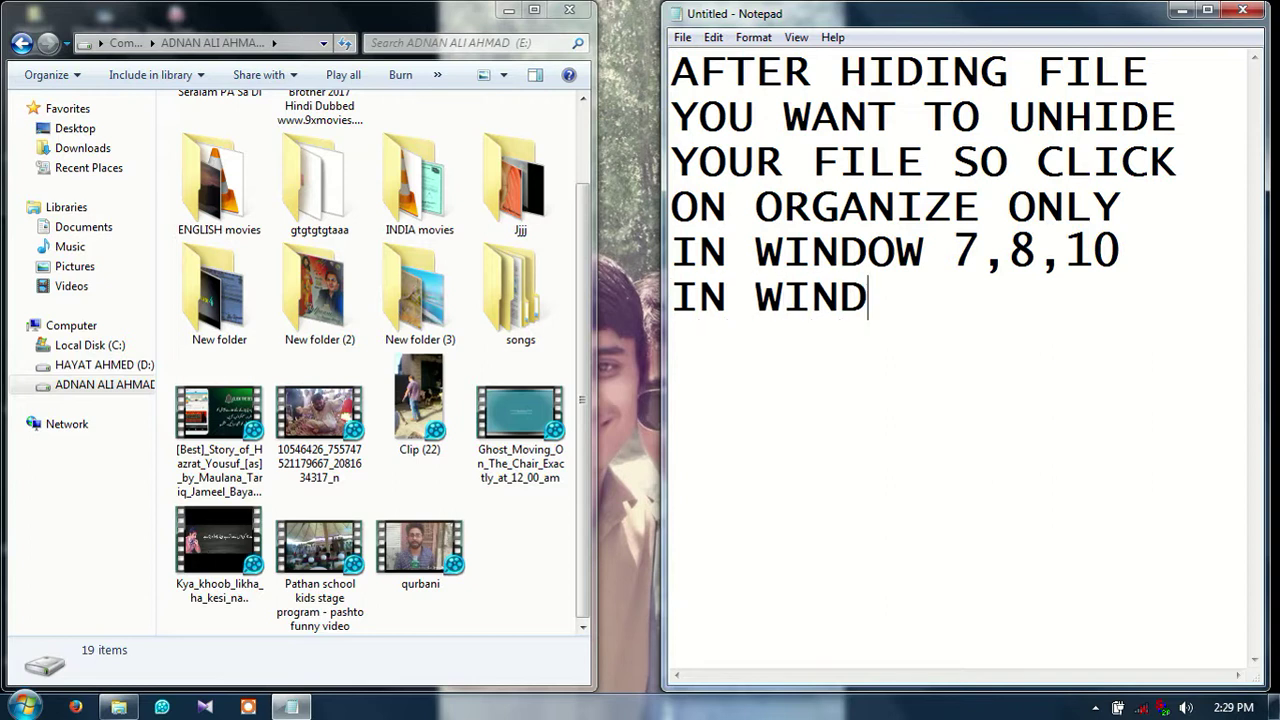
{"action": "type", "text": "OW XP"}
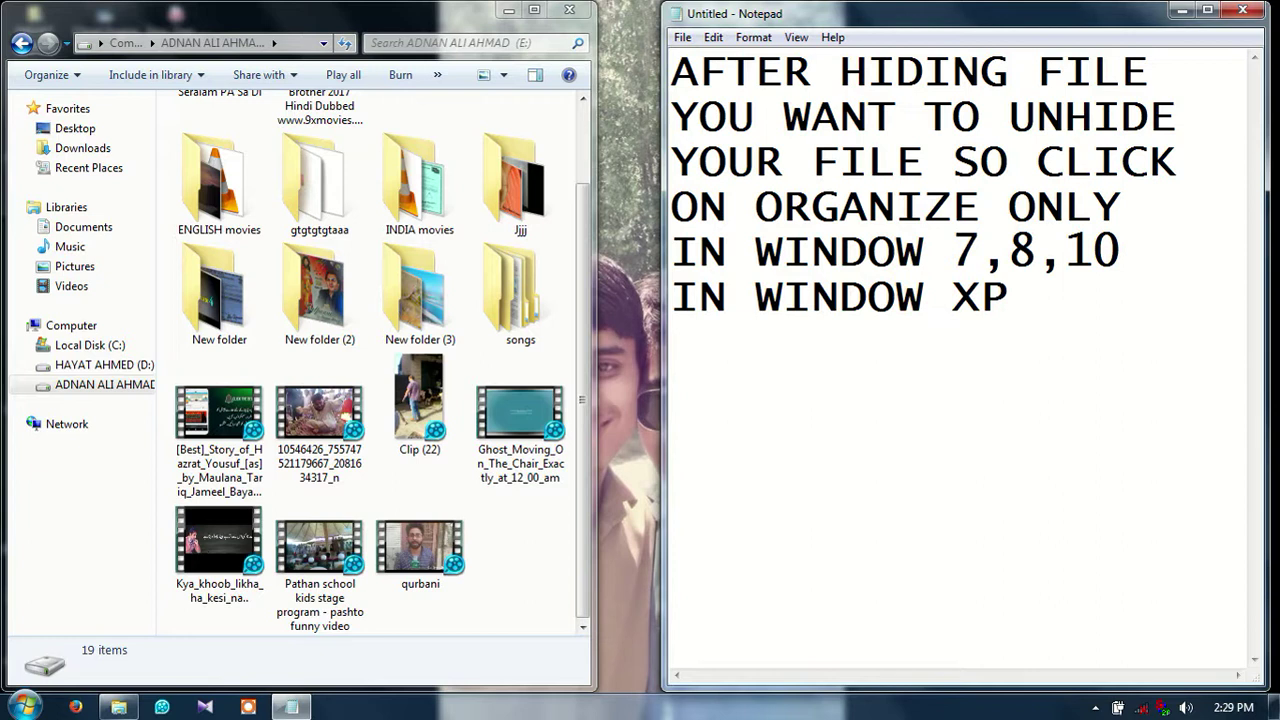
{"action": "type", "text": "CLICK"}
{"action": "key", "text": "Return"}
- Continue the note with the line "ON VIEW SO LETS SEE"
{"action": "type", "text": "ON "}
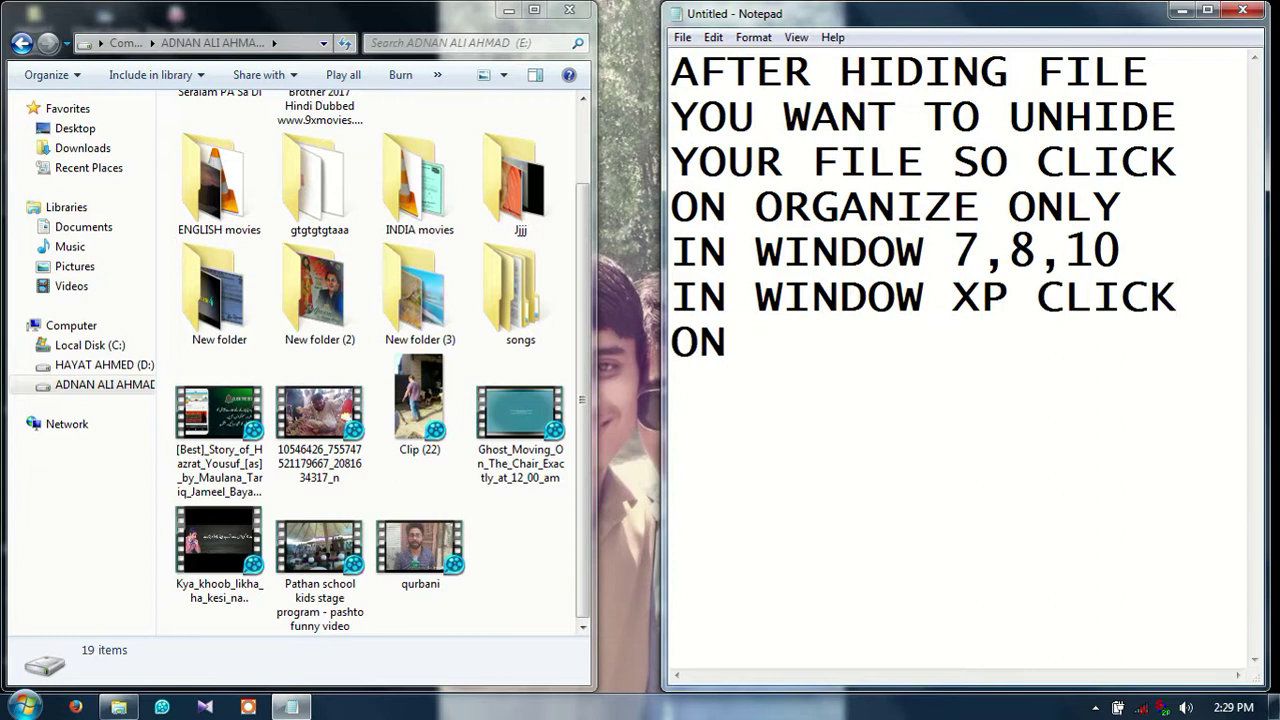
{"action": "type", "text": "VIE"}
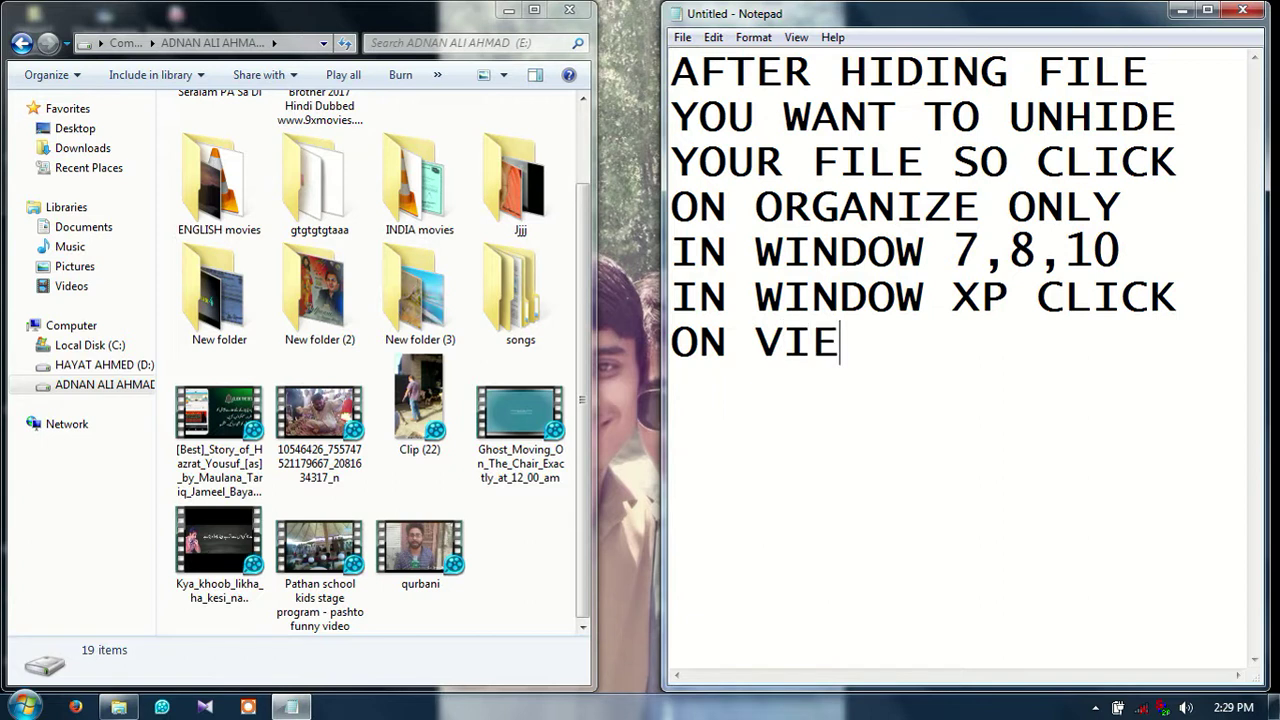
{"action": "type", "text": "W S"}
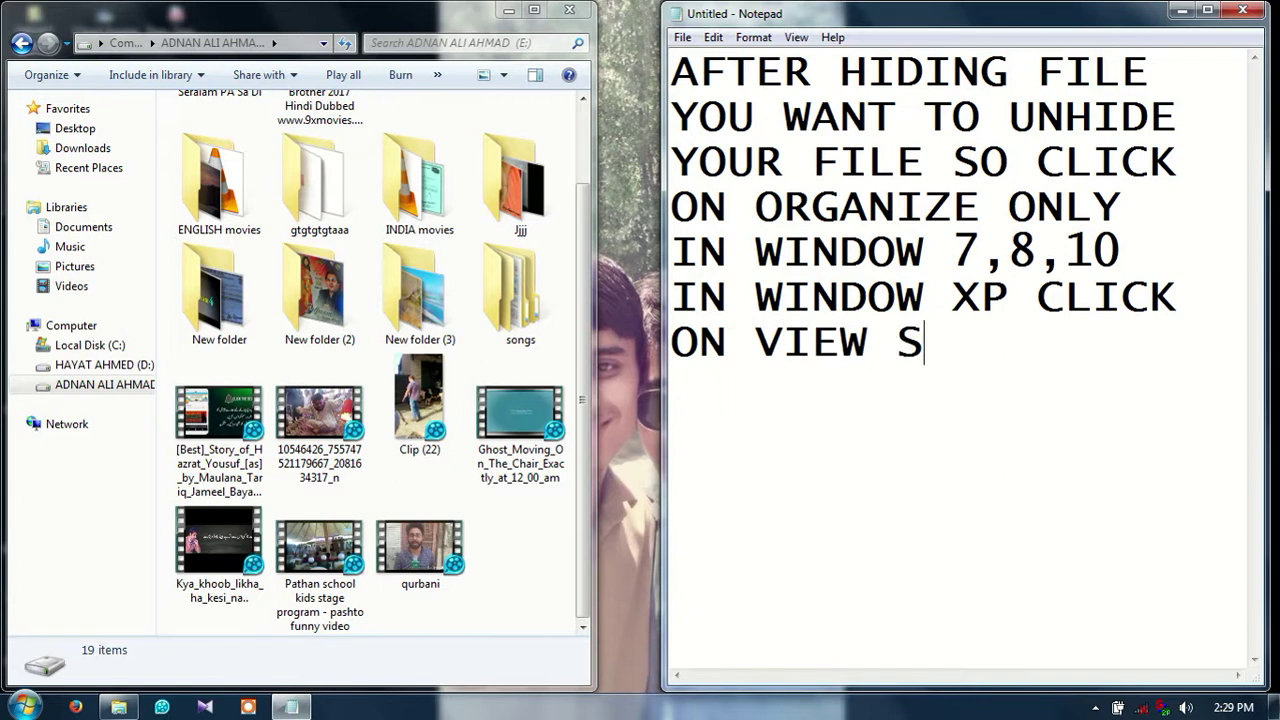
{"action": "type", "text": "O LE"}
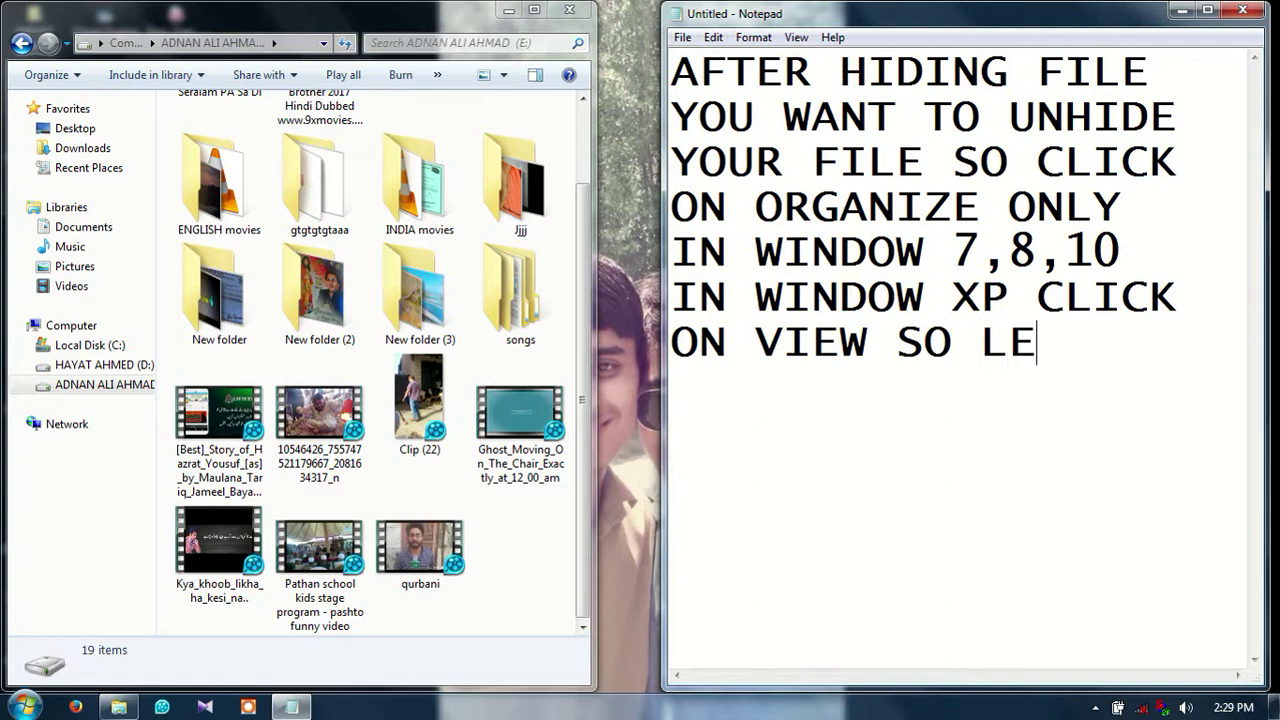
{"action": "type", "text": "TS SEE"}
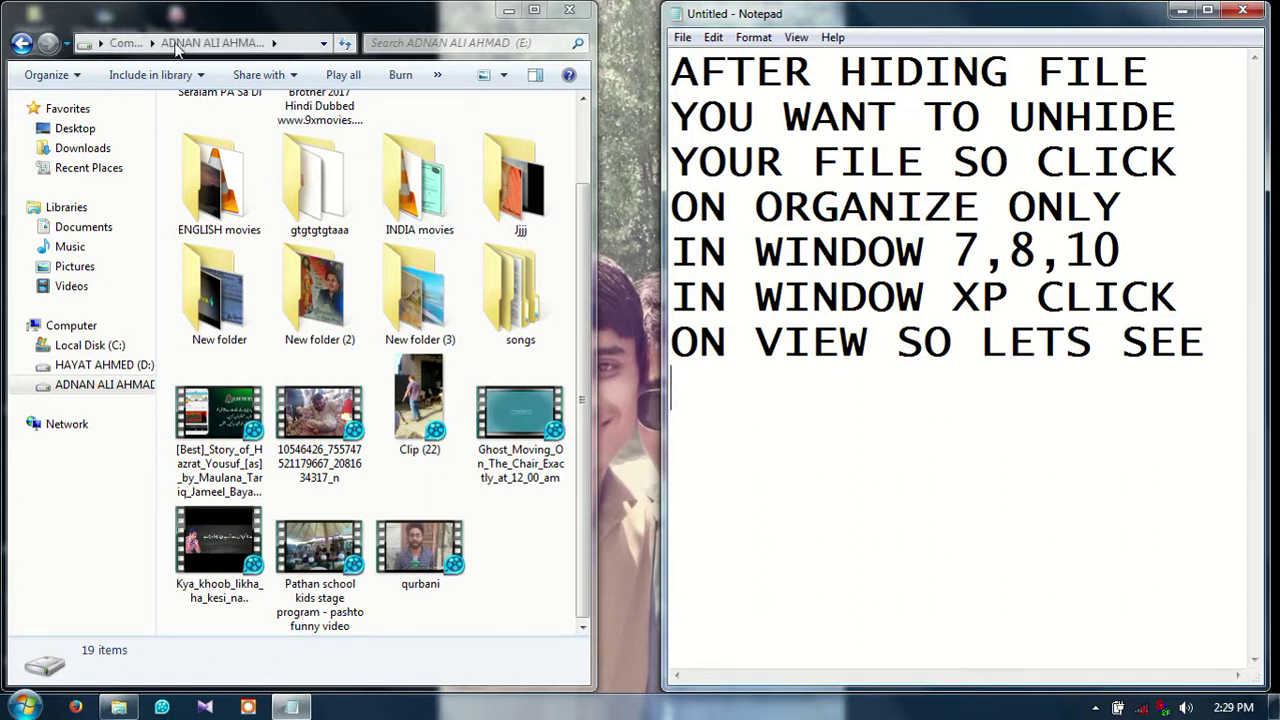
- Open the folder and search options for the E: drive window, and add the line "AFTER CLICKING" to the note
{"action": "left_click", "coordinate": [72, 84]}
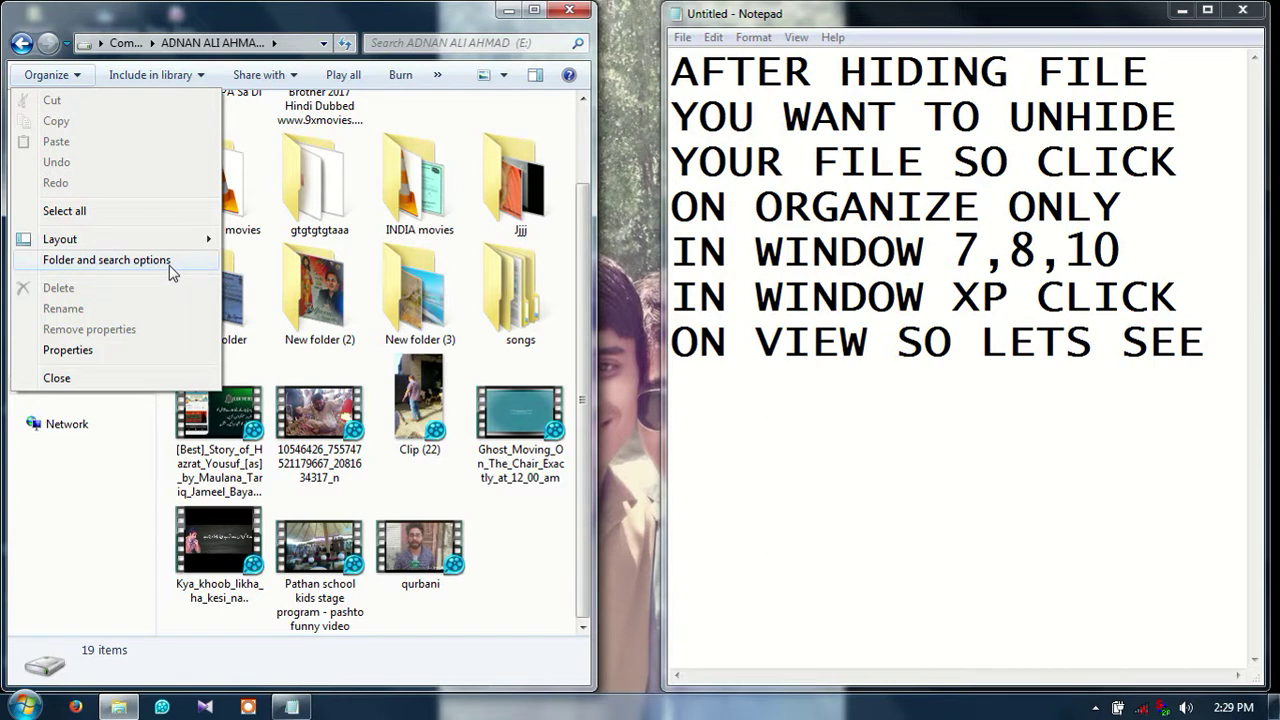
{"action": "left_click", "coordinate": [169, 264]}
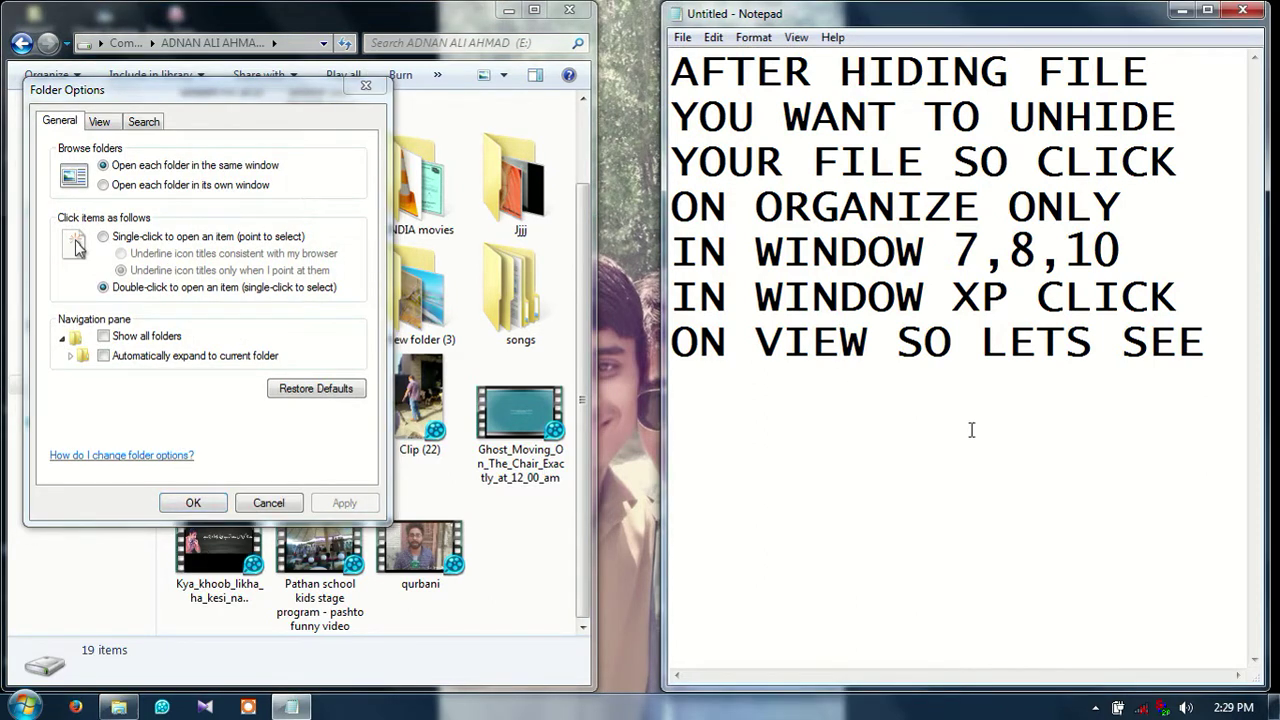
{"action": "left_click", "coordinate": [1222, 355]}
{"action": "key", "text": "Return"}
{"action": "type", "text": "AFTER "}
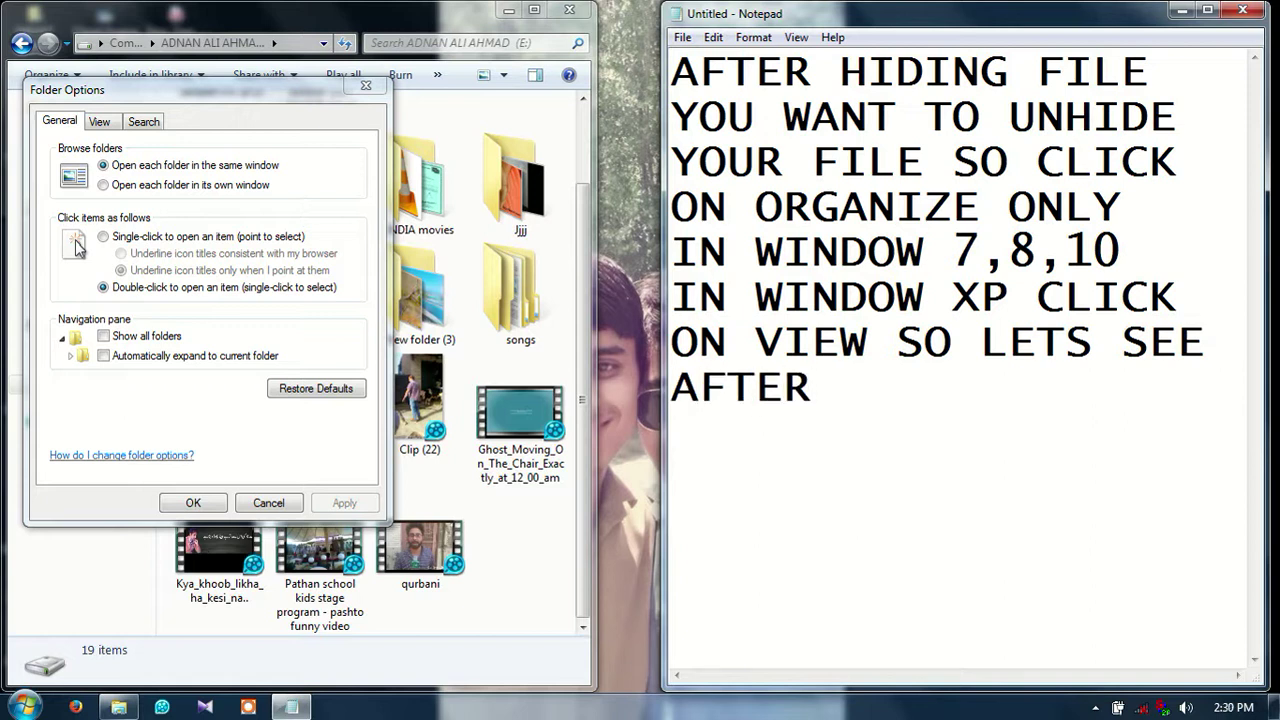
{"action": "type", "text": "CLICKIN"}
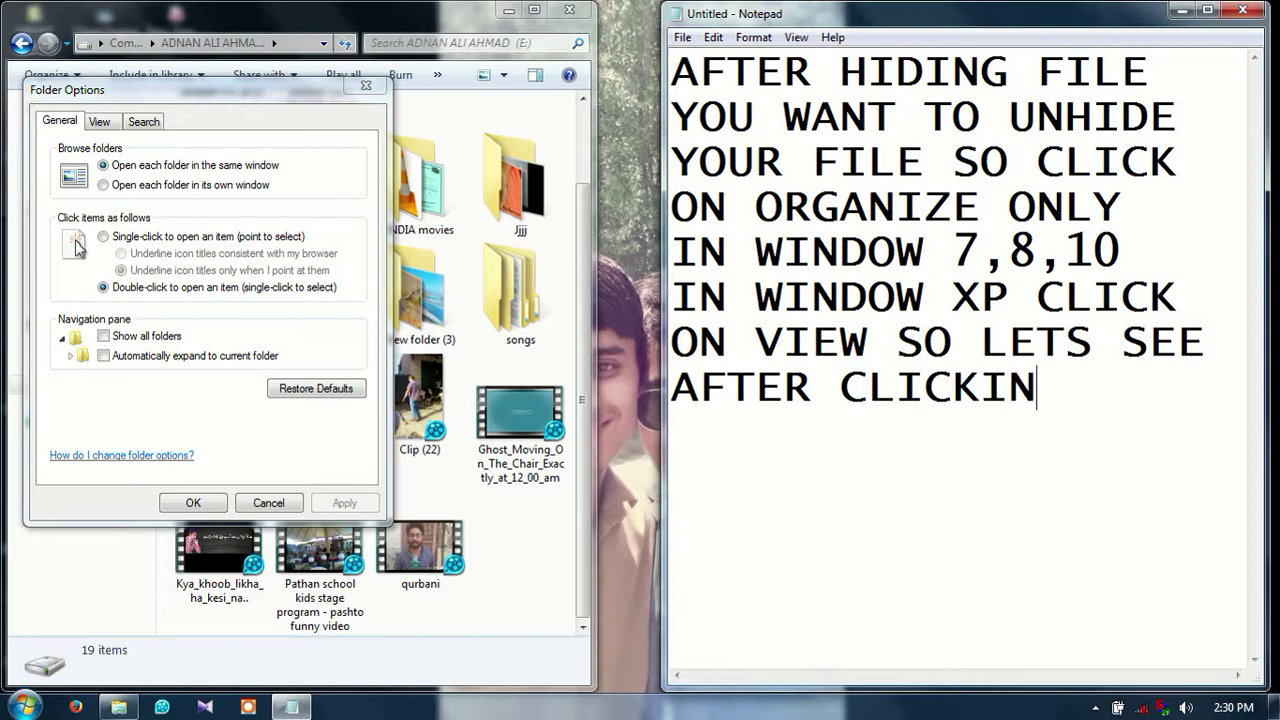
{"action": "type", "text": "G O"}
{"action": "key", "text": "BackSpace"}
{"action": "key", "text": "Return"}
- Add the line "ORGANIZE CLICK ON" to the note below "AFTER CLICKING"
{"action": "type", "text": "ORG"}
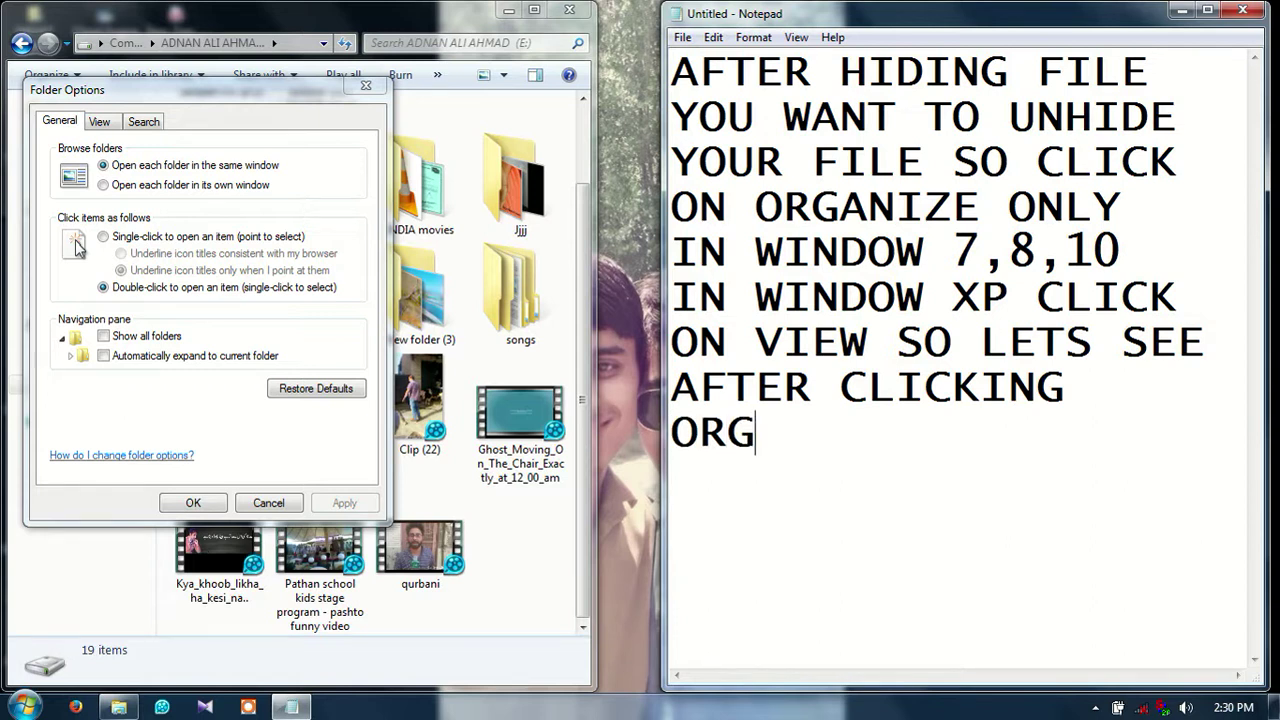
{"action": "type", "text": "ANI"}
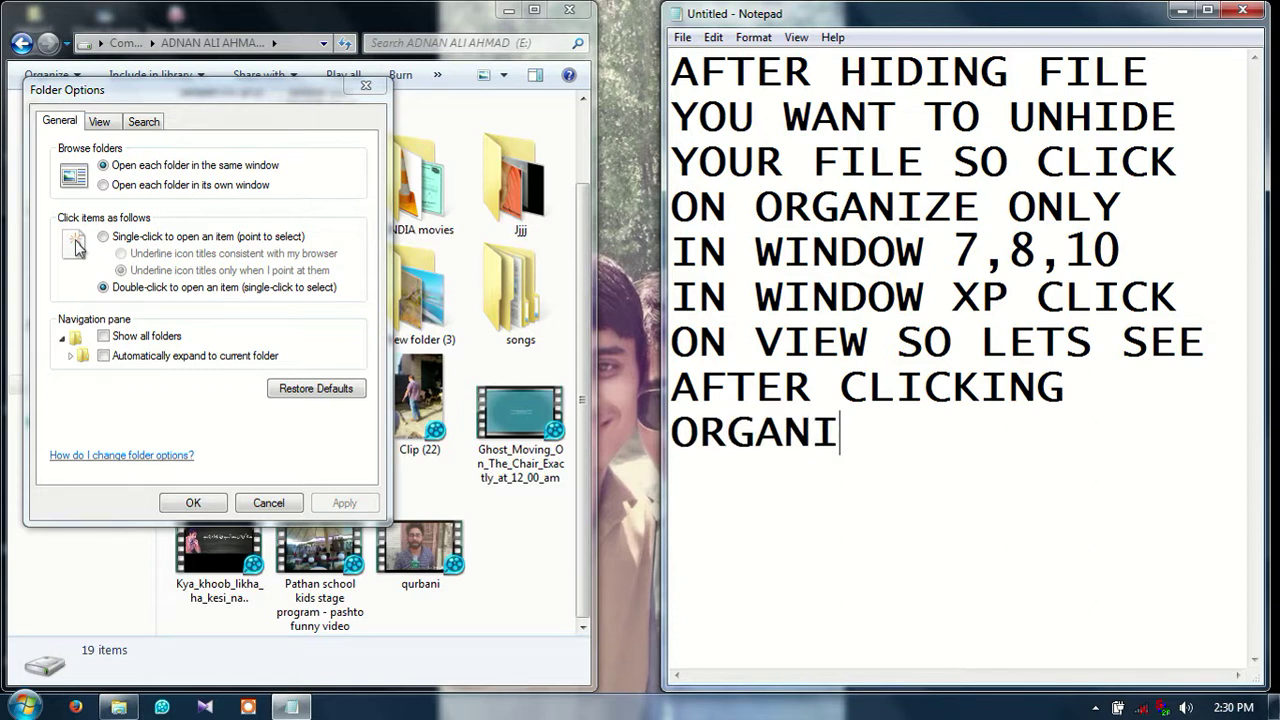
{"action": "type", "text": "ZE"}
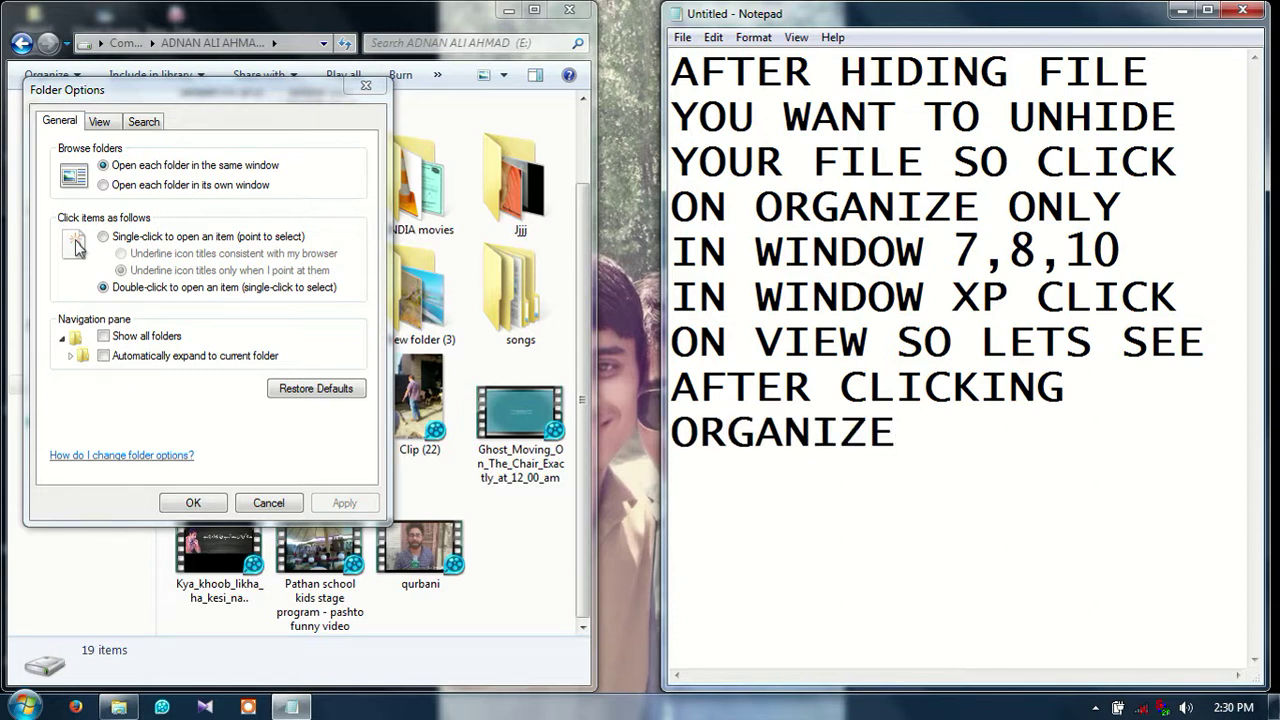
{"action": "type", "text": " CLICK "}
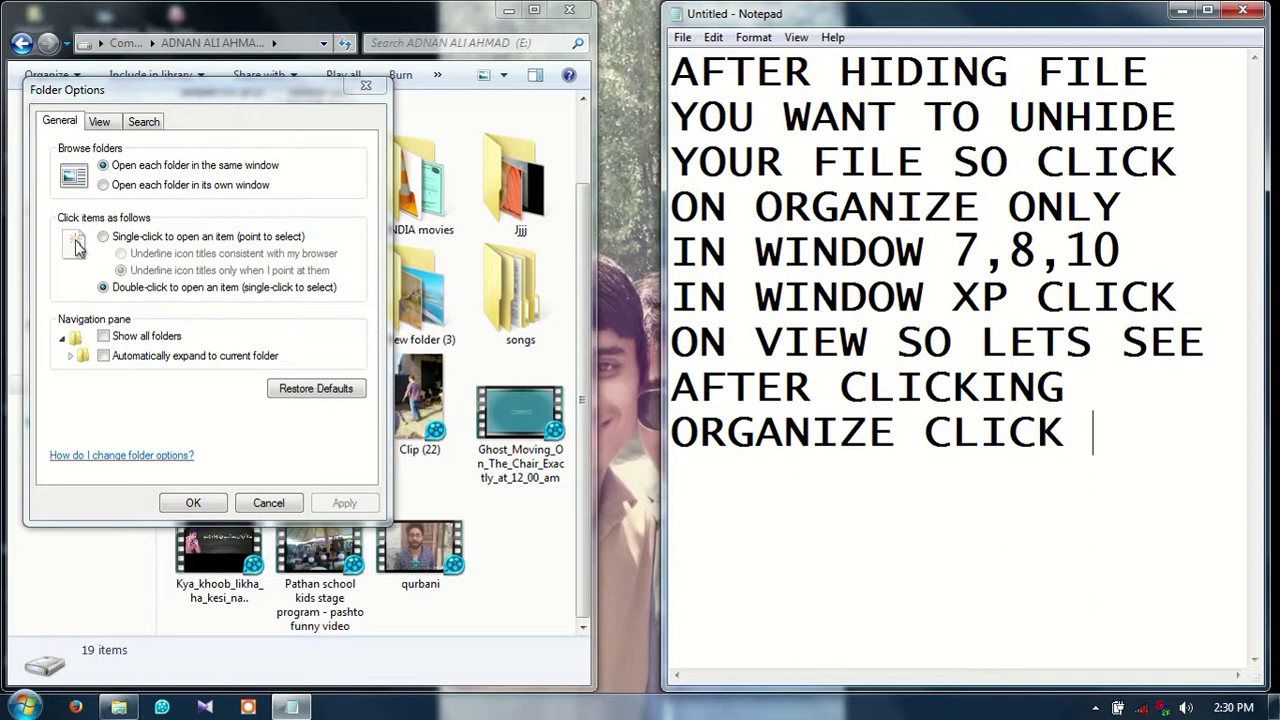
{"action": "type", "text": "ON "}
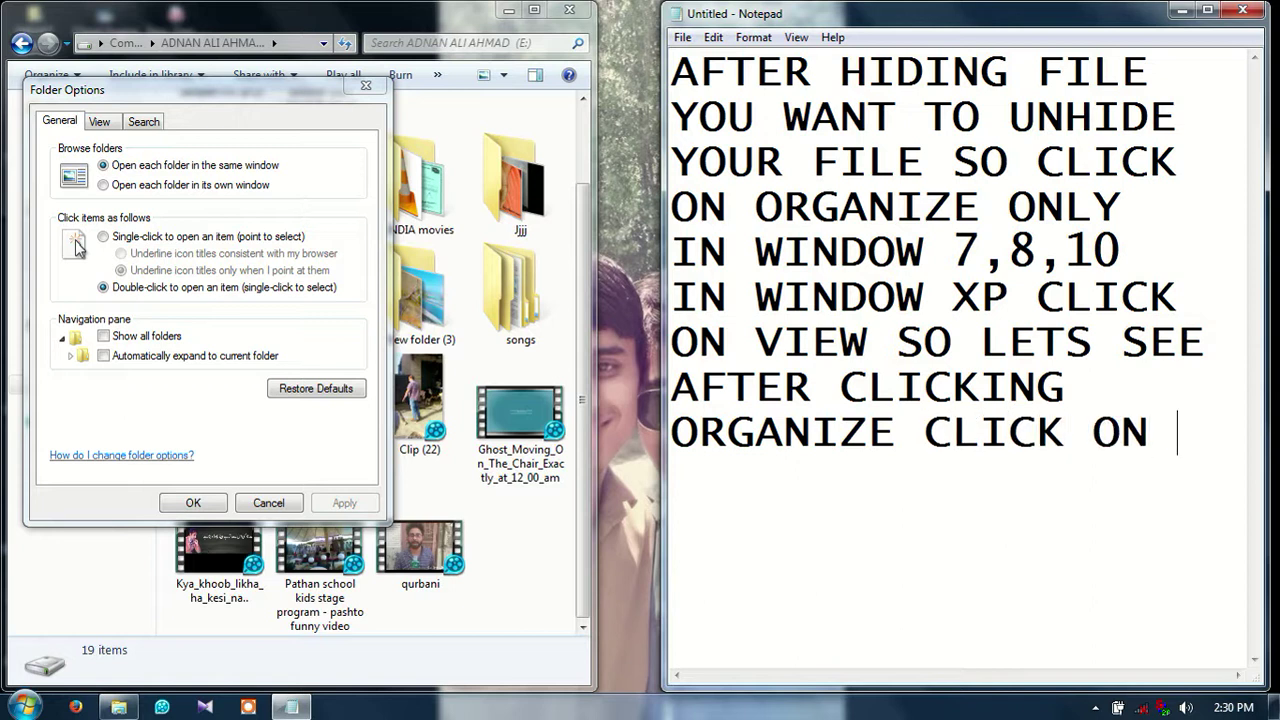
- Continue the note with the lines "FOLDER AND SERCH" and "OPTION IN THIS CLICK"
{"action": "type", "text": "FOLDE"}
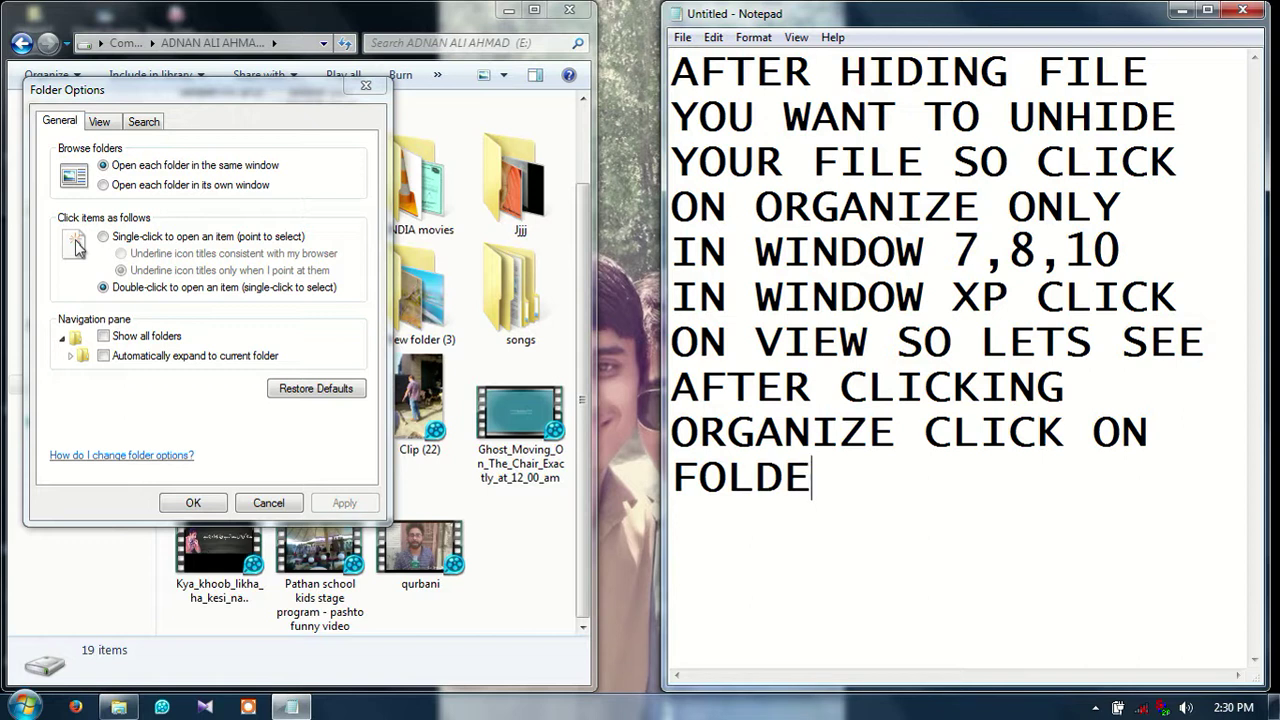
{"action": "type", "text": "R AND S"}
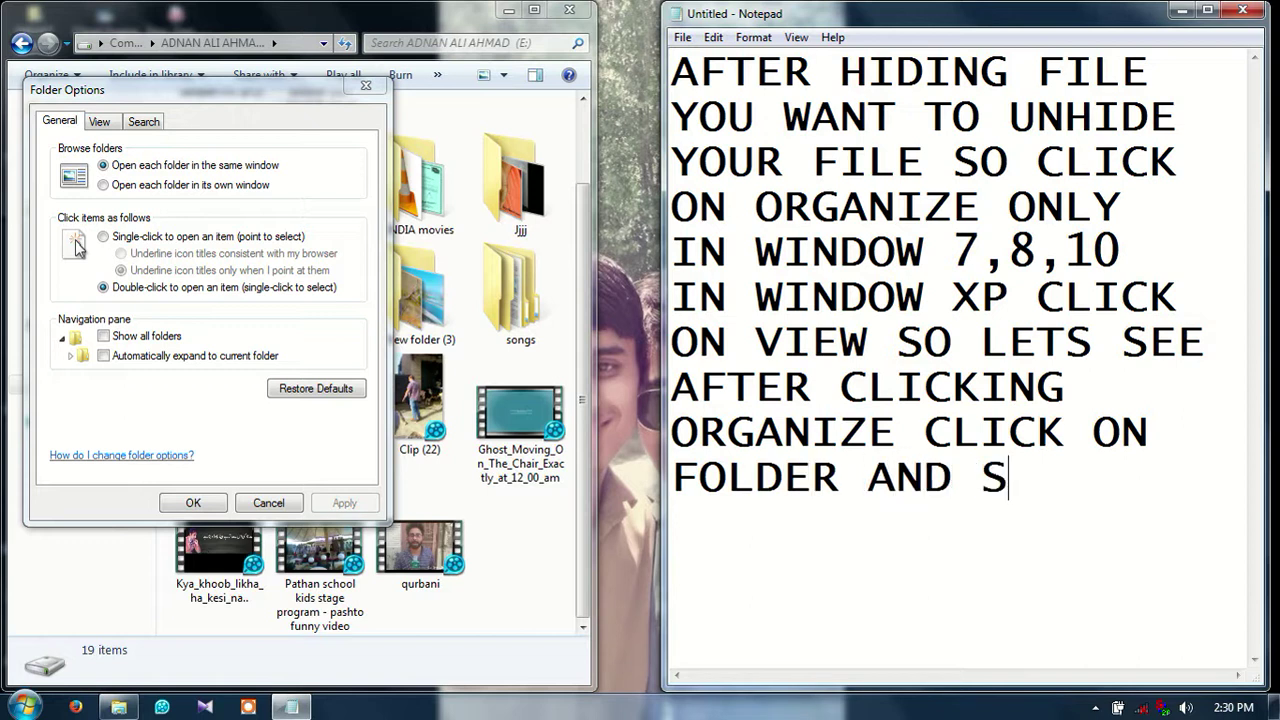
{"action": "type", "text": "ERCH"}
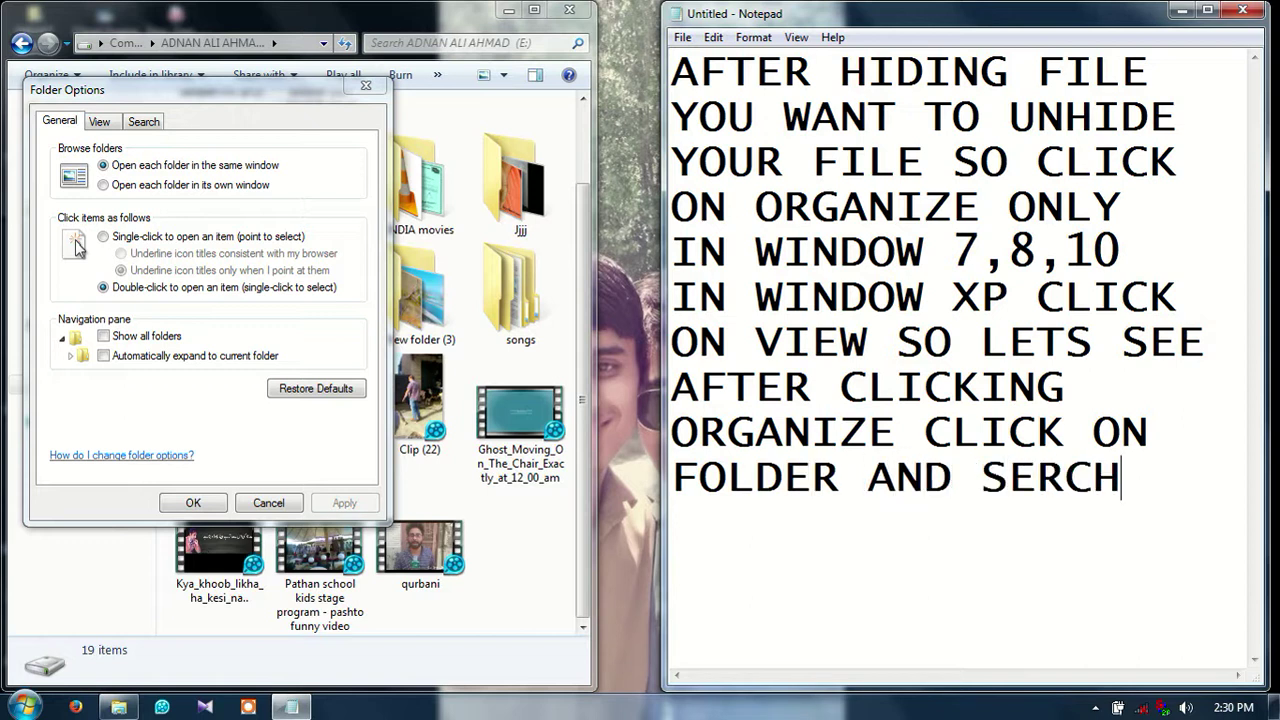
{"action": "key", "text": "Return"}
{"action": "type", "text": "OP"}
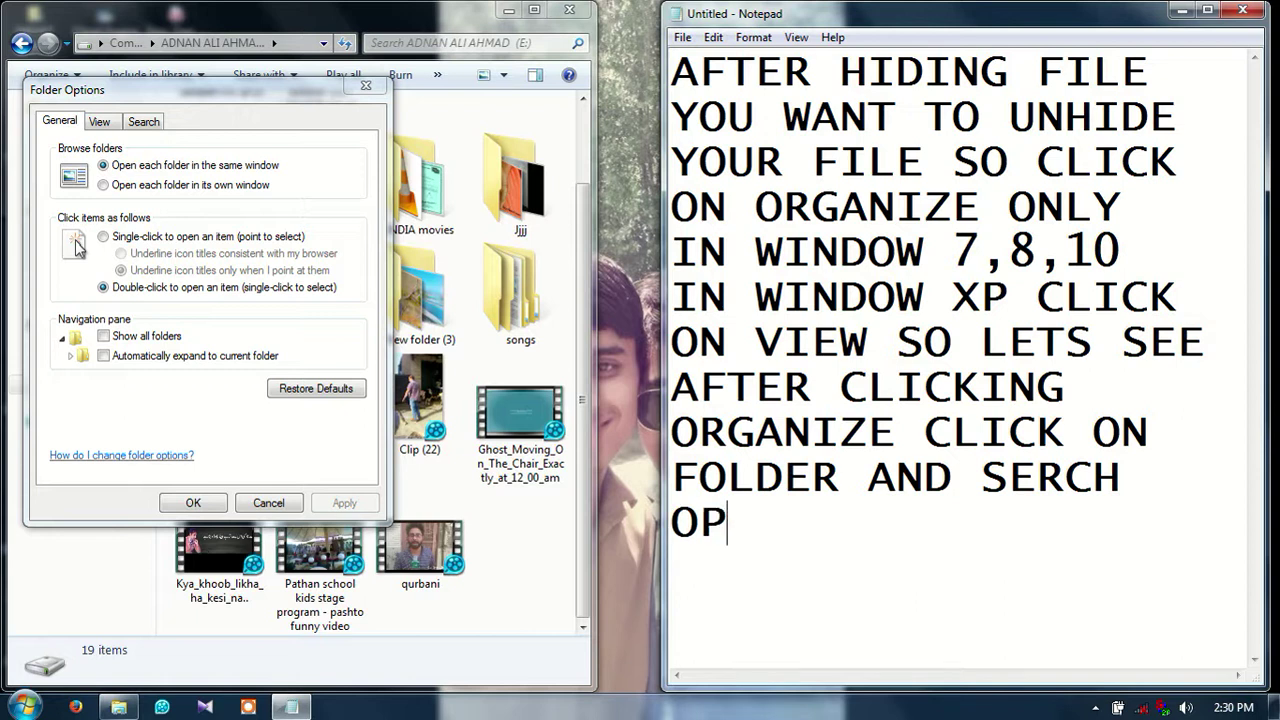
{"action": "type", "text": "TION "}
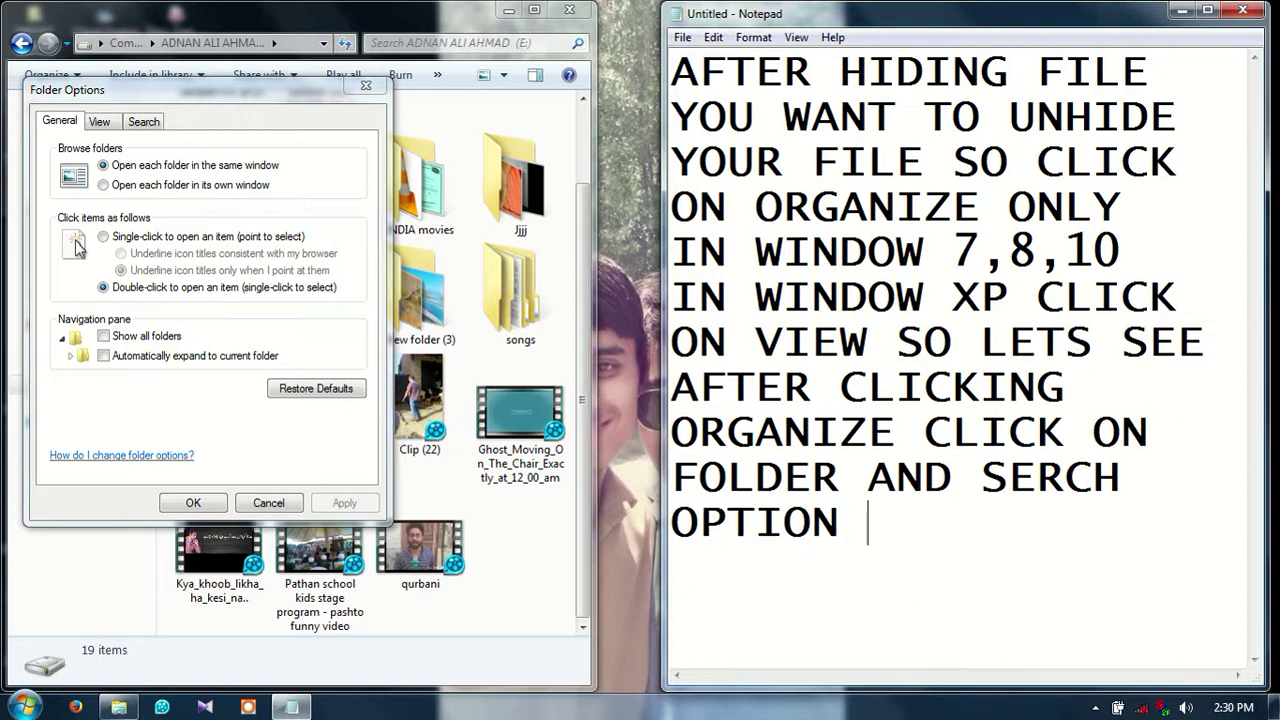
{"action": "type", "text": "IN TH"}
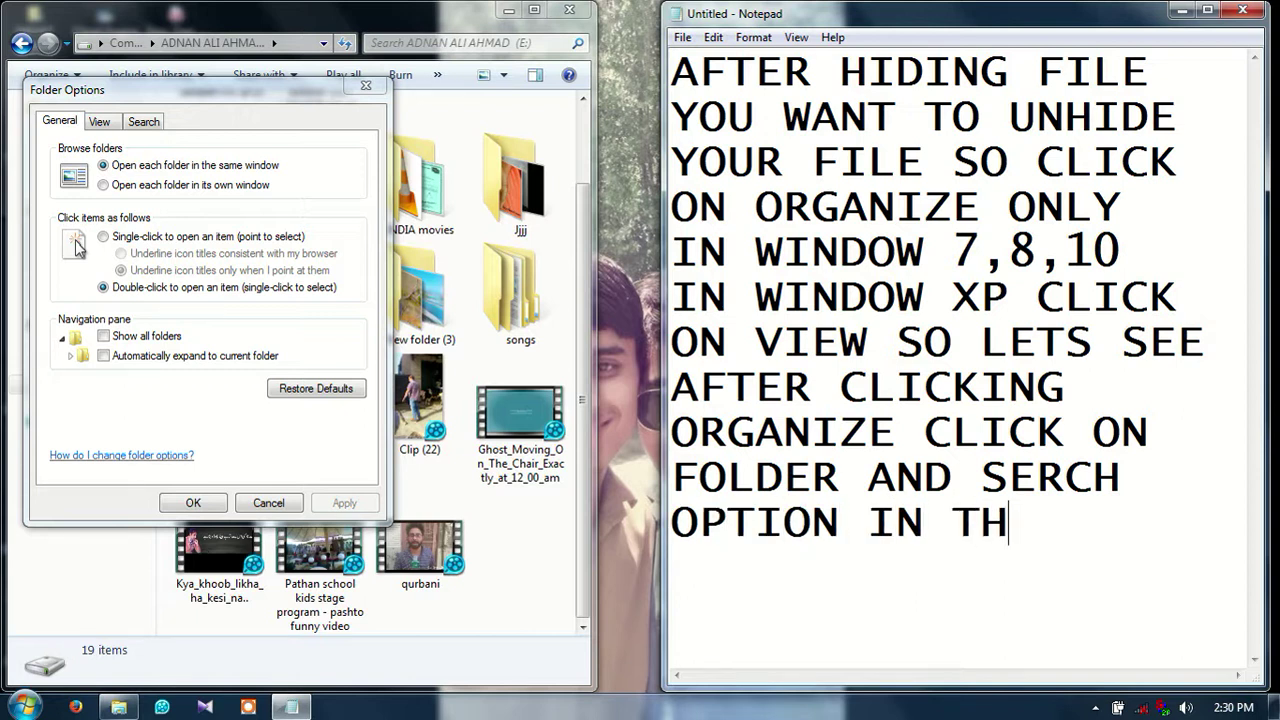
{"action": "type", "text": "IS CLICK"}
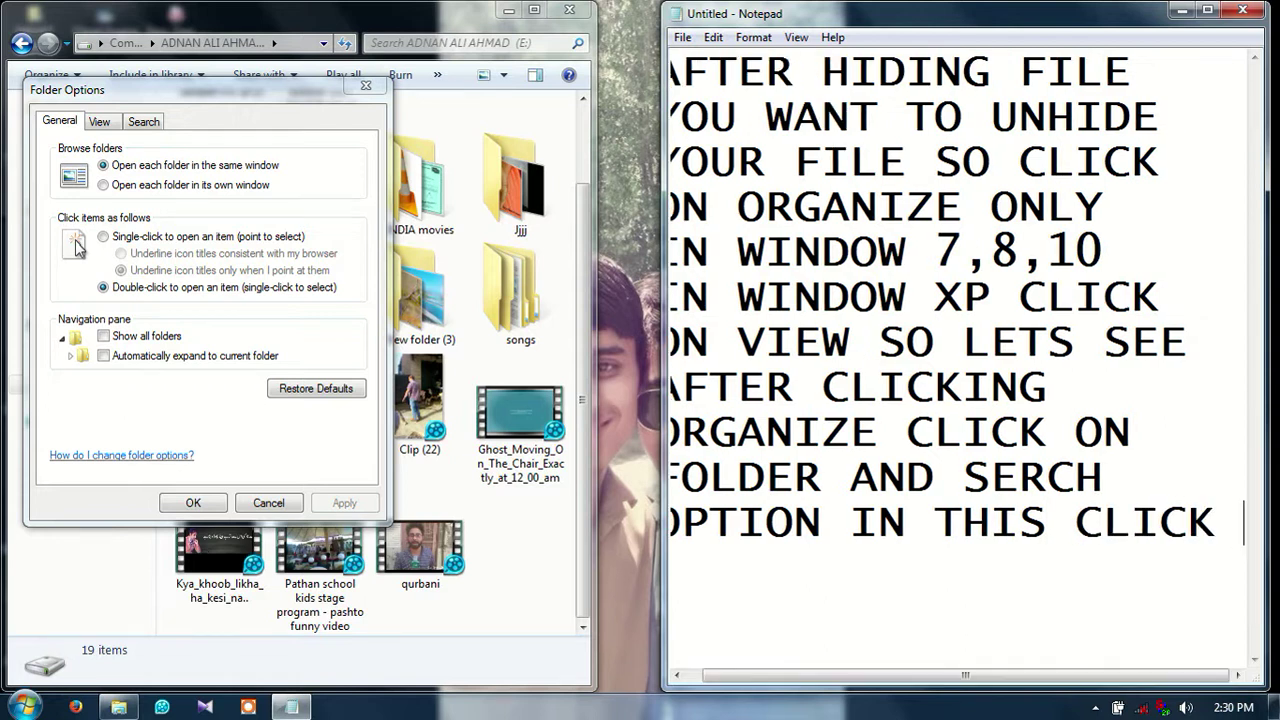
- Add the line "ON VIEW OPTION" to the note, and show the View settings in Folder Options
{"action": "key", "text": "Return"}
{"action": "type", "text": "O"}
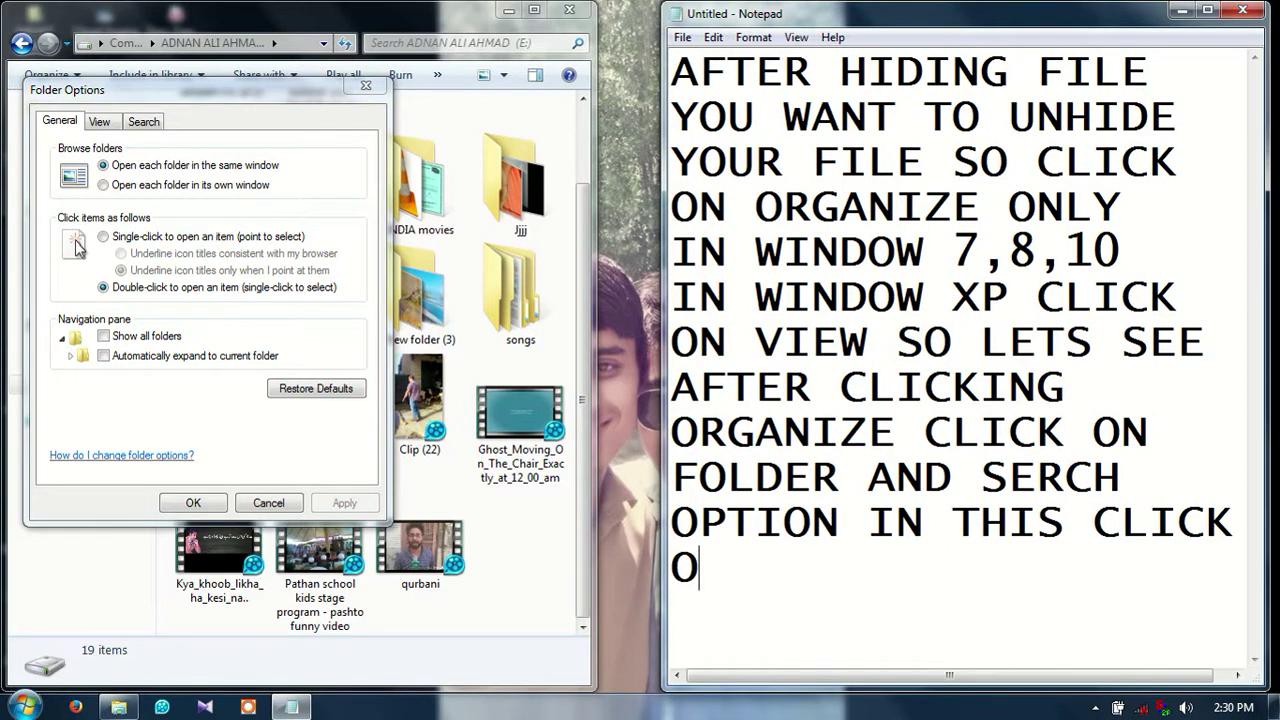
{"action": "type", "text": "N VIEW"}
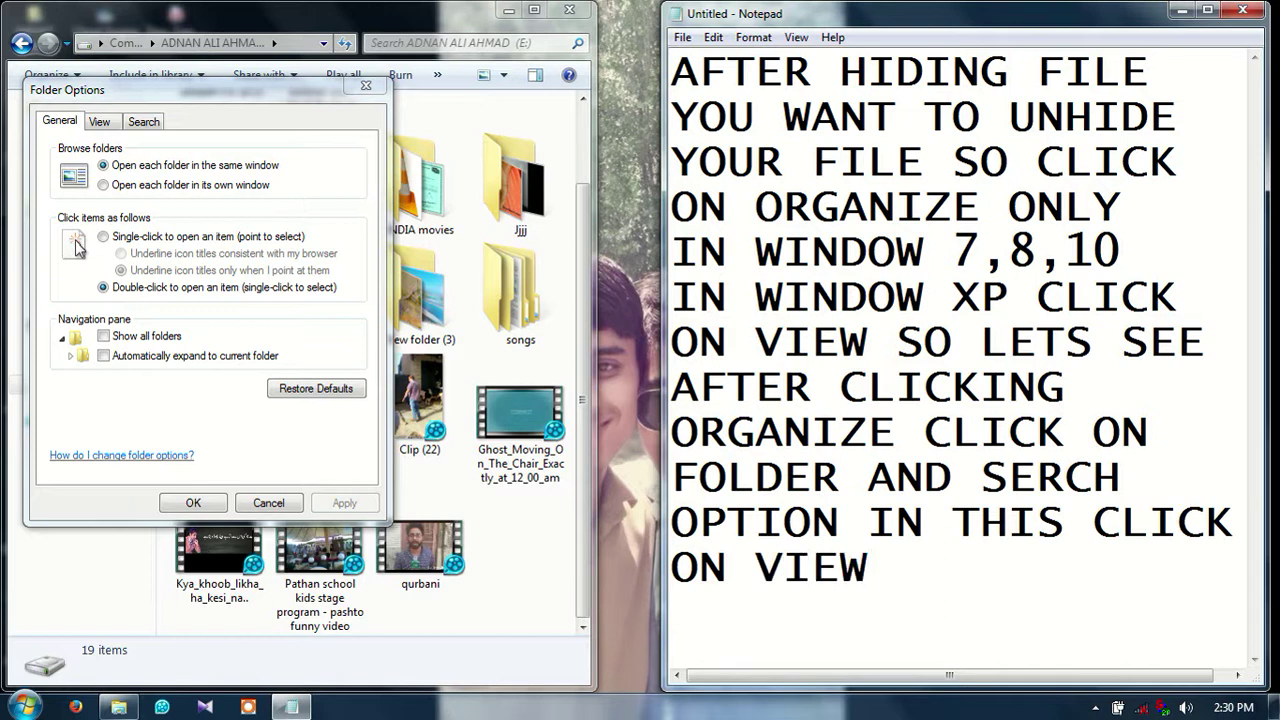
{"action": "type", "text": " OPT"}
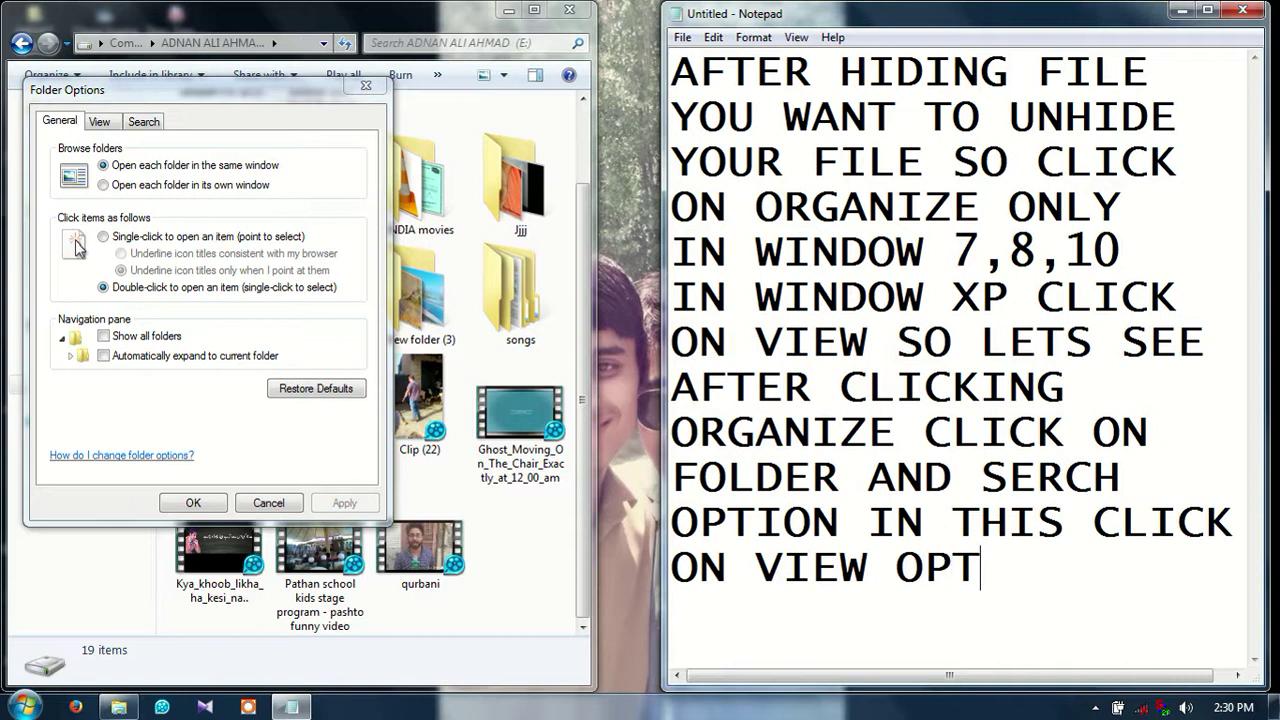
{"action": "type", "text": "ION"}
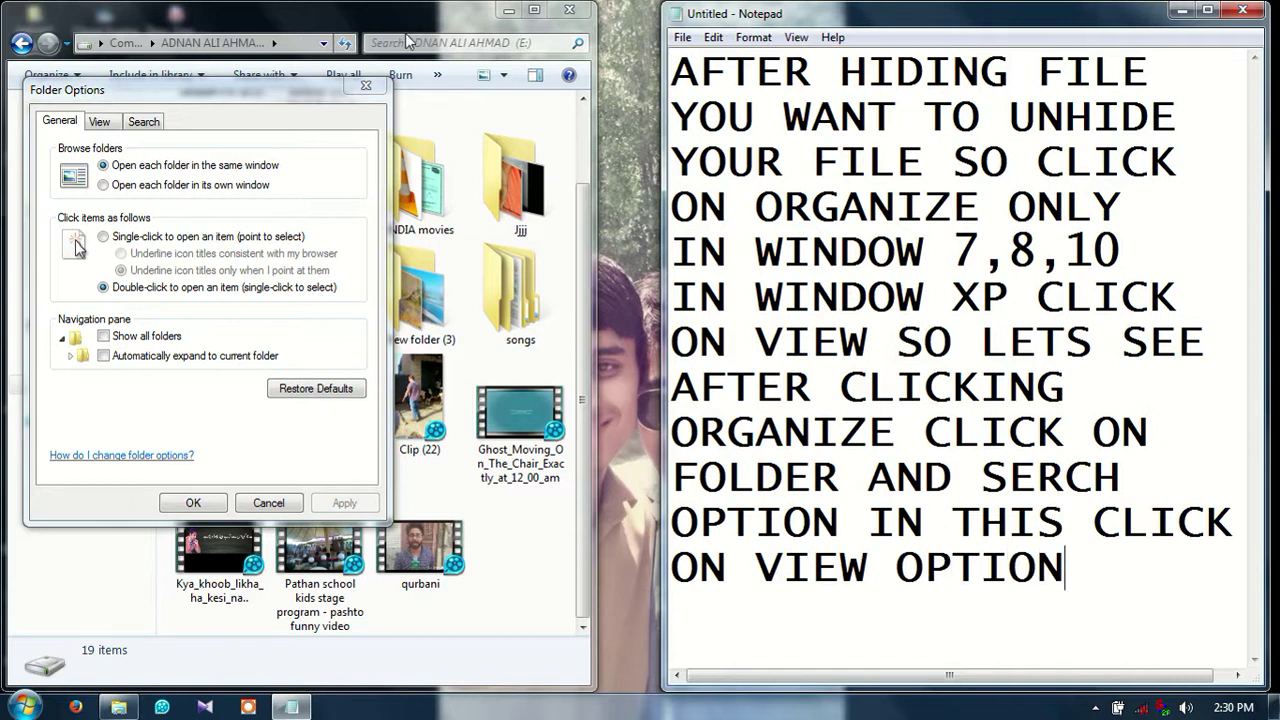
{"action": "left_click", "coordinate": [100, 121]}
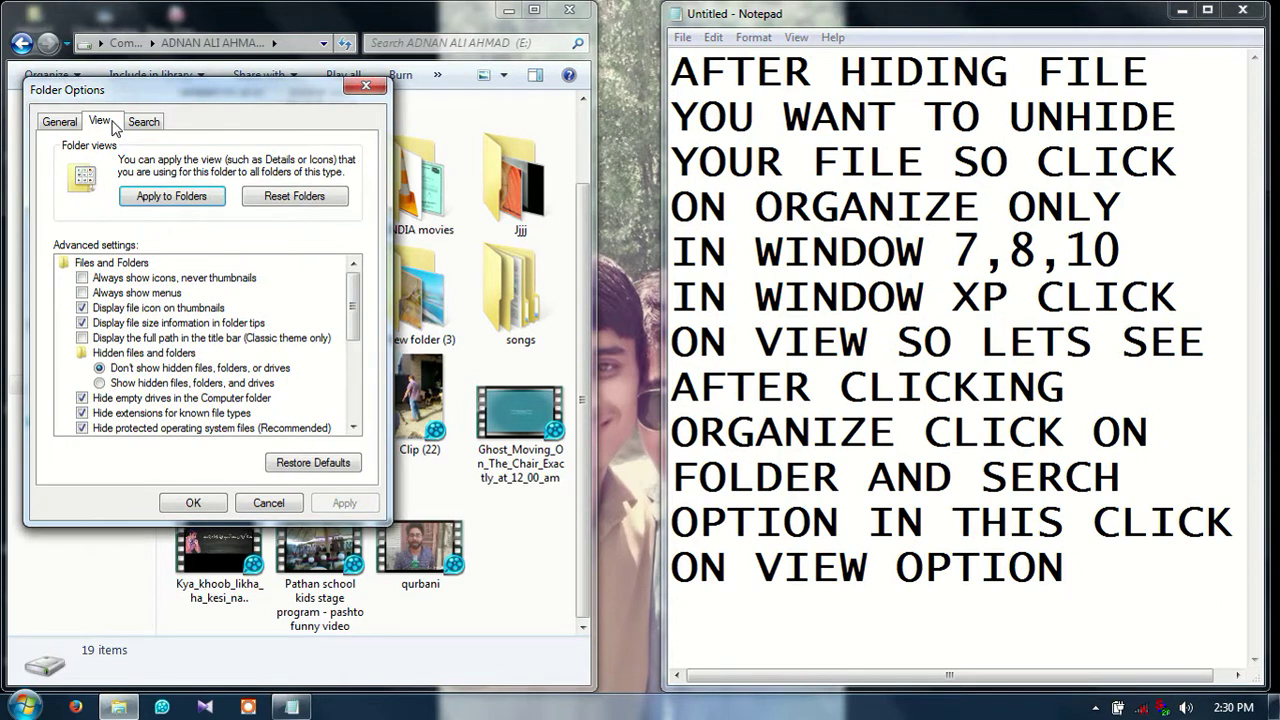
- Clear all the text from the note
{"action": "left_click", "coordinate": [1140, 614]}
{"action": "key", "text": "ctrl+Home"}
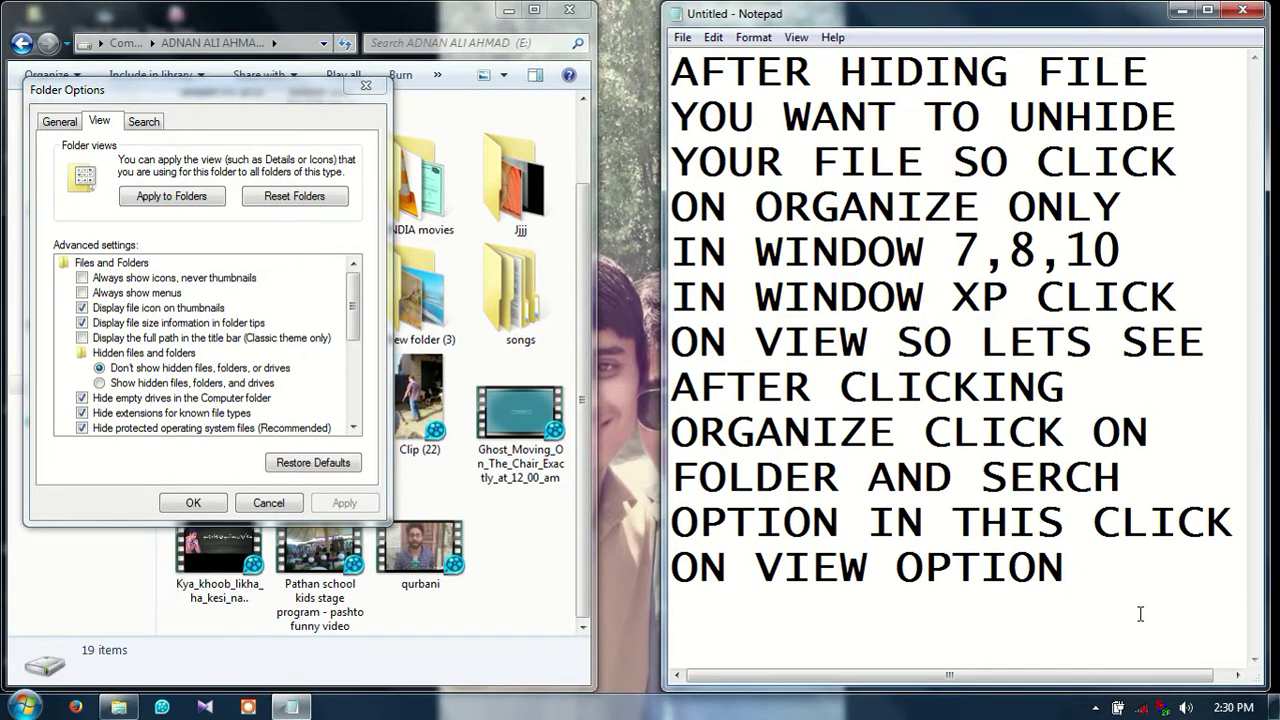
{"action": "key", "text": "ctrl+a"}
{"action": "key", "text": "Delete"}
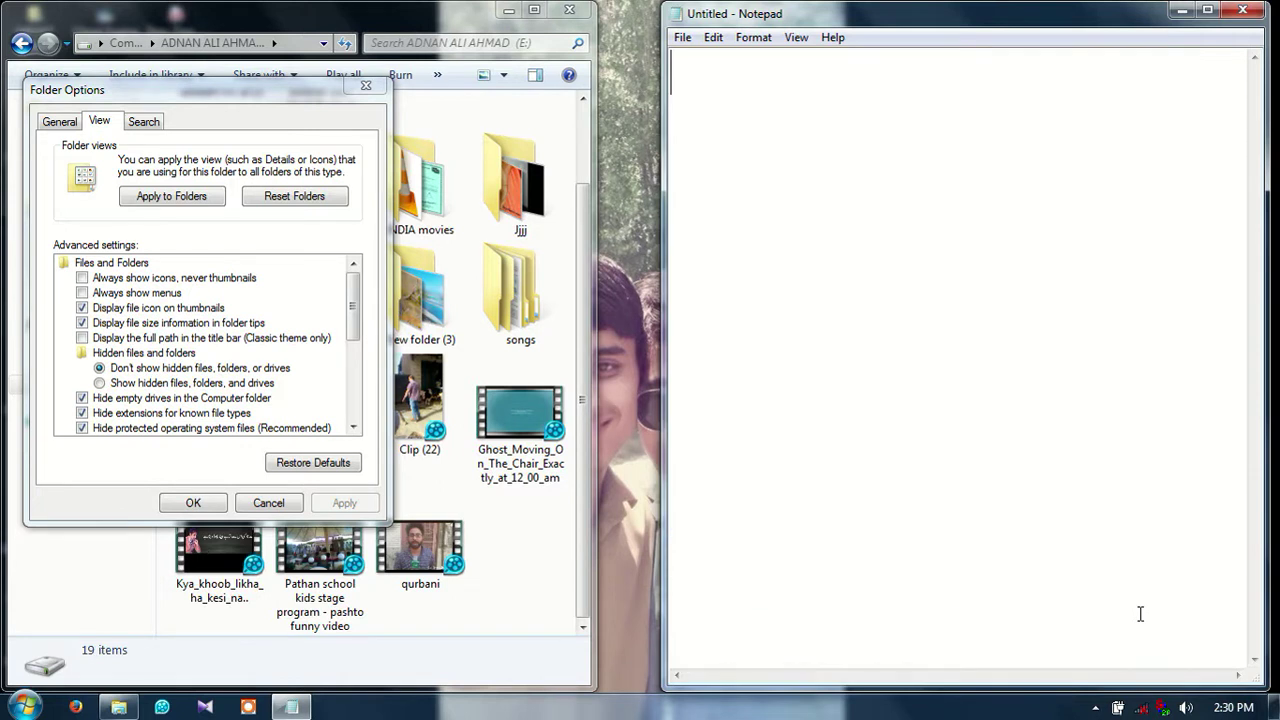
- Write the lines "IN VIEW CLICK ON" and "SHOW HIDDEN FILES" in the empty note
{"action": "type", "text": "IN"}
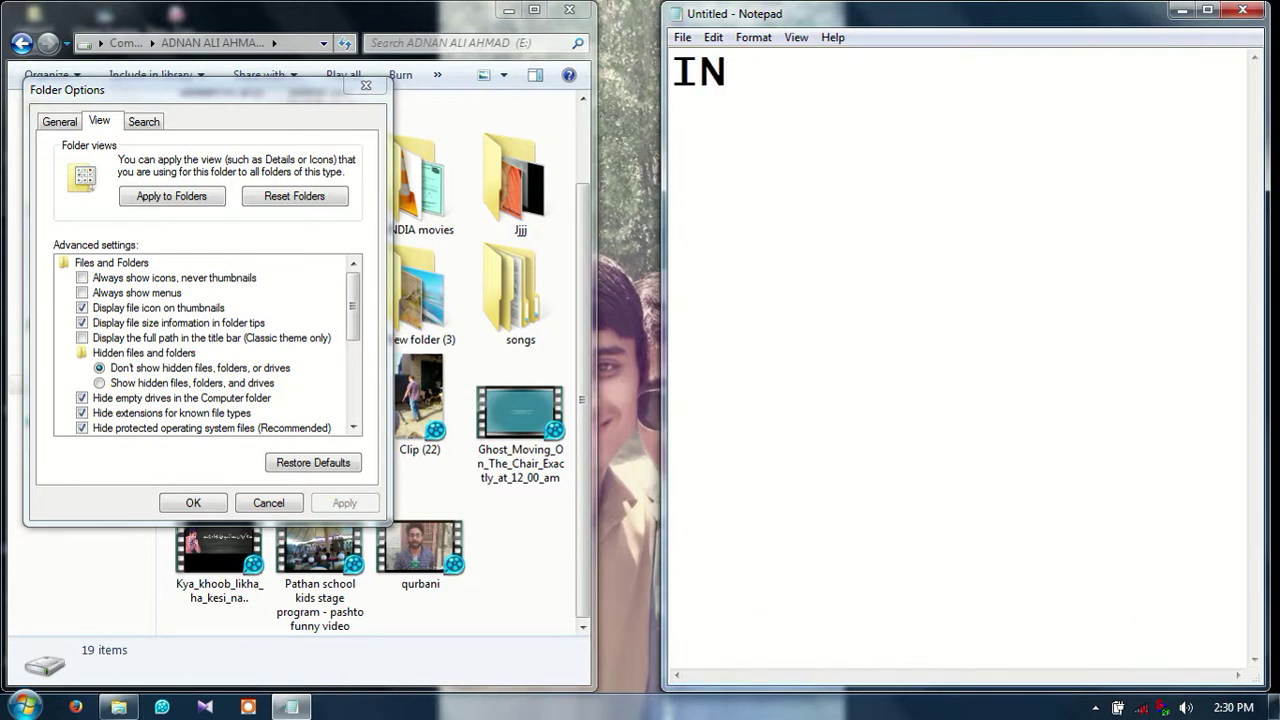
{"action": "type", "text": " VIEW "}
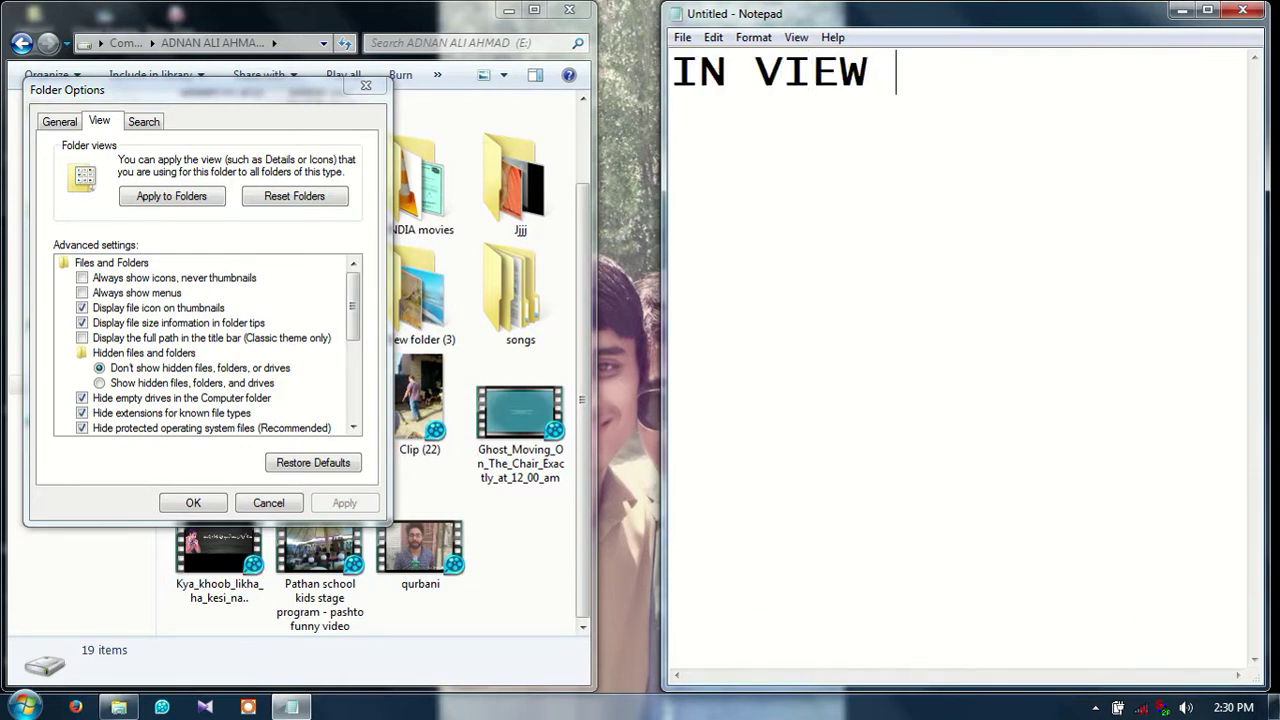
{"action": "type", "text": "CLICK "}
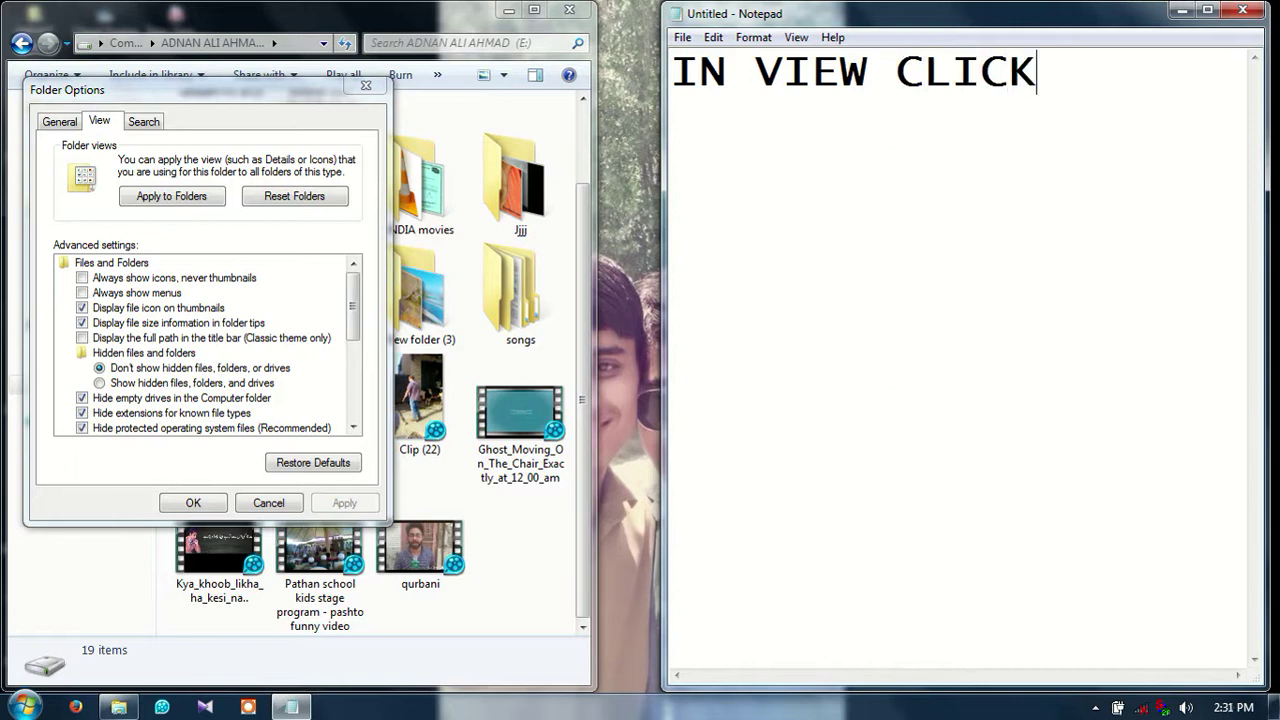
{"action": "type", "text": "ON"}
{"action": "key", "text": "Return"}
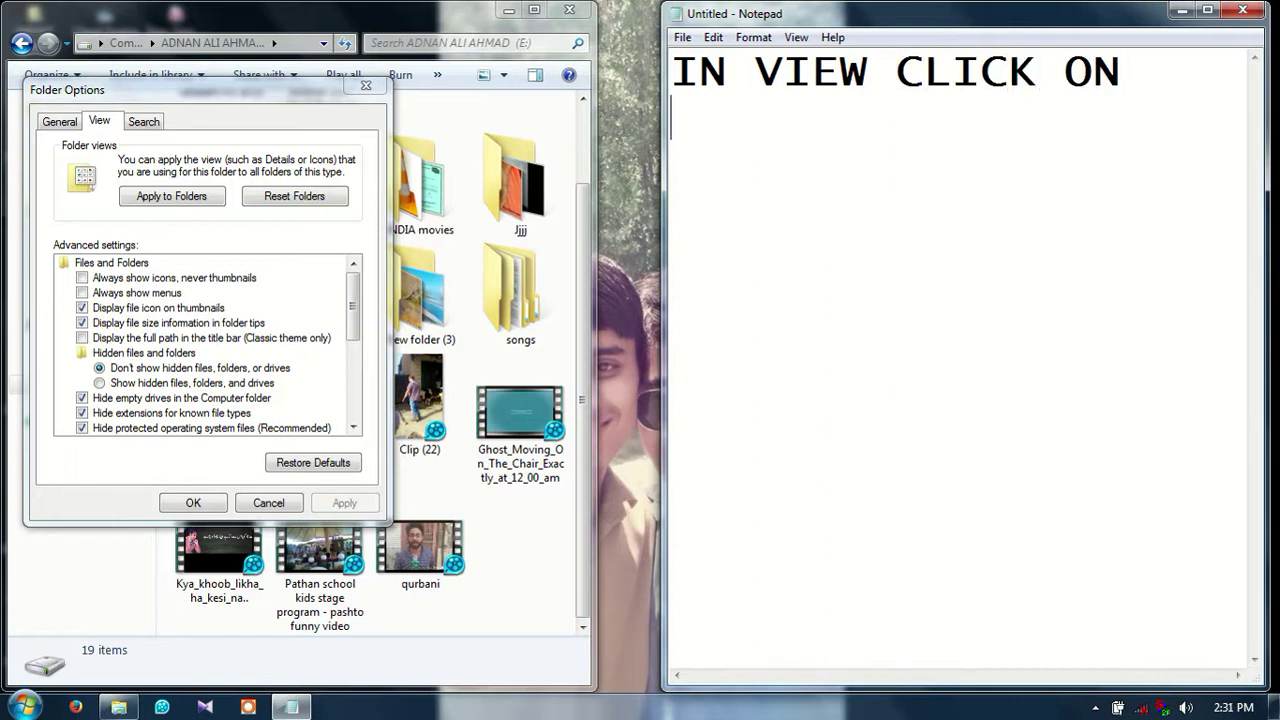
{"action": "type", "text": "HOW "}
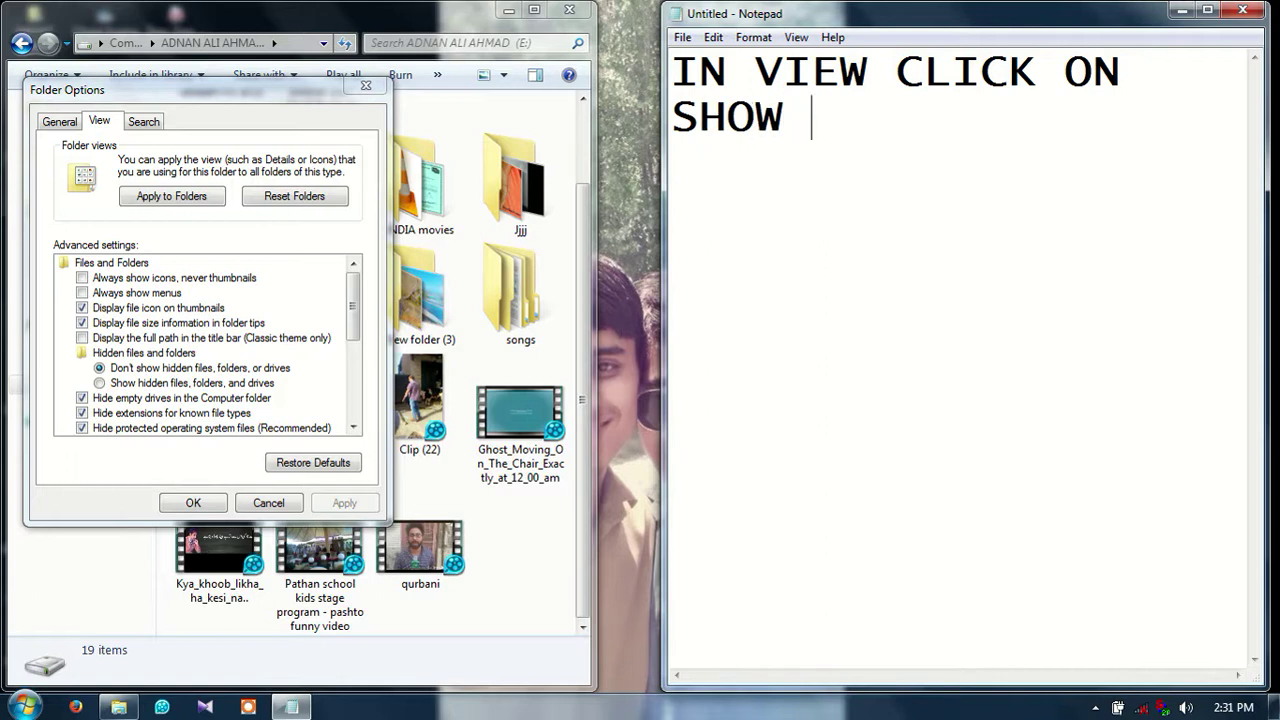
{"action": "type", "text": "HIDDE"}
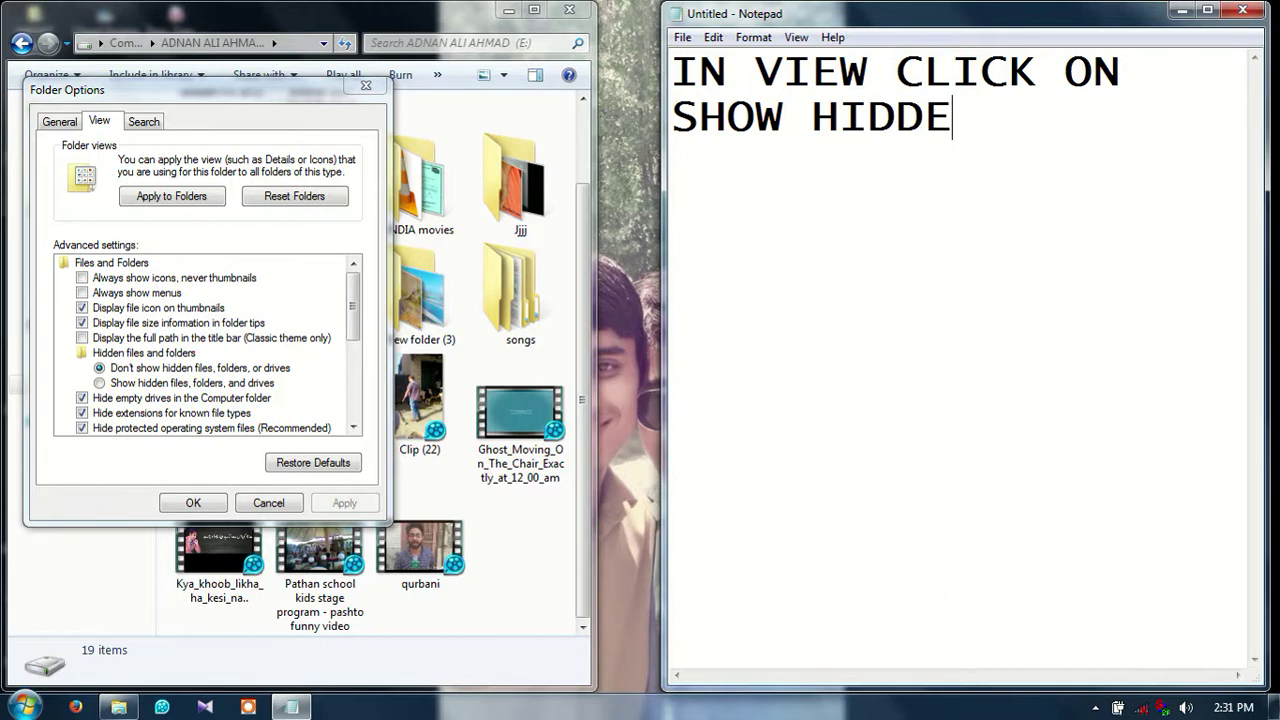
{"action": "type", "text": "N FILES"}
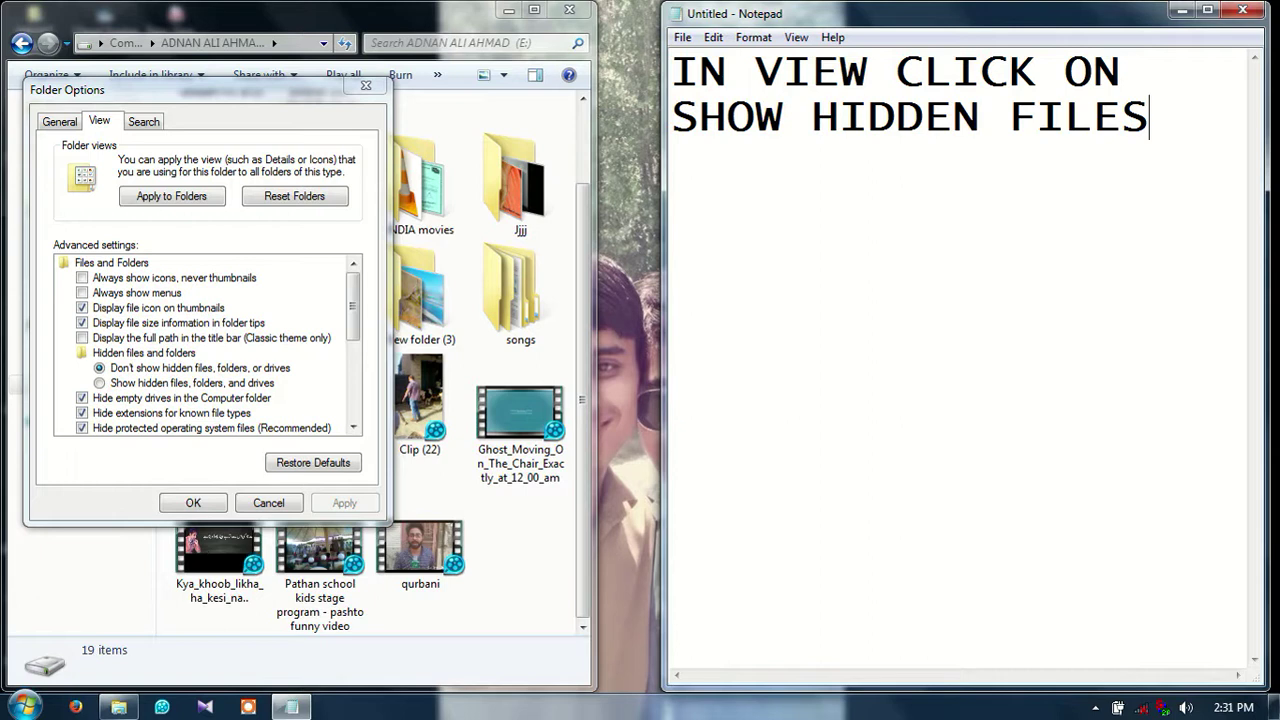
- Add the line "FOLDER AND DRIVES" below "SHOW HIDDEN FILES" in the note
{"action": "type", "text": "FOLD"}
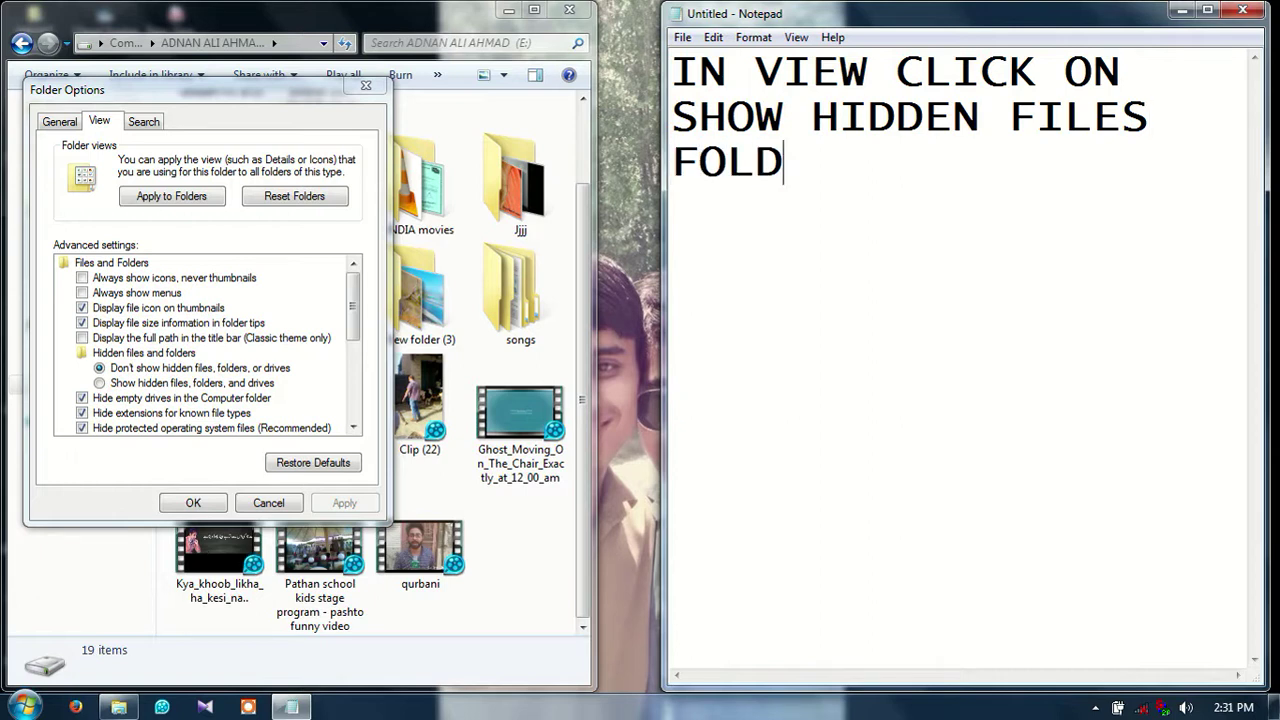
{"action": "type", "text": "ER AND "}
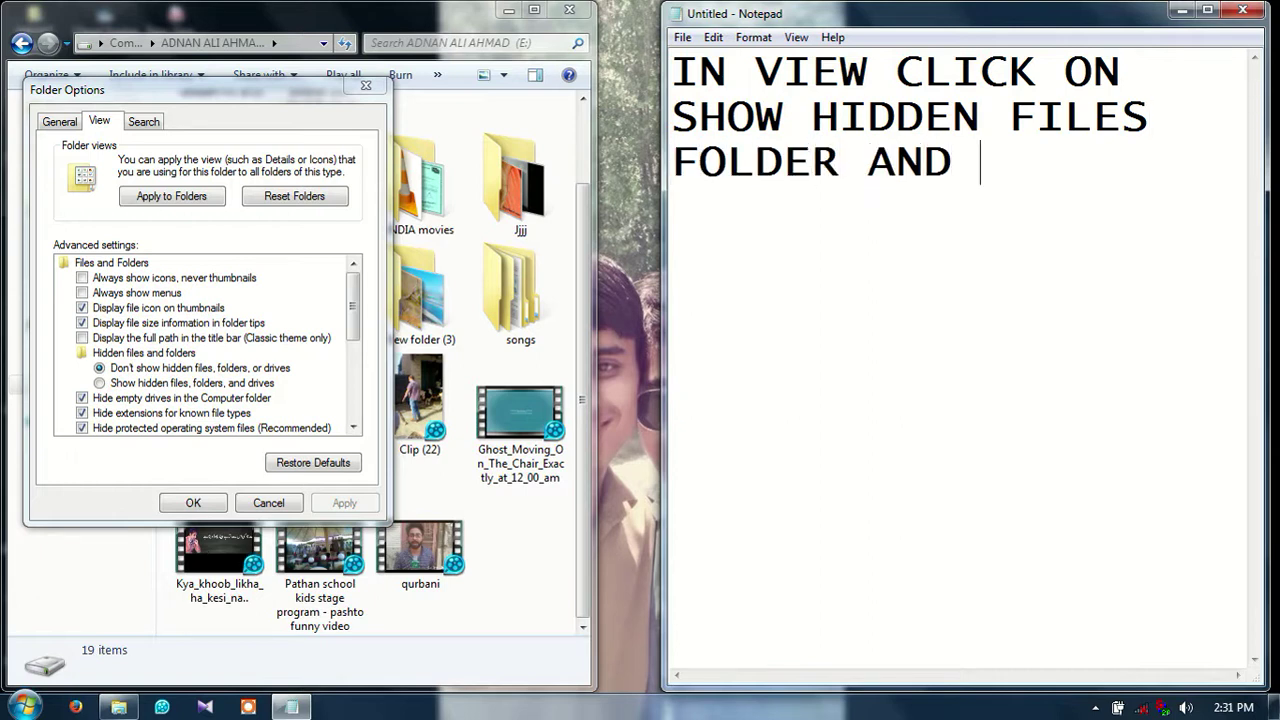
{"action": "type", "text": "DE"}
{"action": "key", "text": "BackSpace"}
{"action": "type", "text": "R"}
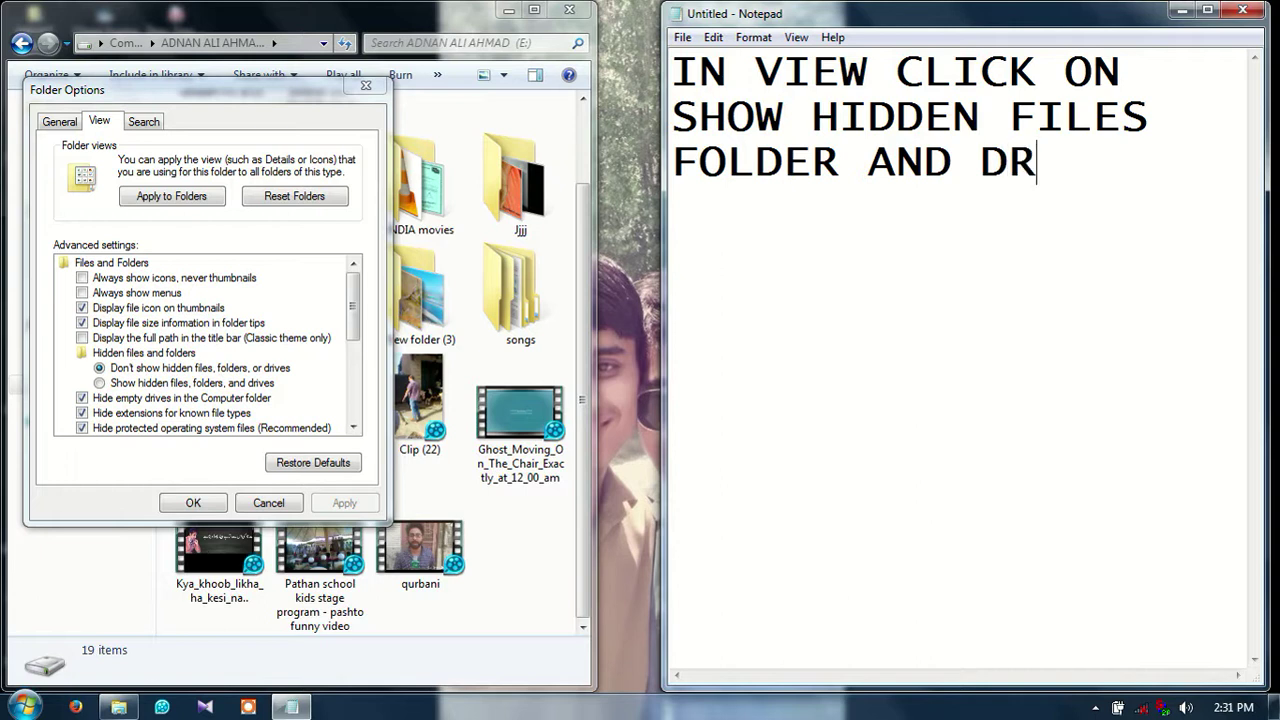
{"action": "type", "text": "IVES"}
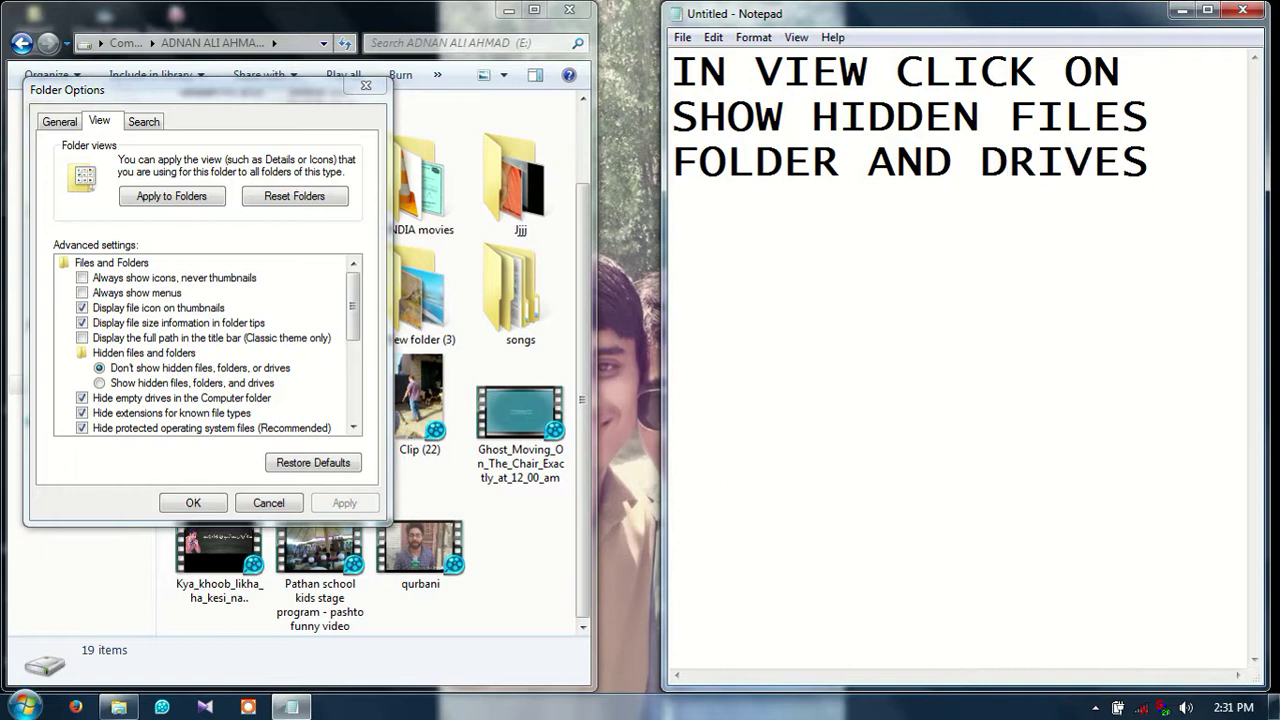
- Add "ETC......" on its own line below "FOLDER AND DRIVES" in the note
{"action": "type", "text": " ETC"}
{"action": "key", "text": "BackSpace"}
{"action": "key", "text": "BackSpace"}
{"action": "key", "text": "BackSpace"}
{"action": "key", "text": "Return"}
{"action": "type", "text": "ETC......"}
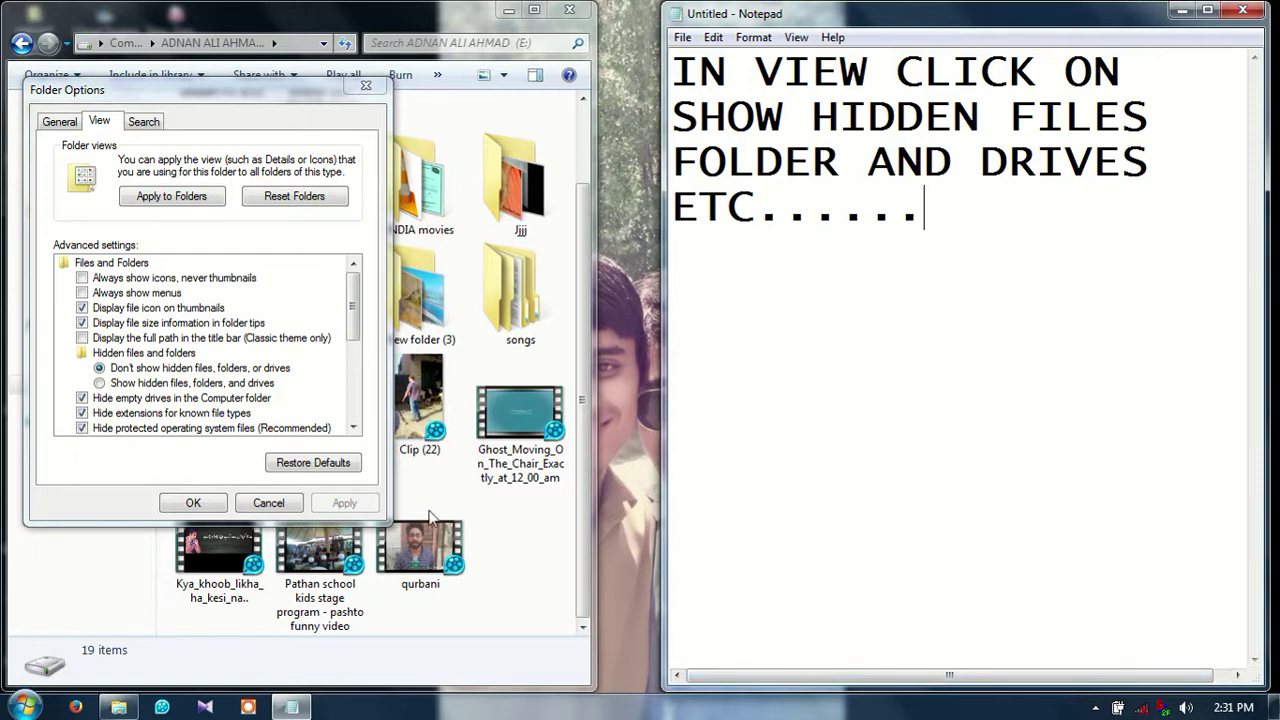
- Choose "Show hidden files, folders, and drives" in Folder Options, and add the line "THAN CLICK (OK)" to the note
{"action": "left_click", "coordinate": [168, 384]}
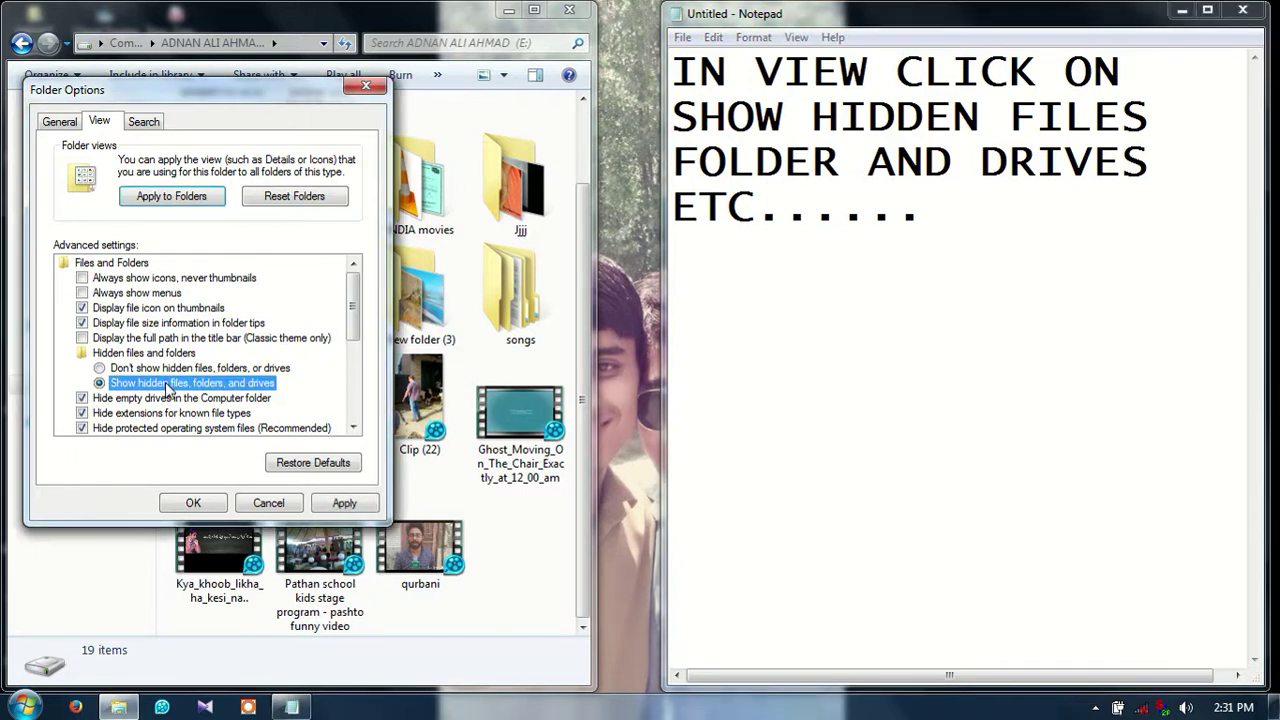
{"action": "left_click", "coordinate": [983, 288]}
{"action": "type", "text": "THAN CLICK "}
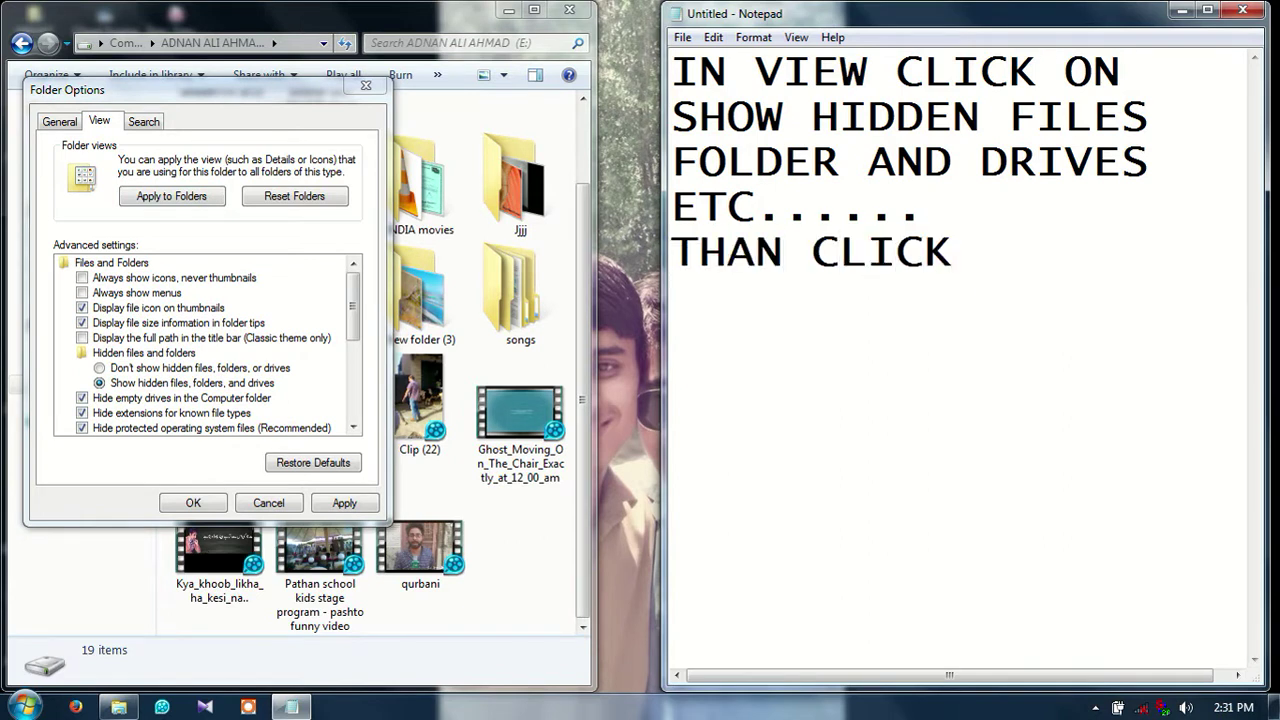
{"action": "type", "text": "OK"}
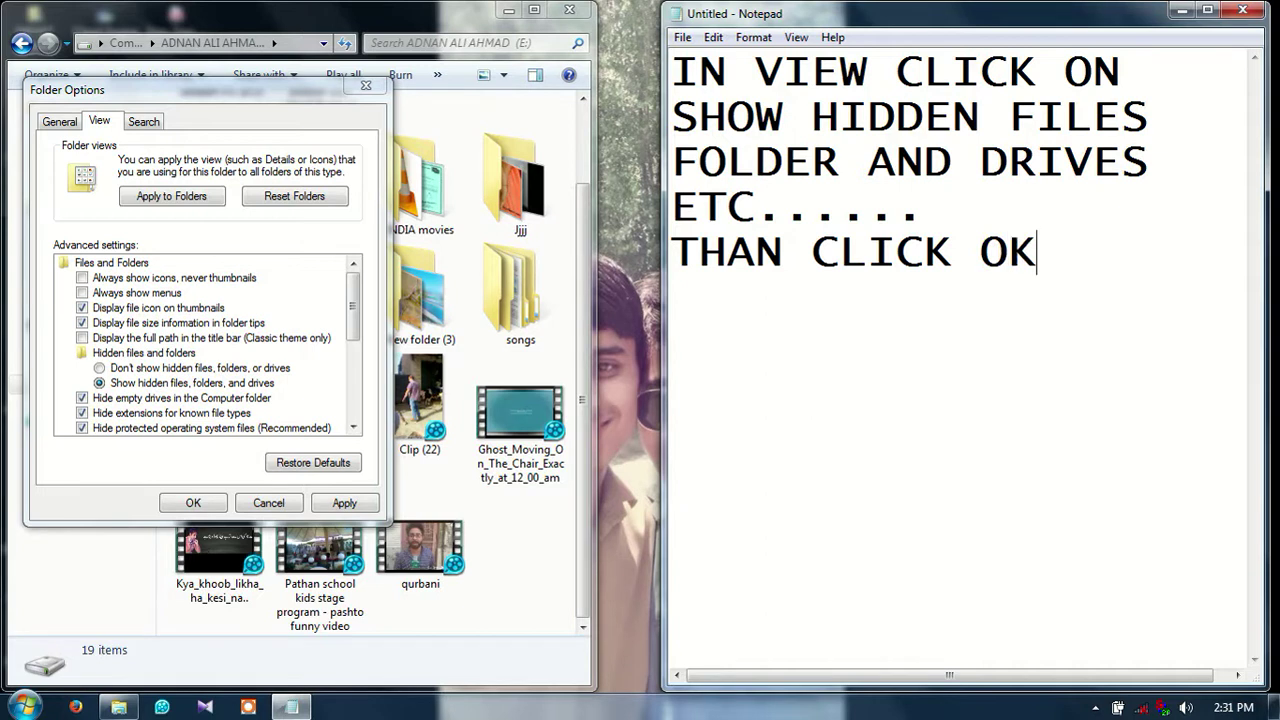
{"action": "key", "text": "Left"}
{"action": "key", "text": "Left"}
{"action": "type", "text": "("}
{"action": "key", "text": "Right"}
{"action": "key", "text": "Right"}
{"action": "type", "text": ")"}
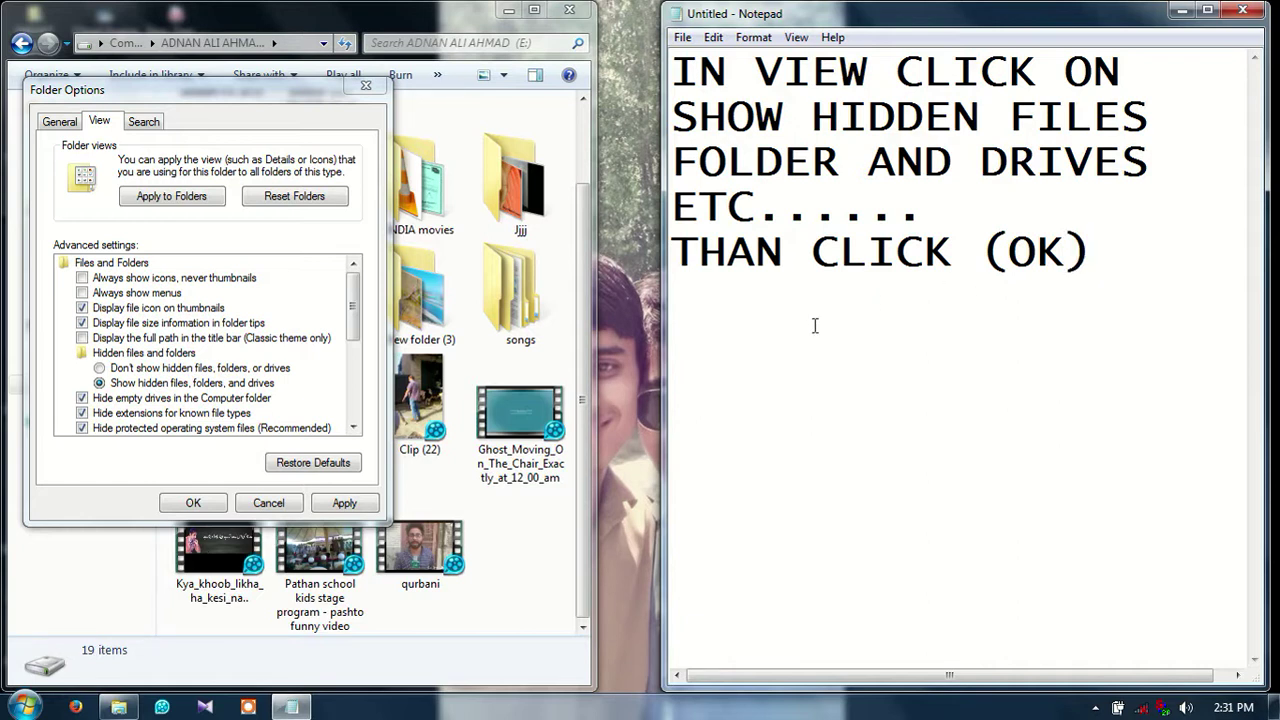
- Apply the hidden-files setting by closing Folder Options, and add the line "YOU CAN SEE THE" to the note
{"action": "left_click", "coordinate": [185, 500]}
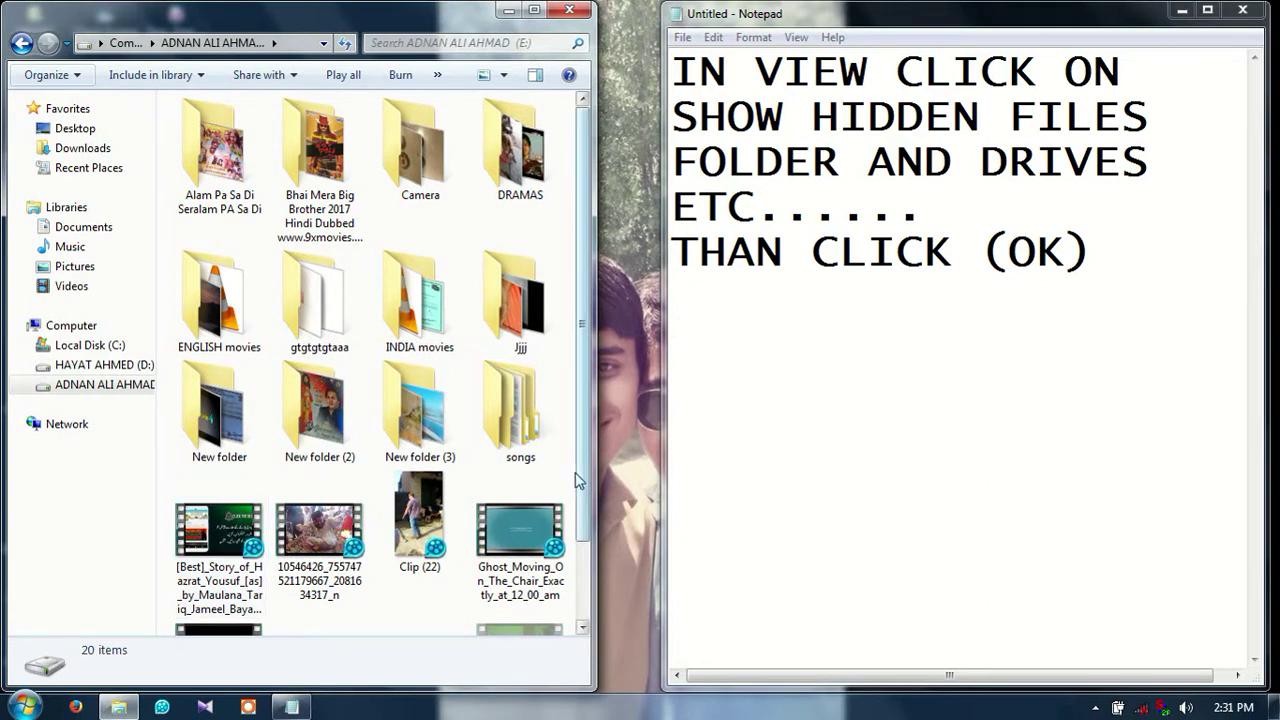
{"action": "left_click", "coordinate": [1034, 329]}
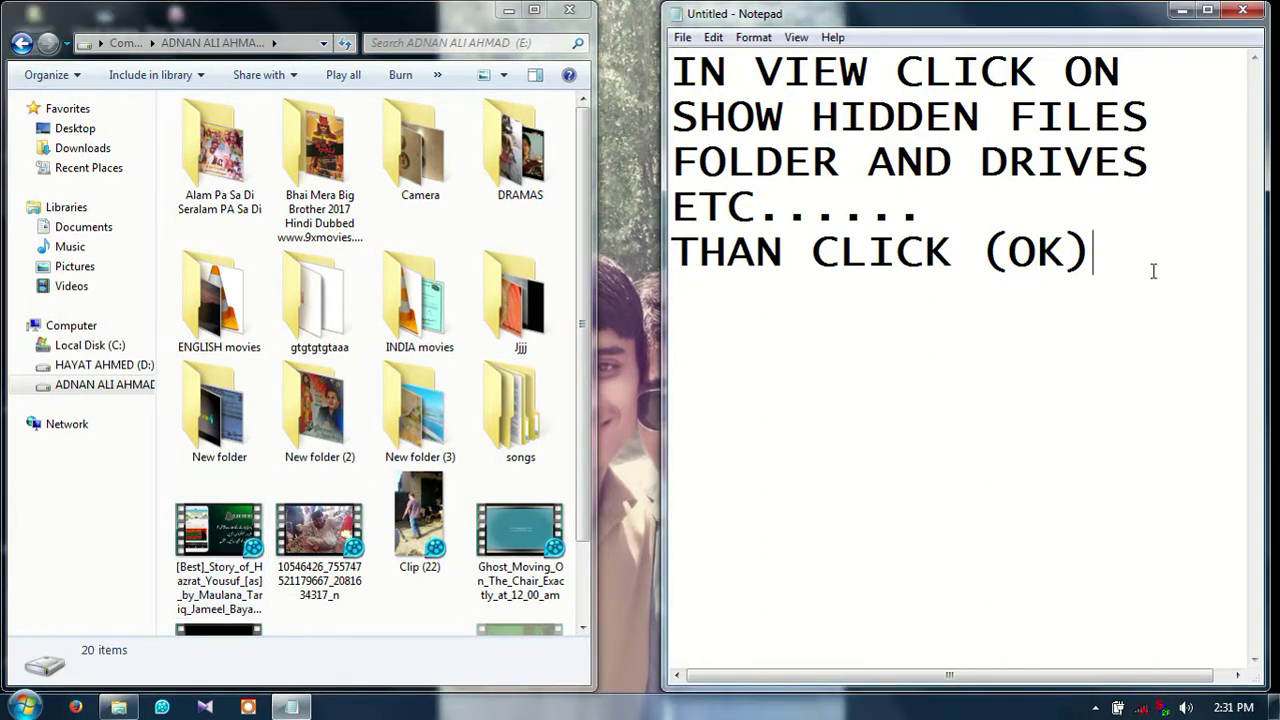
{"action": "key", "text": "Return"}
{"action": "type", "text": "YOU CAN"}
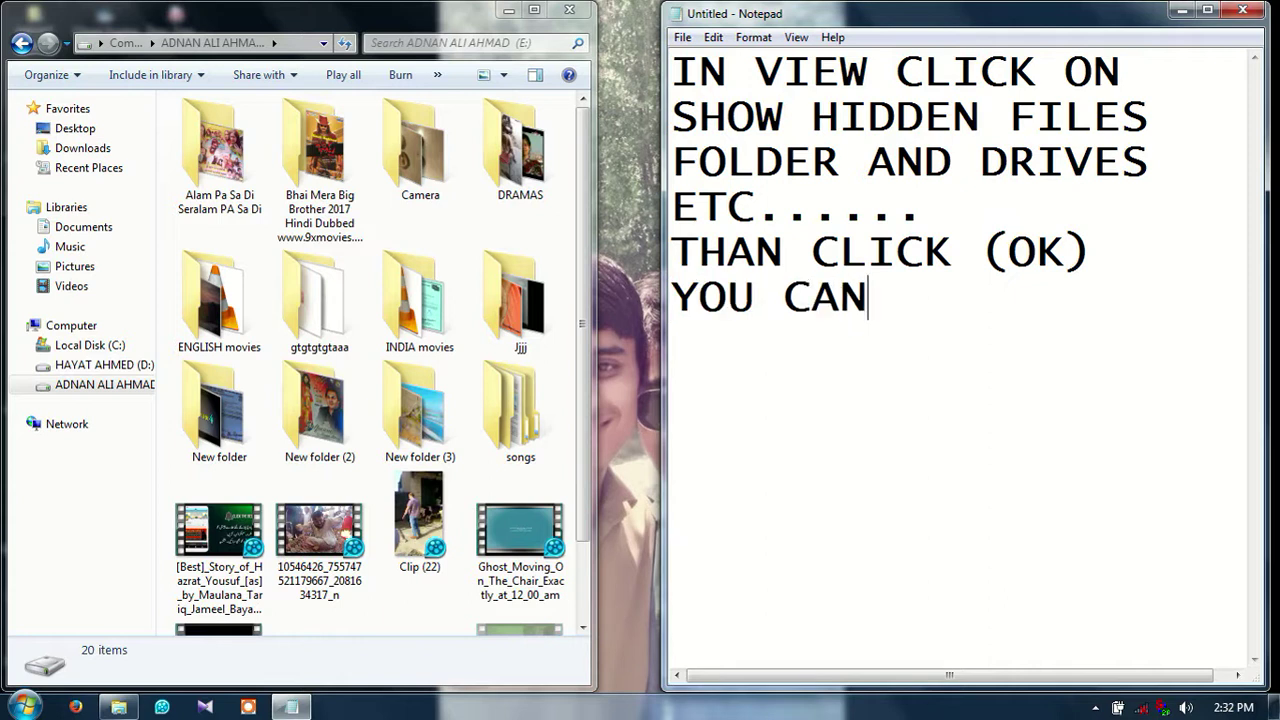
{"action": "type", "text": " SEE TH"}
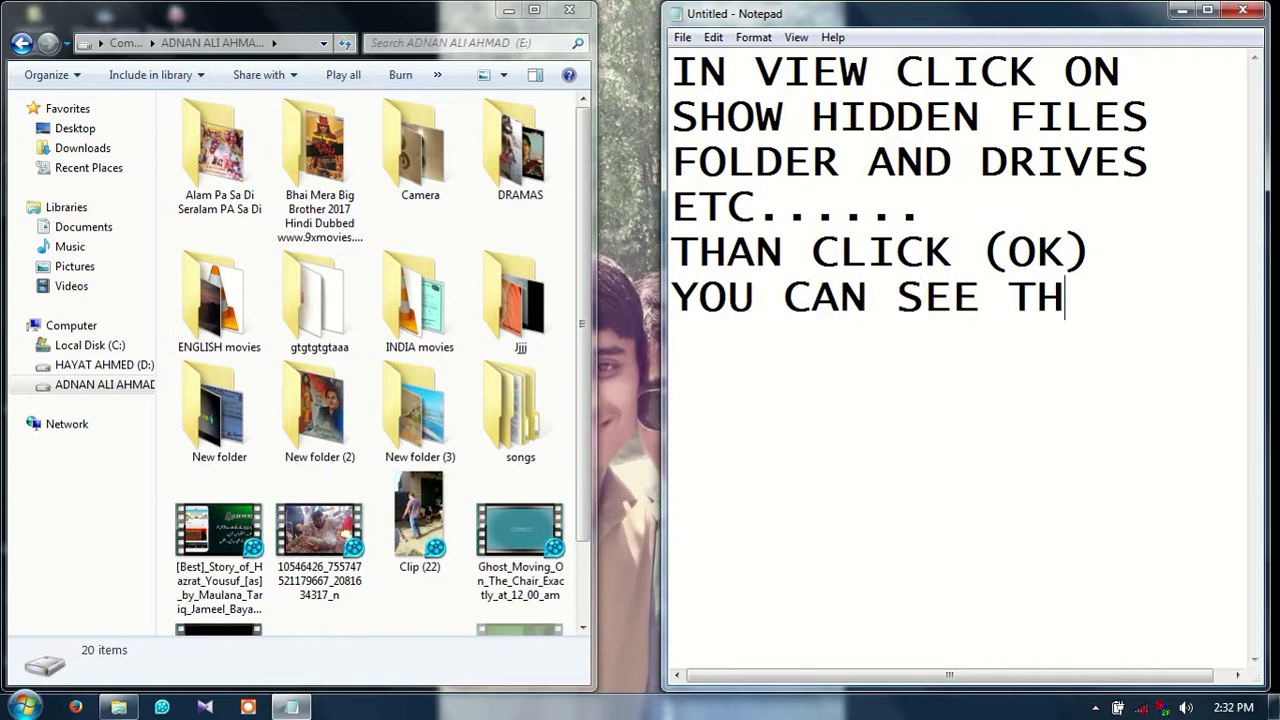
{"action": "type", "text": "E F"}
{"action": "key", "text": "BackSpace"}
{"action": "type", "text": "HID"}
{"action": "key", "text": "BackSpace"}
{"action": "key", "text": "BackSpace"}
{"action": "key", "text": "BackSpace"}
- Add the line "HIDDEN FILE ETC..." below "YOU CAN SEE THE" in the note
{"action": "key", "text": "Return"}
{"action": "type", "text": "HIDDR"}
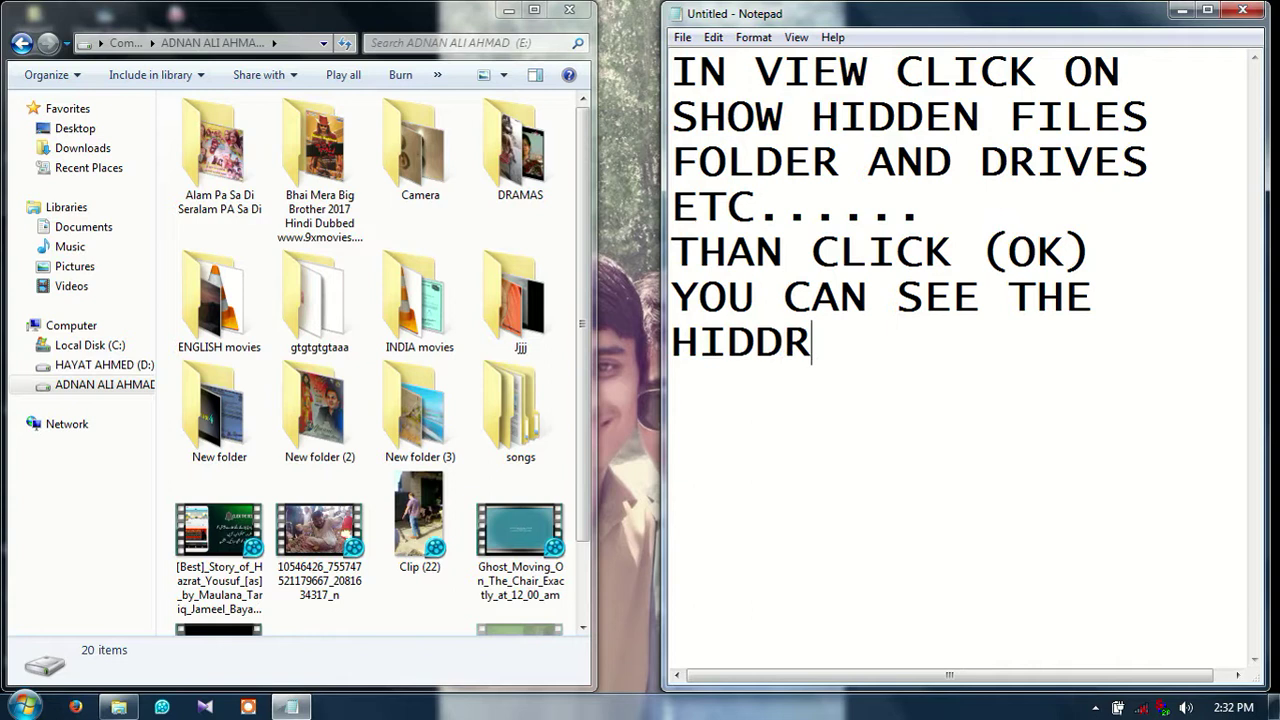
{"action": "key", "text": "BackSpace"}
{"action": "type", "text": "EN "}
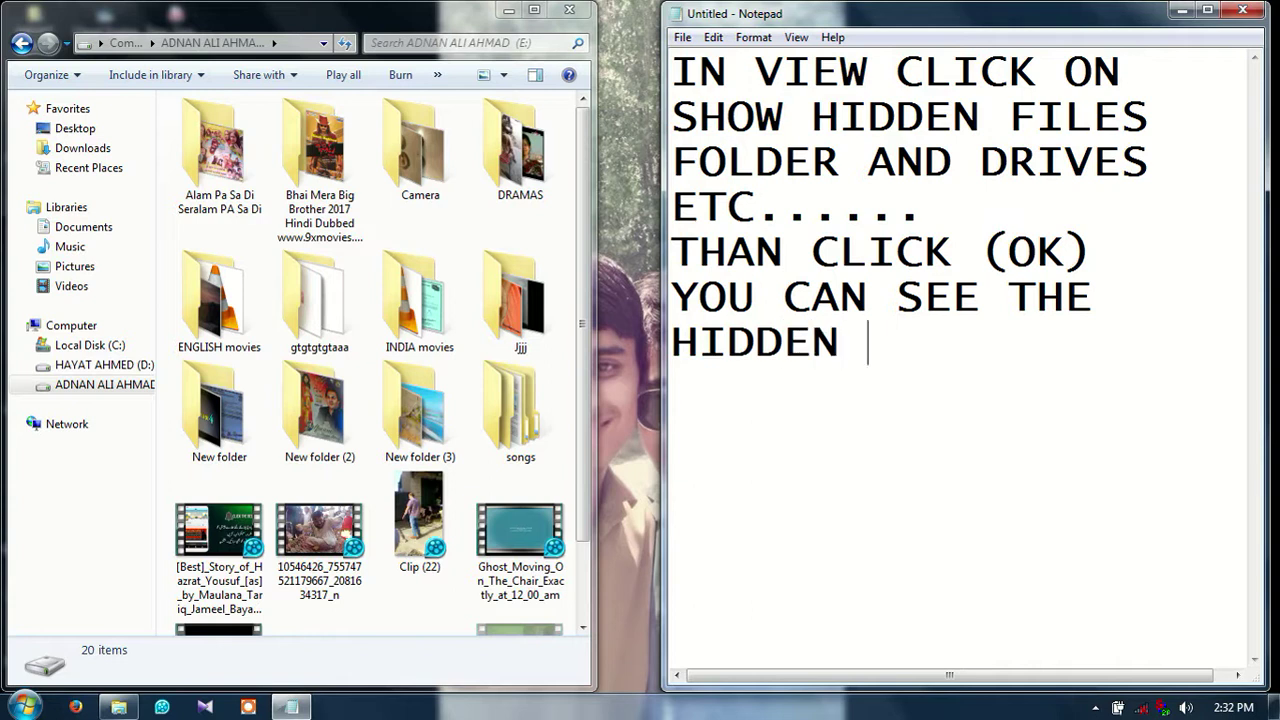
{"action": "type", "text": "FILE ETC..."}
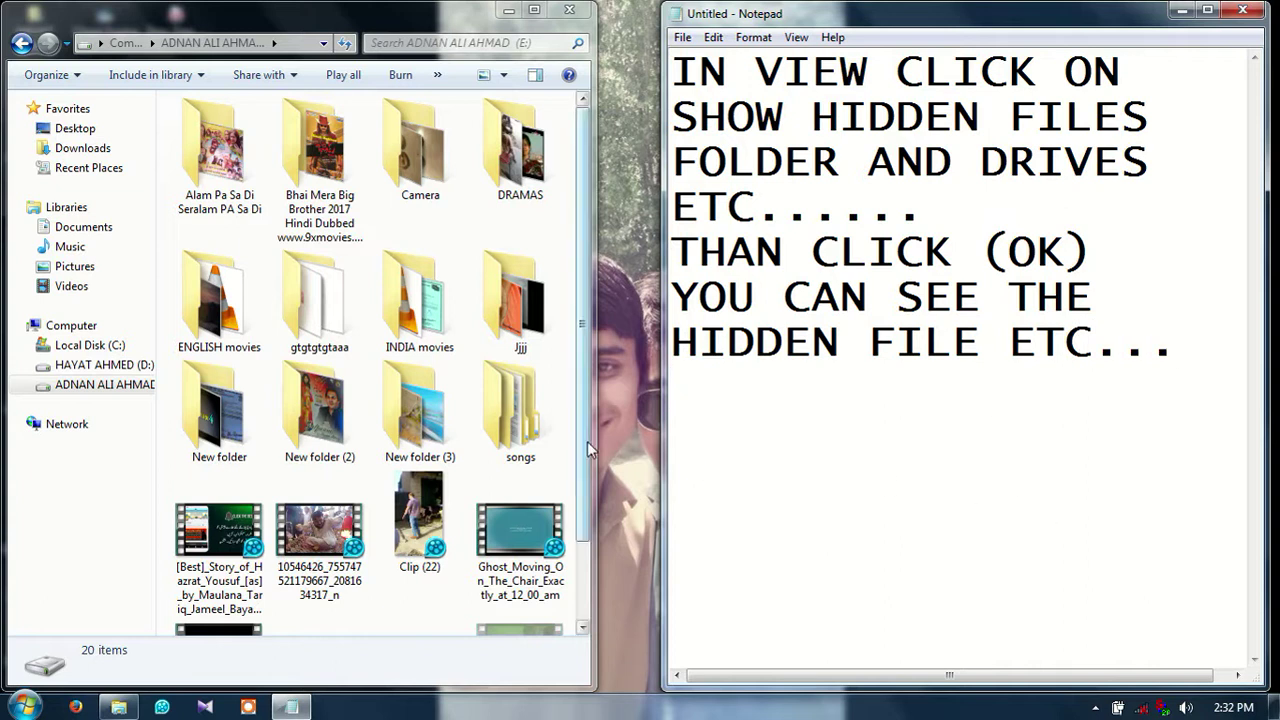
- Find and select the hidden video Rocking_Chair_Scary_Pop_Up! in the E: drive, and return to the note
{"action": "left_click", "coordinate": [589, 538]}
{"action": "left_click", "coordinate": [506, 562]}
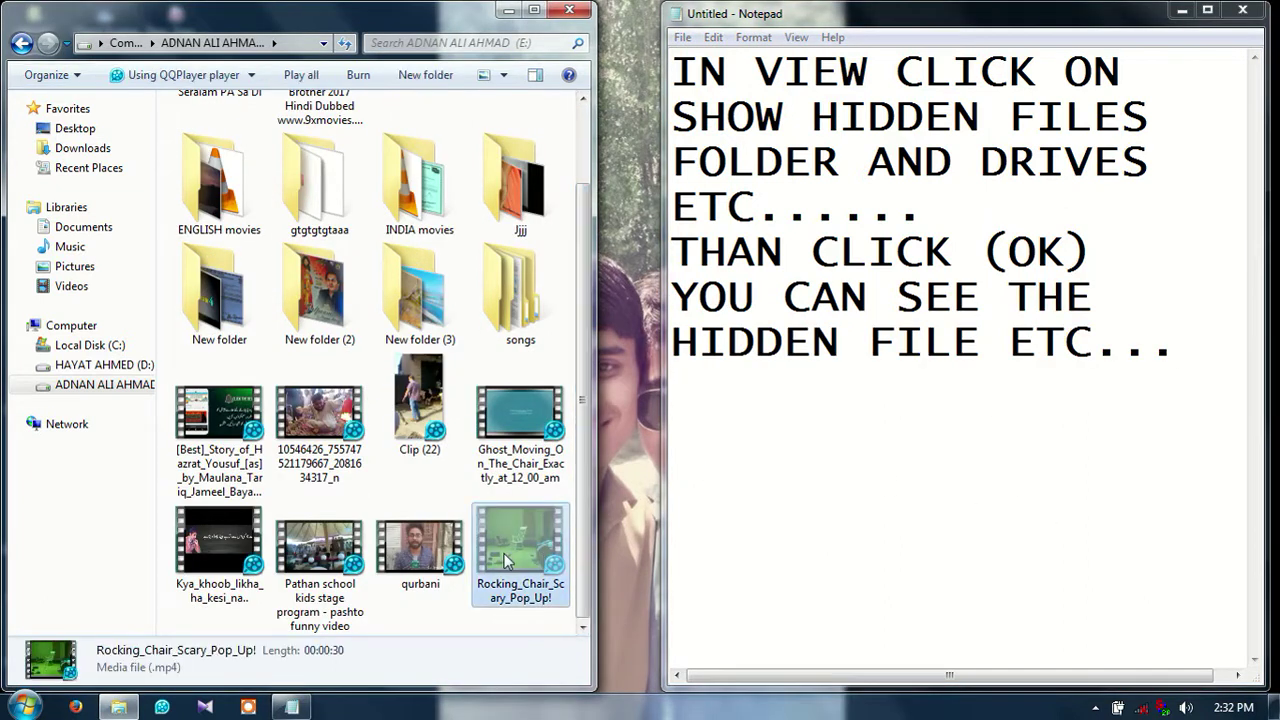
{"action": "left_click", "coordinate": [880, 491]}
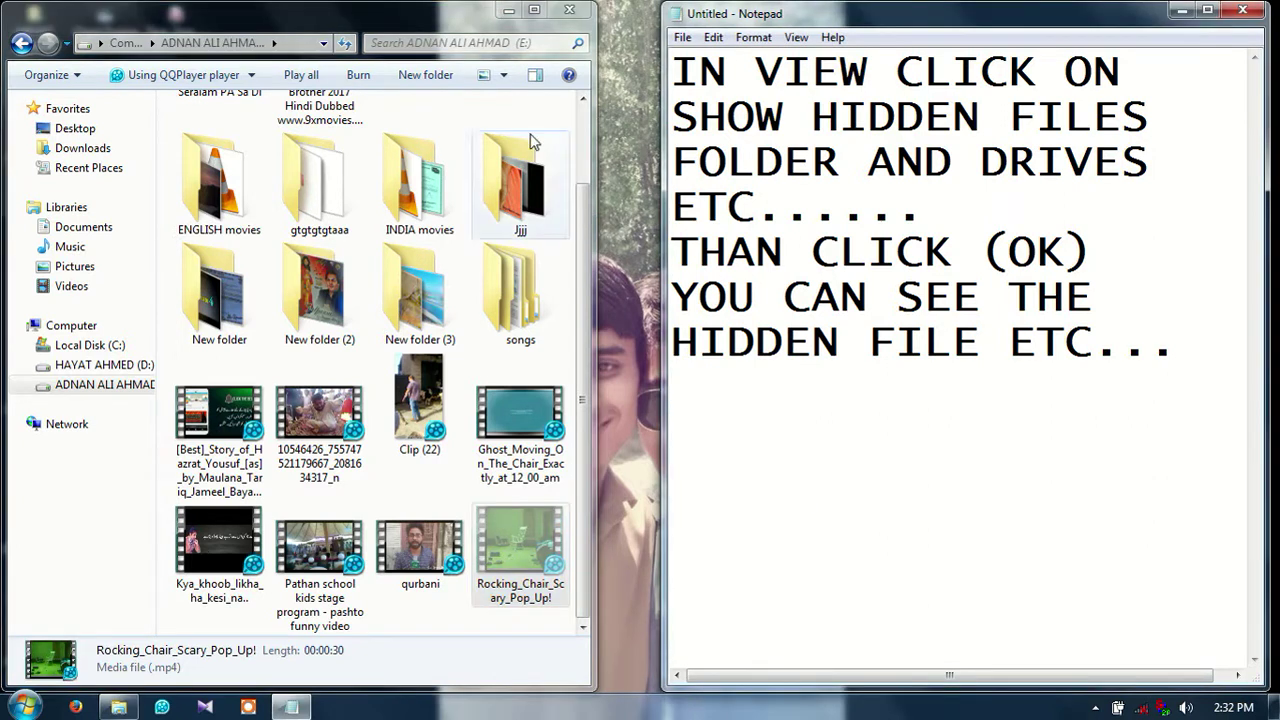
- Maximize the Notepad window and delete all of the note's text
{"action": "left_click_drag", "start_coordinate": [954, 8], "coordinate": [954, 55]}
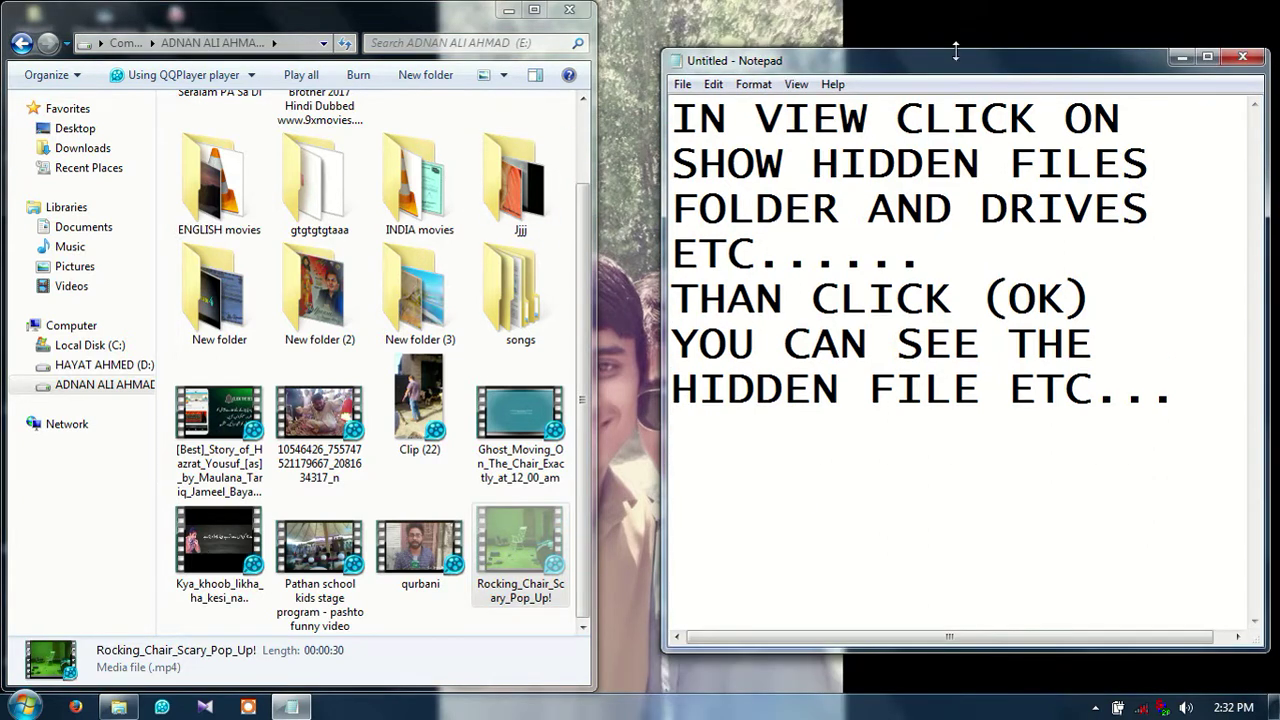
{"action": "left_click", "coordinate": [1207, 57]}
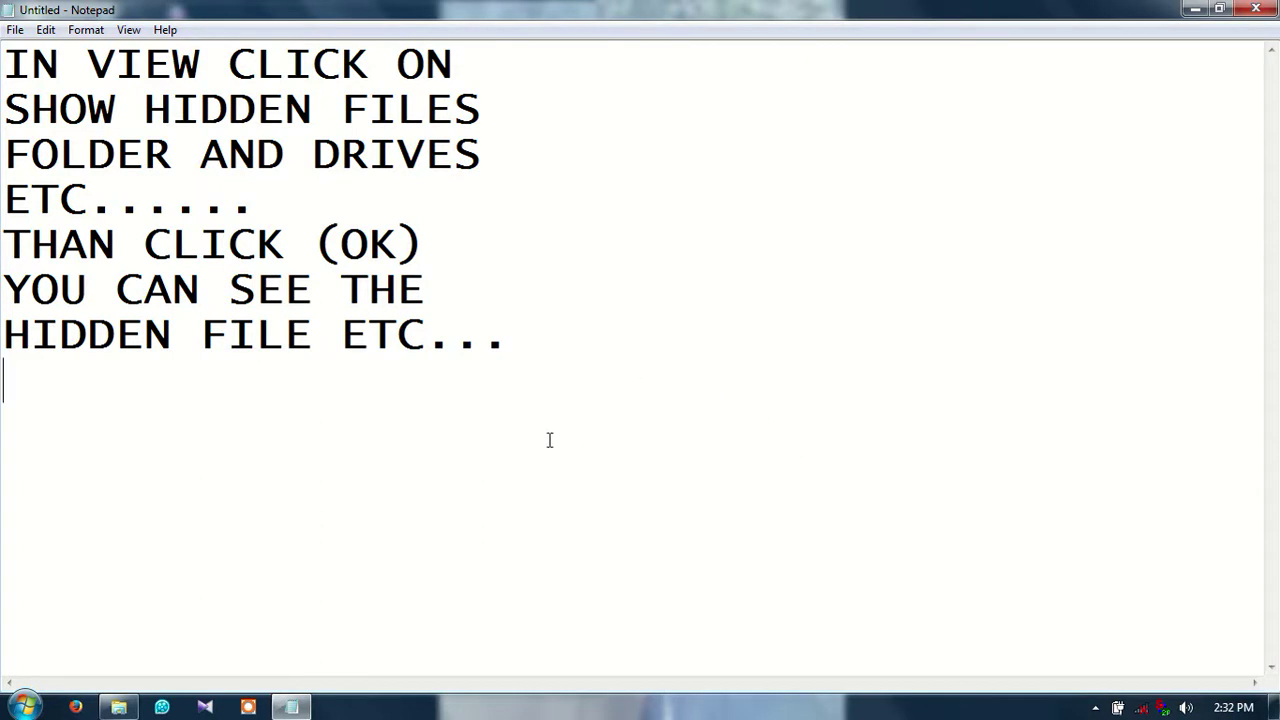
{"action": "key", "text": "ctrl+a"}
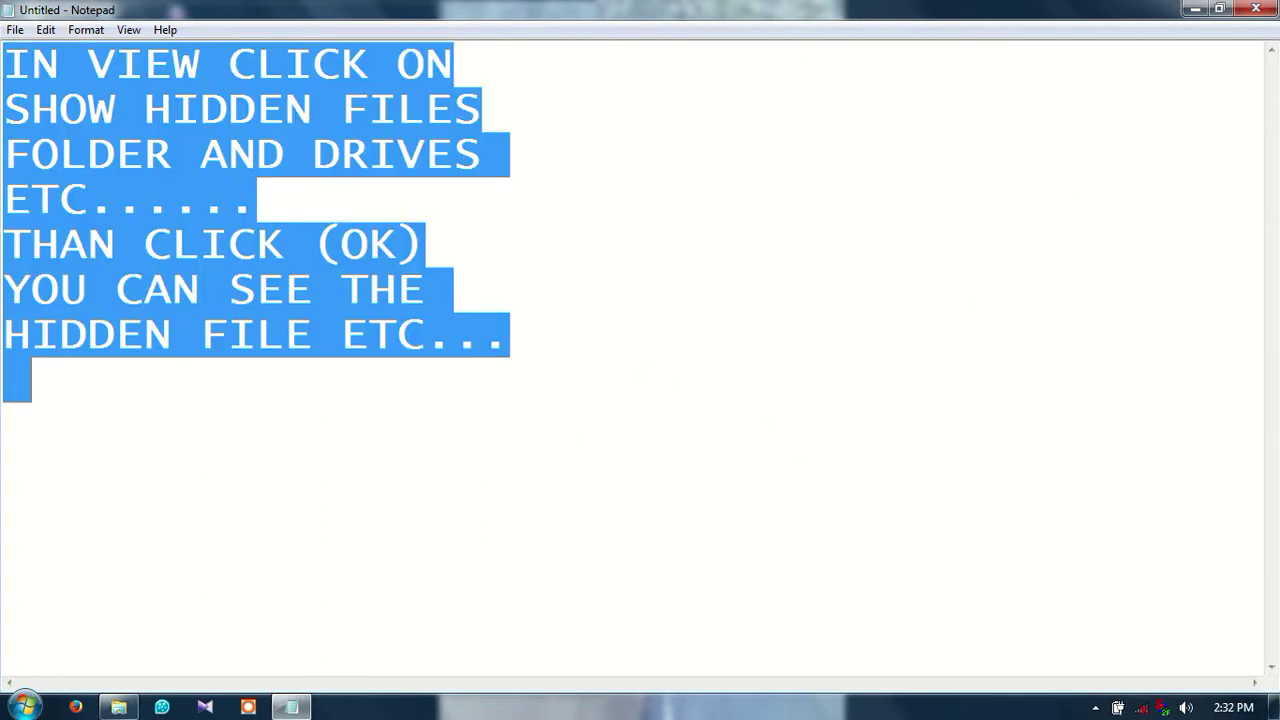
{"action": "key", "text": "BackSpace"}
- Write an indented first line "THANKS FOR WATCHING MY VEDIO" in the empty note and start a second line with "PLEZ"
{"action": "type", "text": "THAN"}
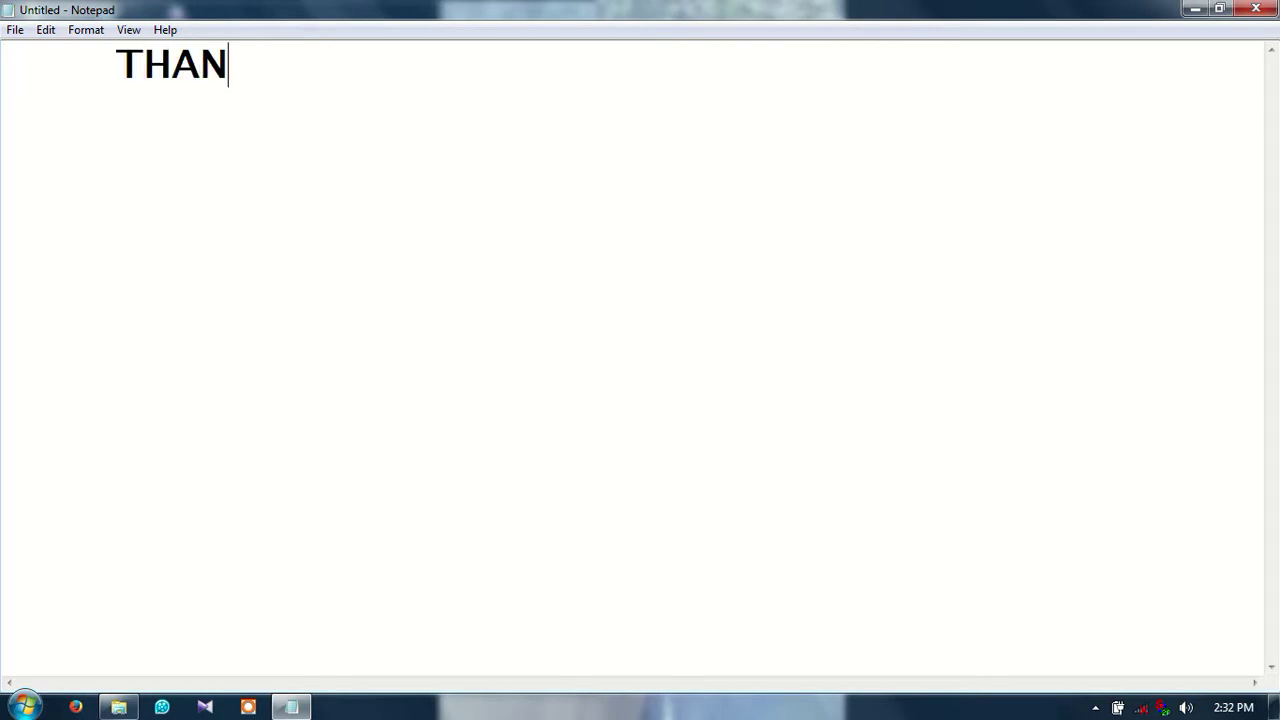
{"action": "type", "text": "KS FOR"}
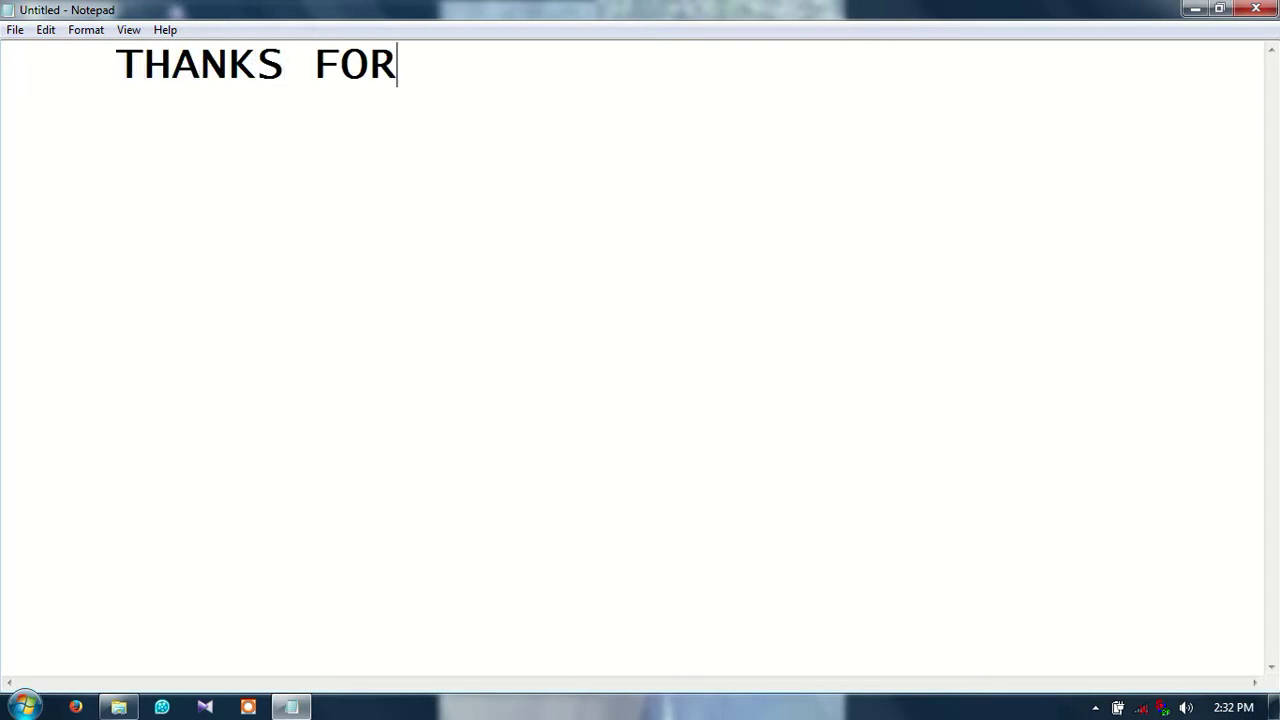
{"action": "type", "text": " WAT"}
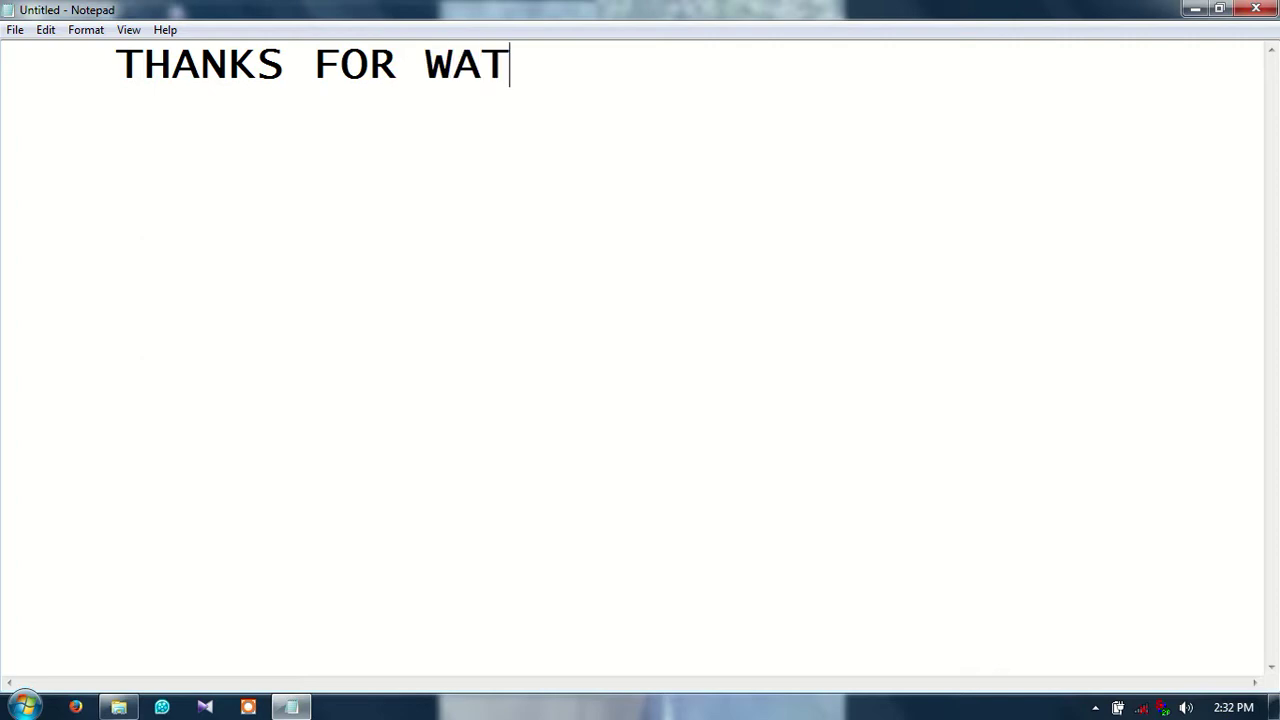
{"action": "type", "text": "CHING "}
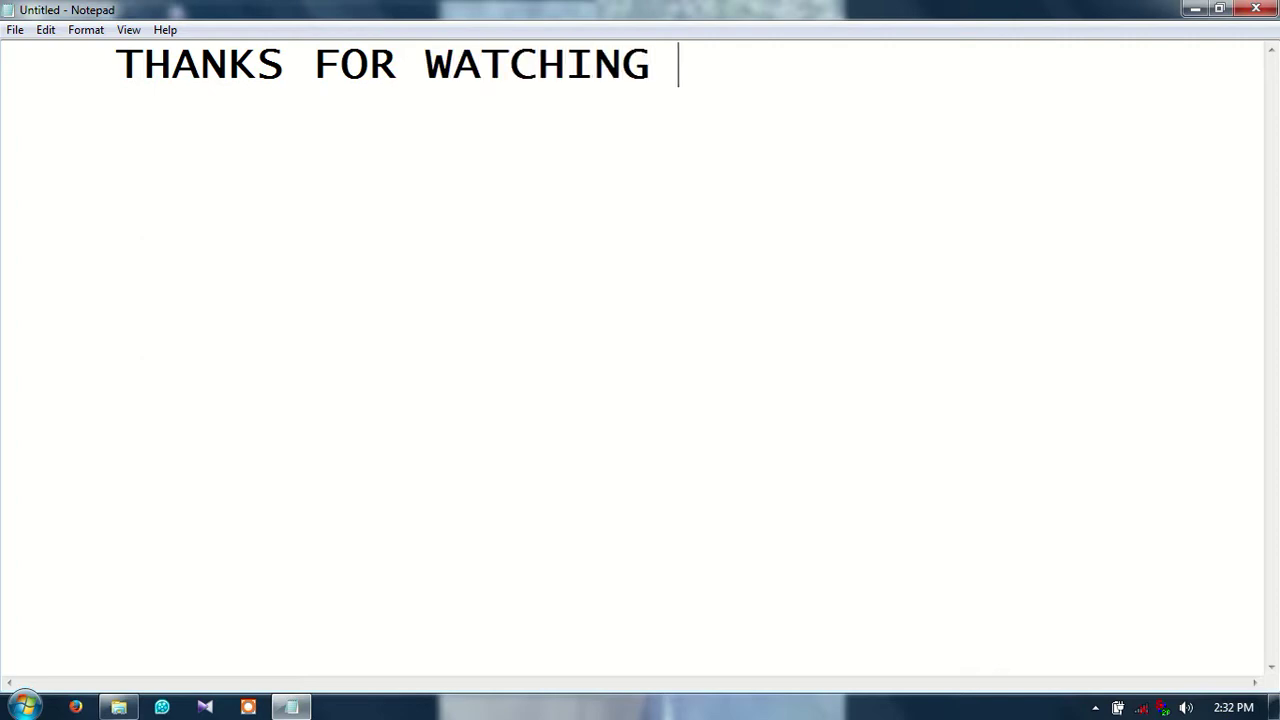
{"action": "type", "text": "MY V"}
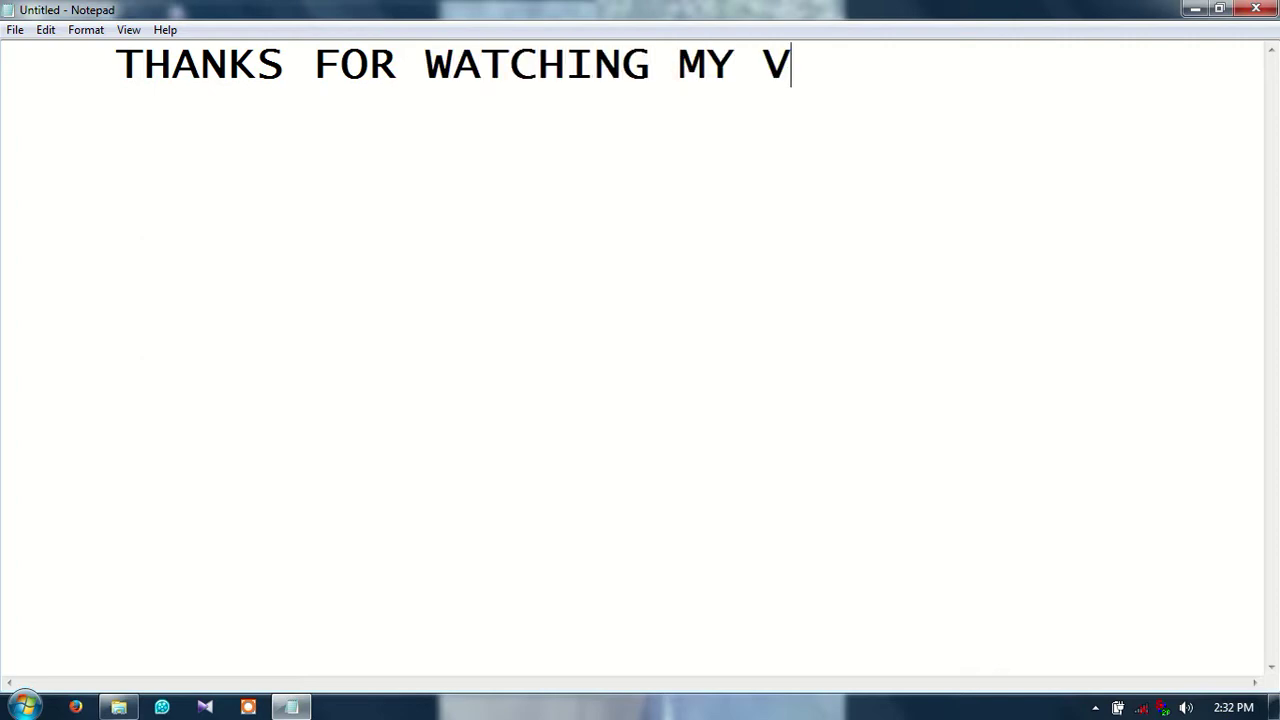
{"action": "type", "text": "EDIO "}
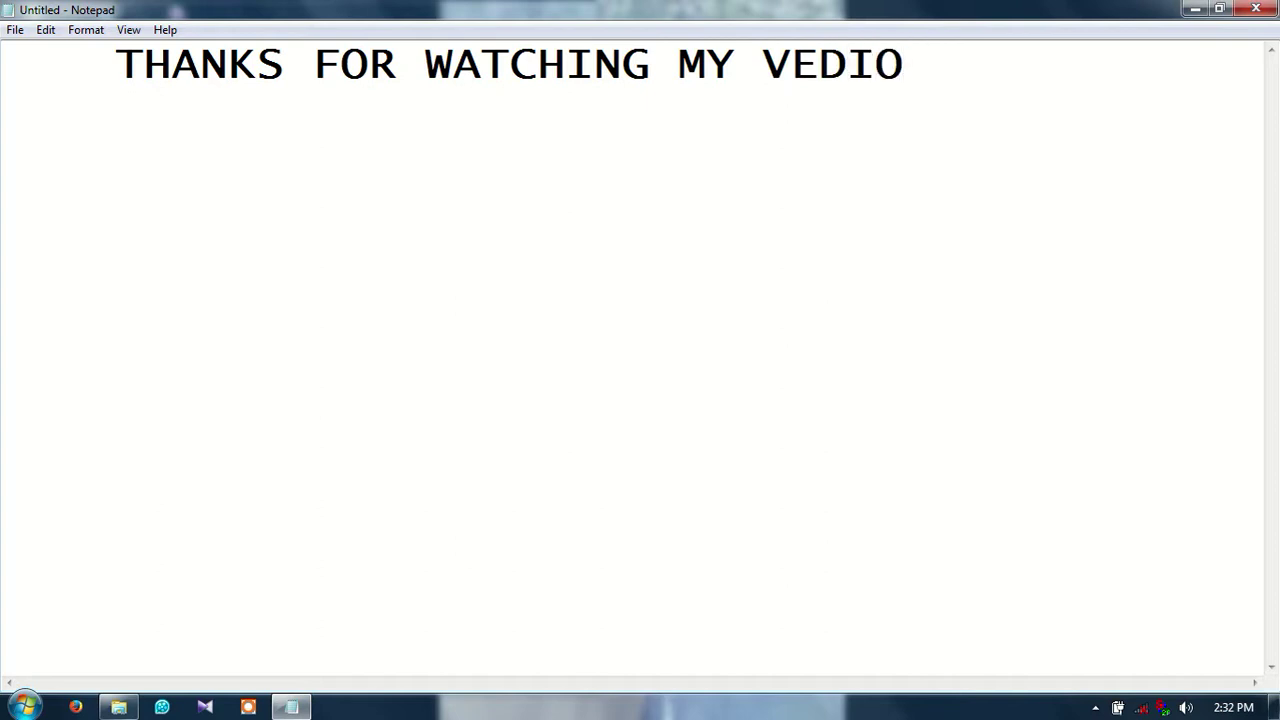
{"action": "type", "text": "PLEZ"}
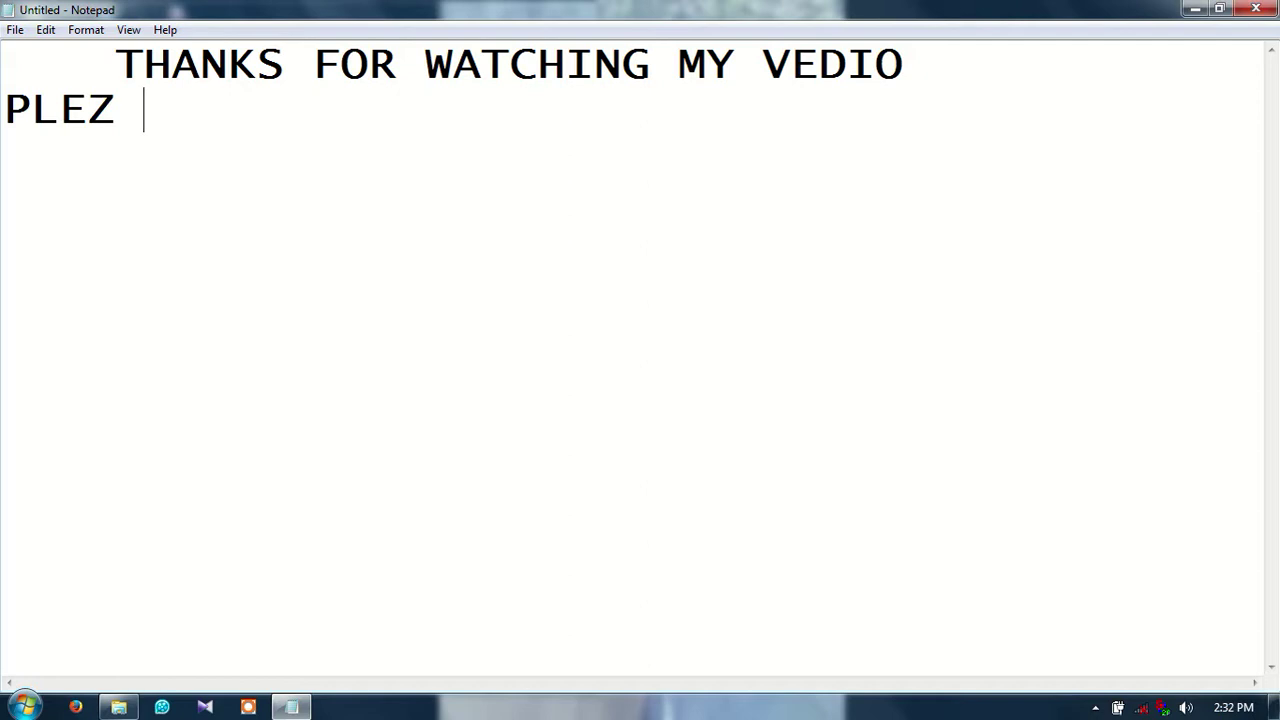